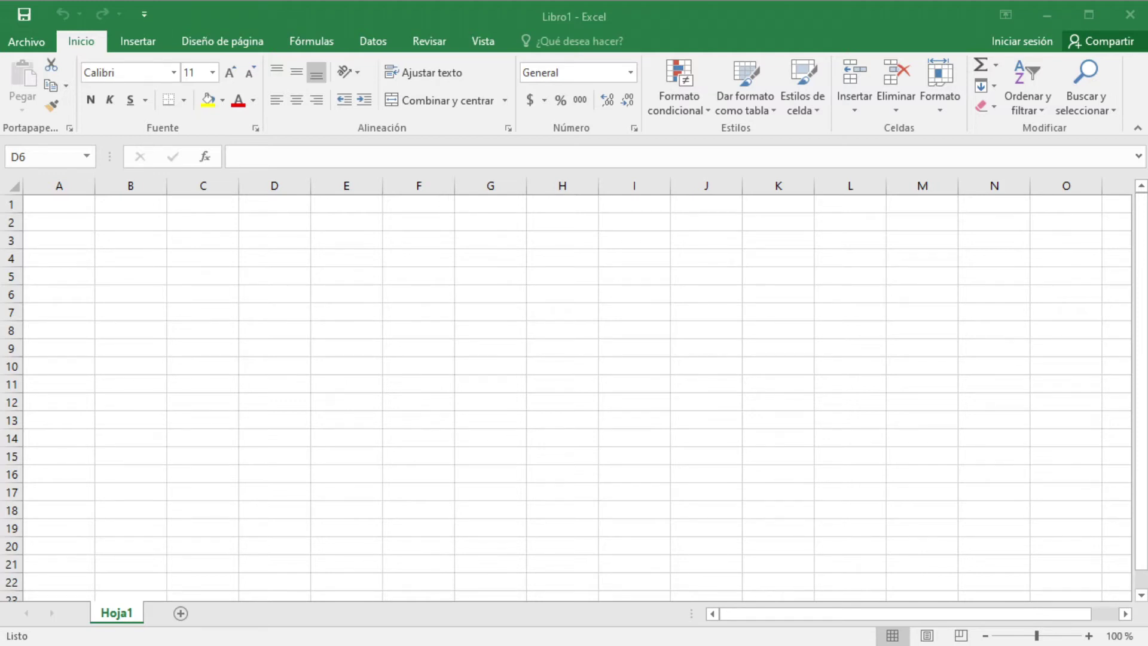
left_click(158, 265)
left_click_drag(67, 204, 771, 454)
left_click(395, 312)
left_click(406, 293)
left_click(333, 277)
left_click(264, 274)
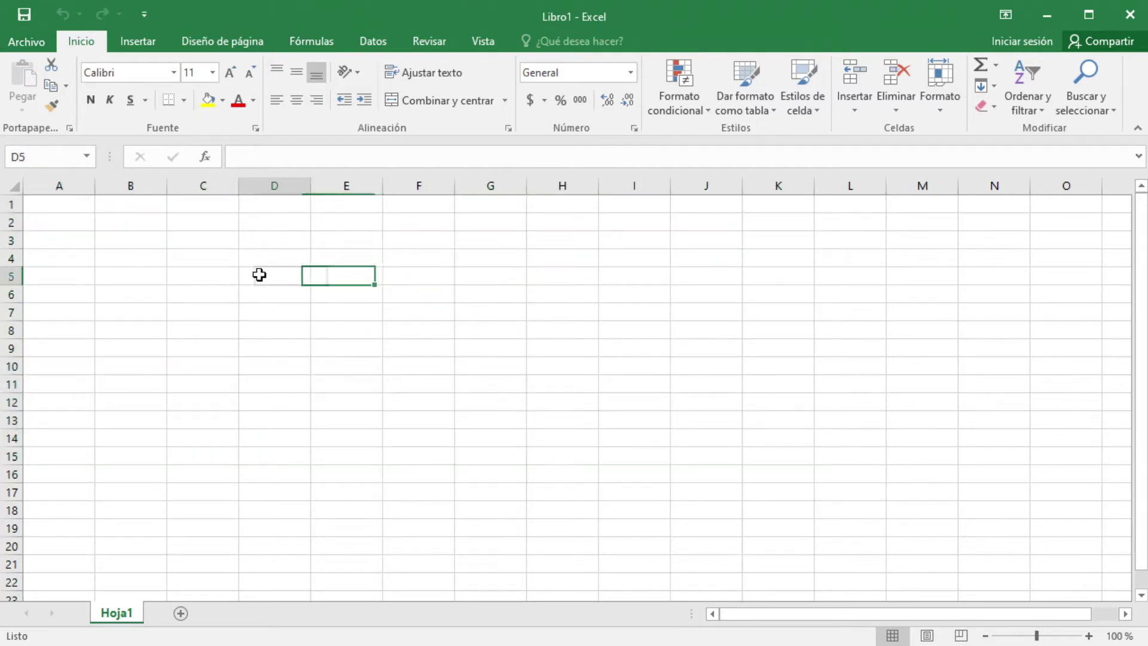
left_click(215, 271)
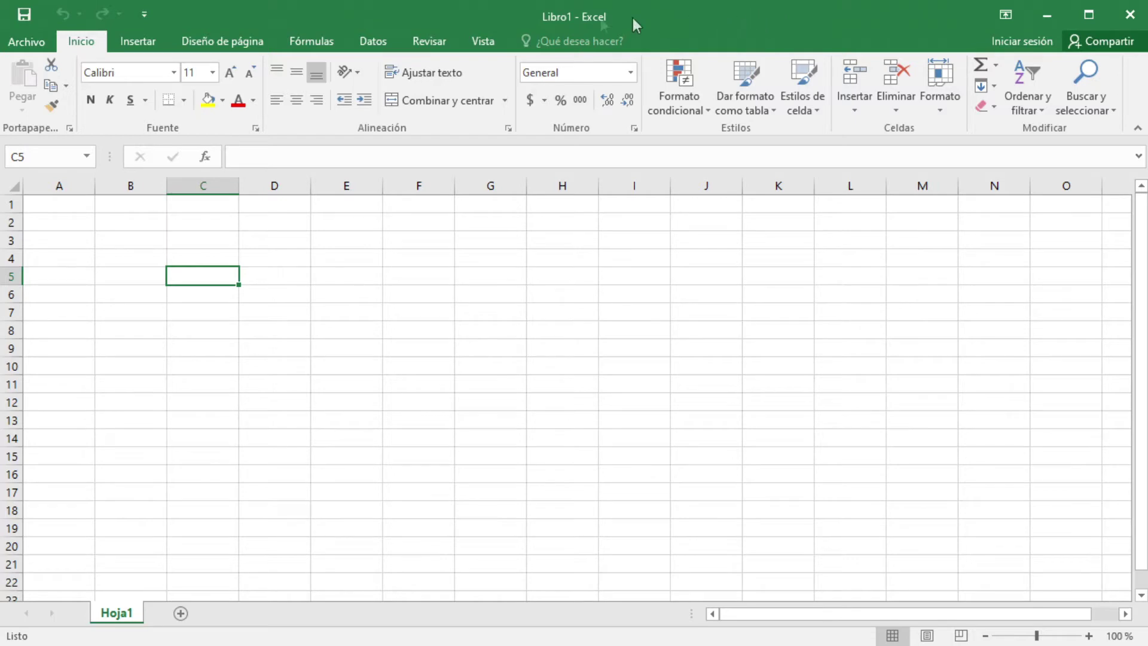
left_click(26, 43)
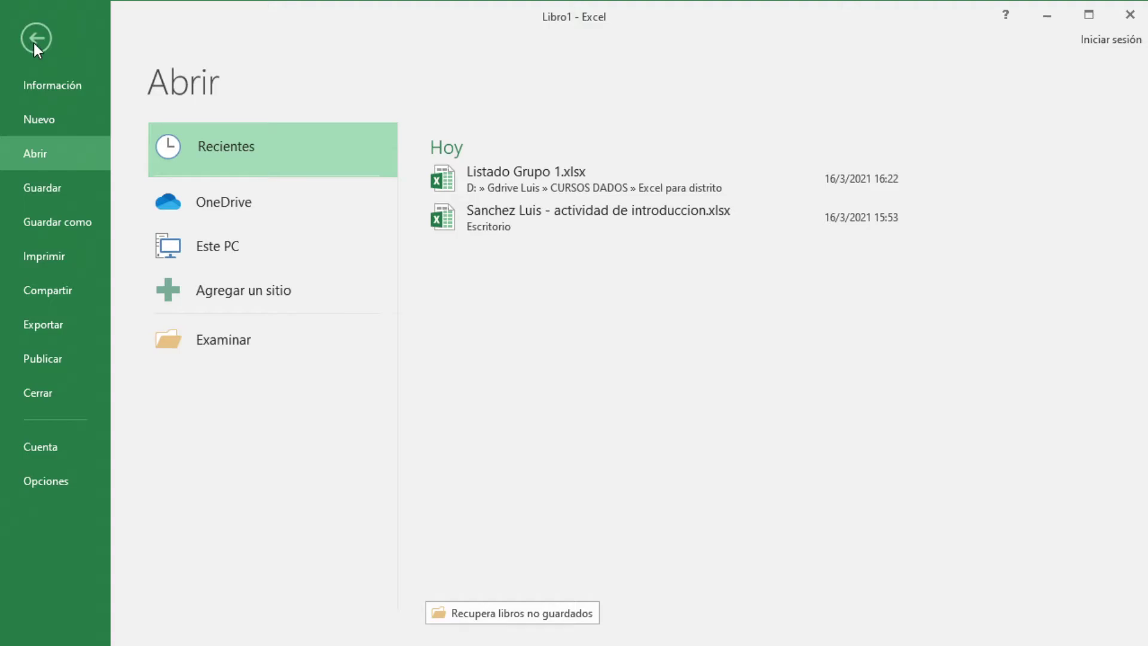
left_click(35, 39)
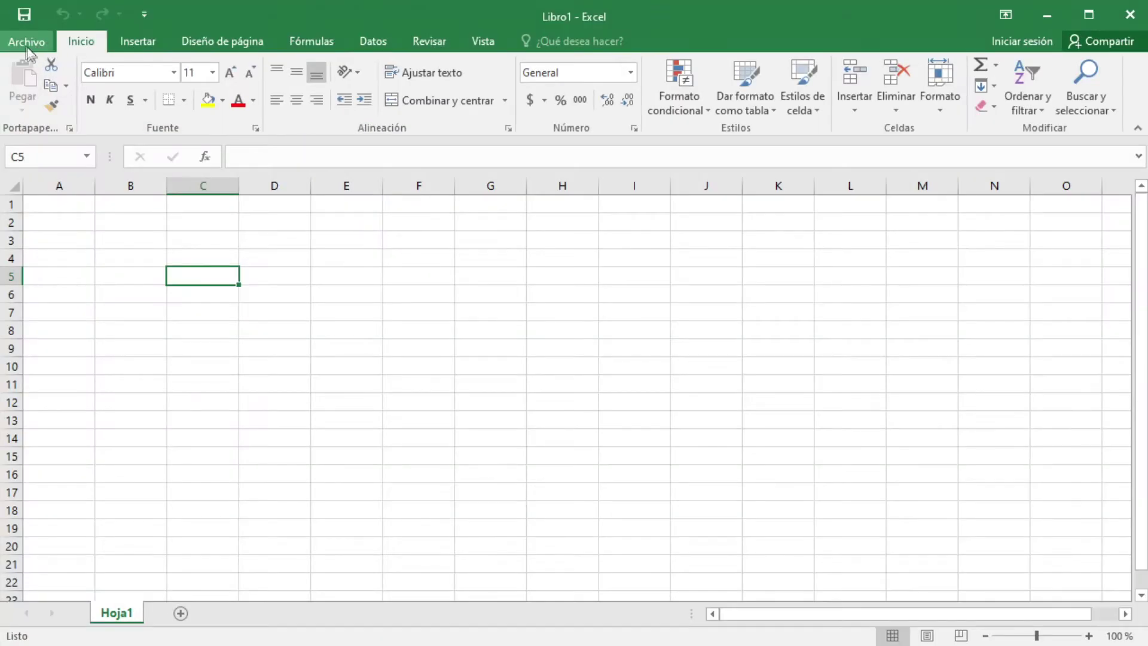
left_click(27, 42)
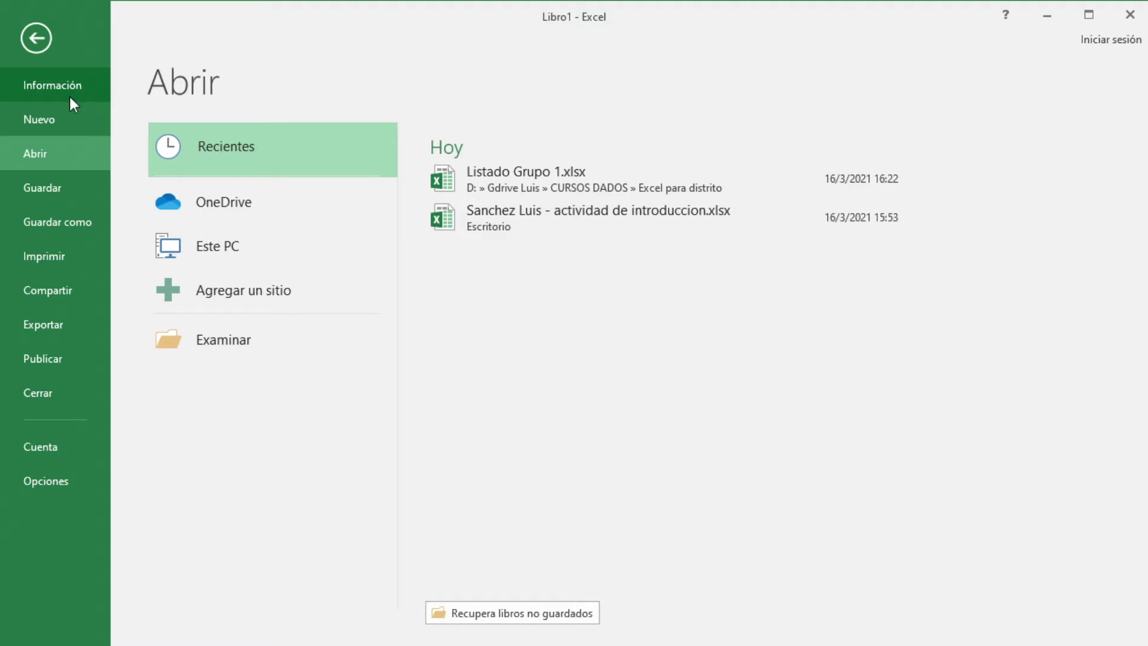
left_click(45, 40)
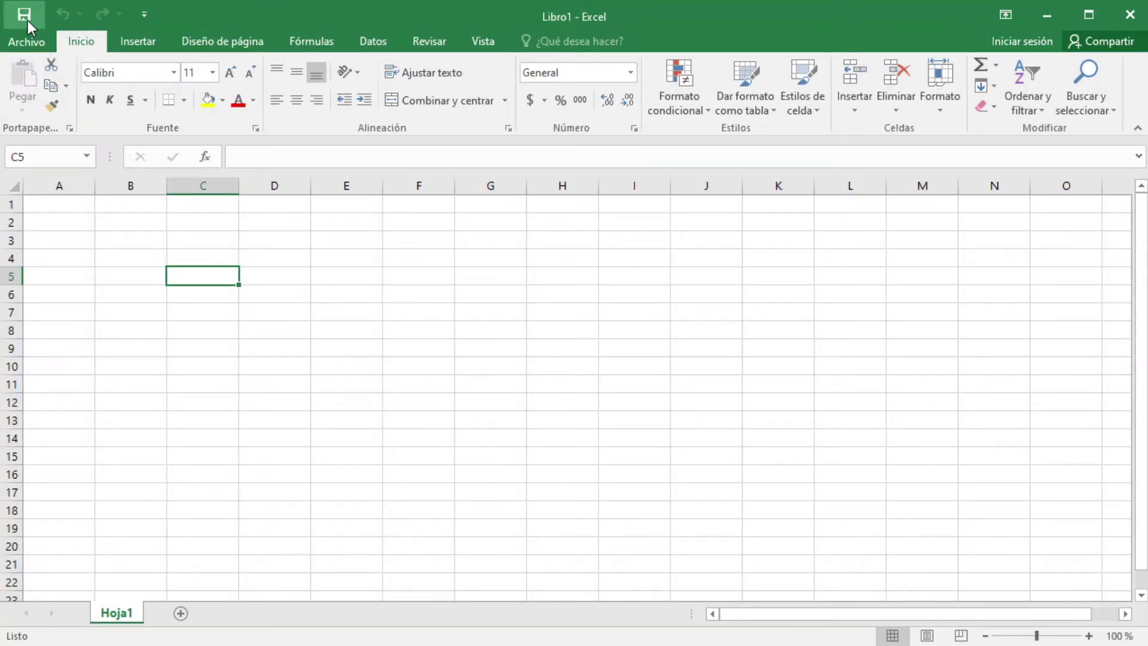
left_click(27, 41)
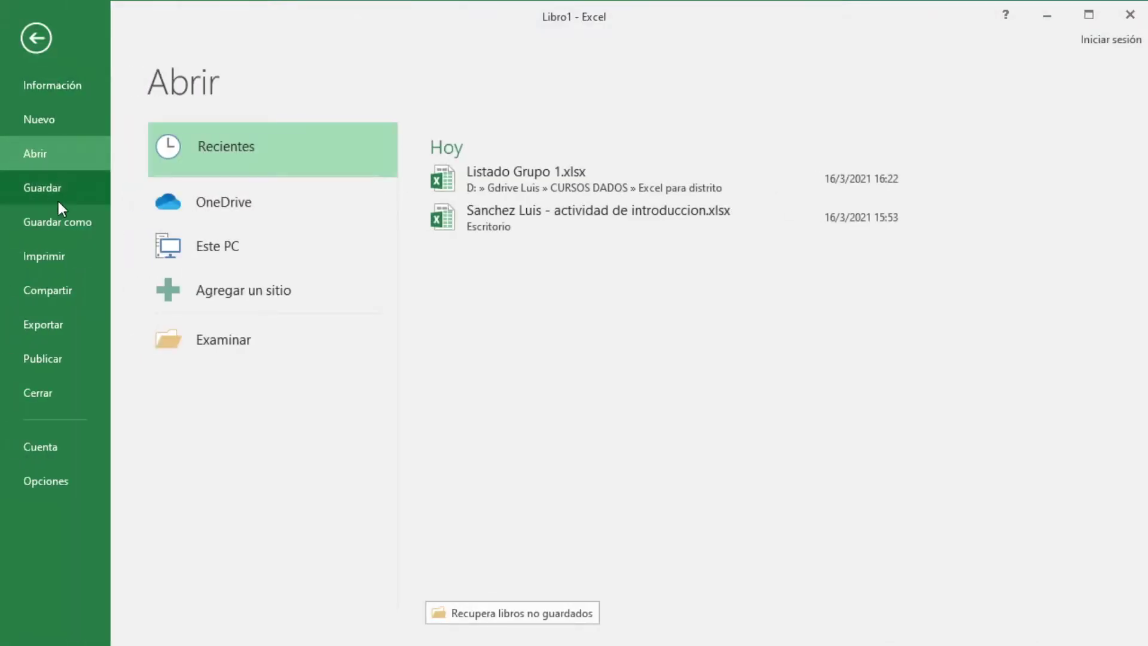
left_click(42, 52)
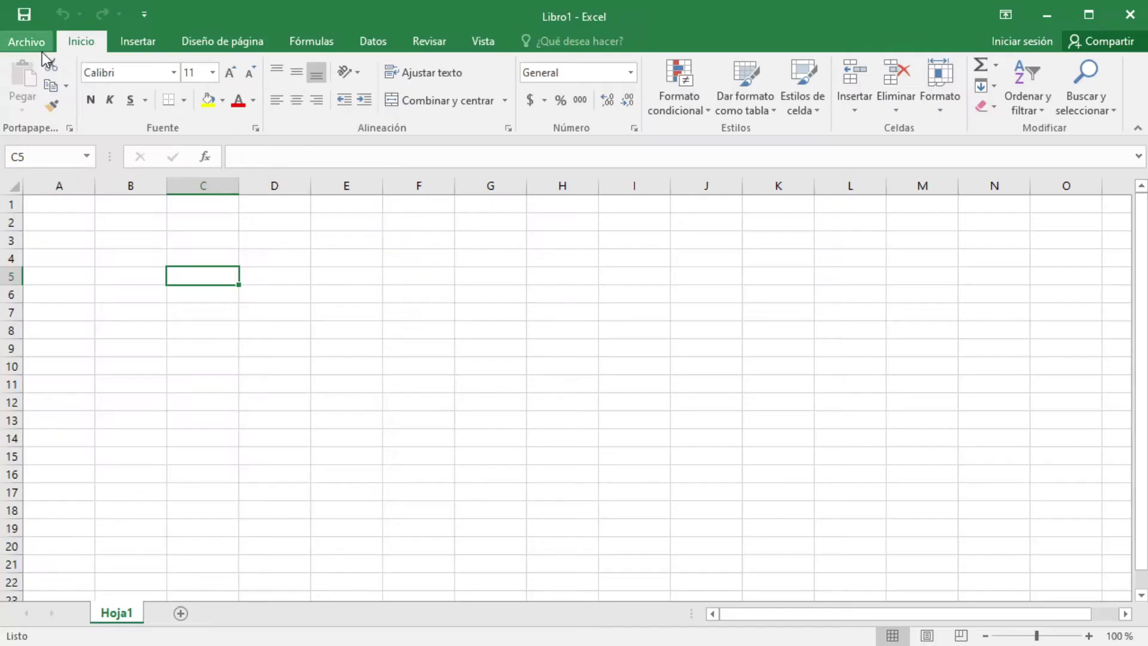
- Save the new workbook as Ejemplo1.xlsx in the Documentos folder
left_click(28, 24)
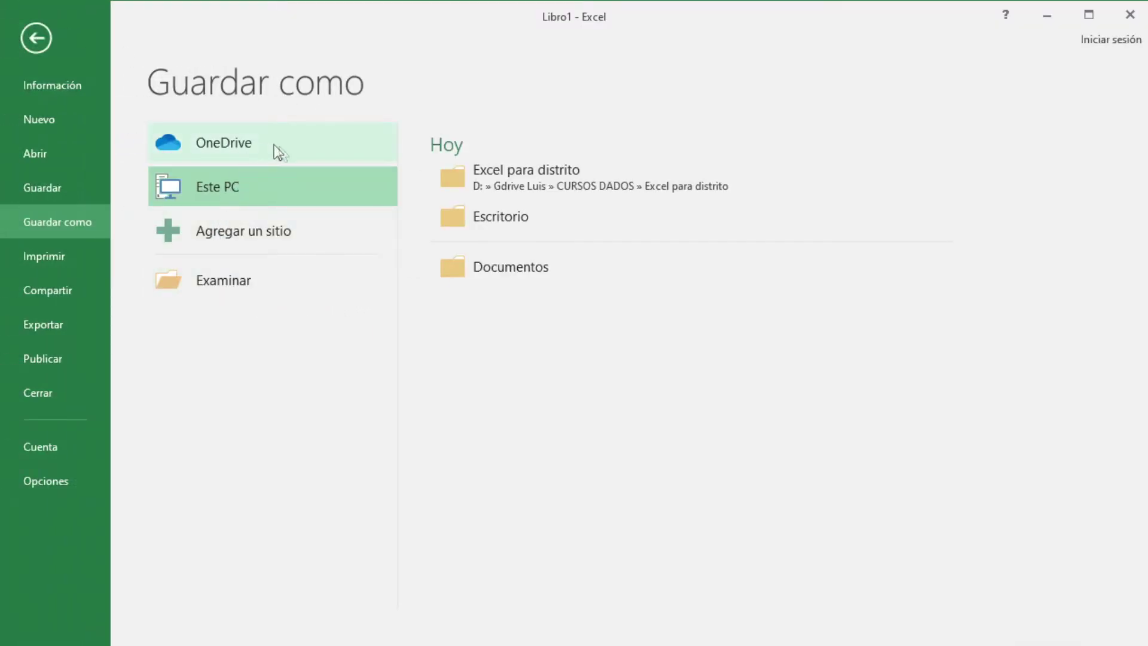
left_click(257, 284)
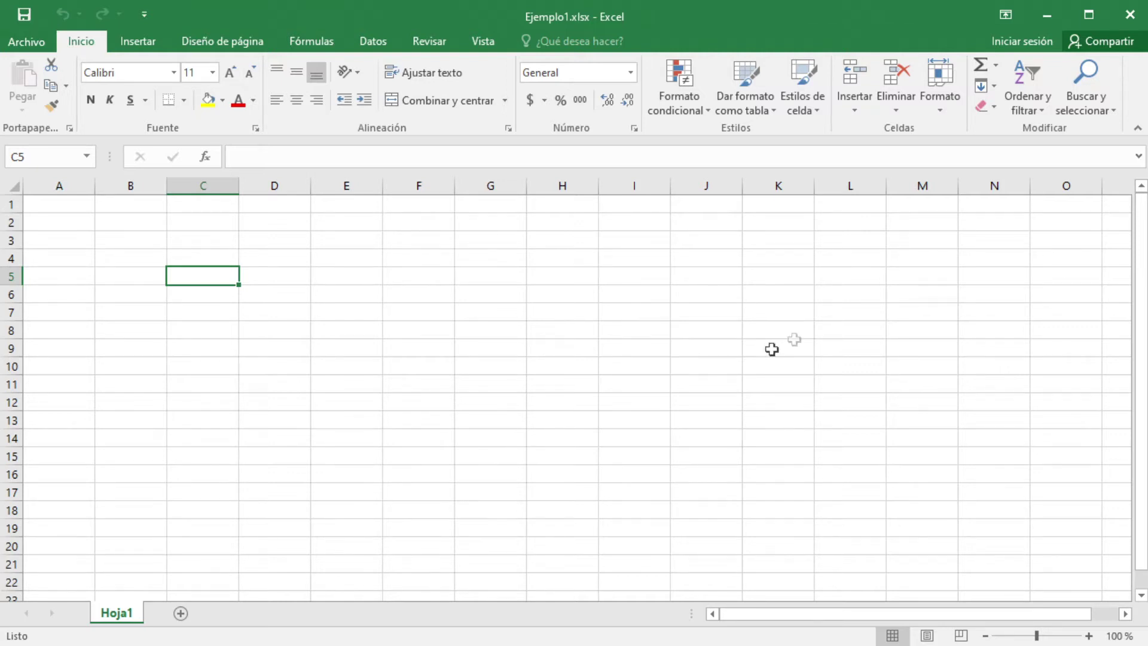
left_click(134, 239)
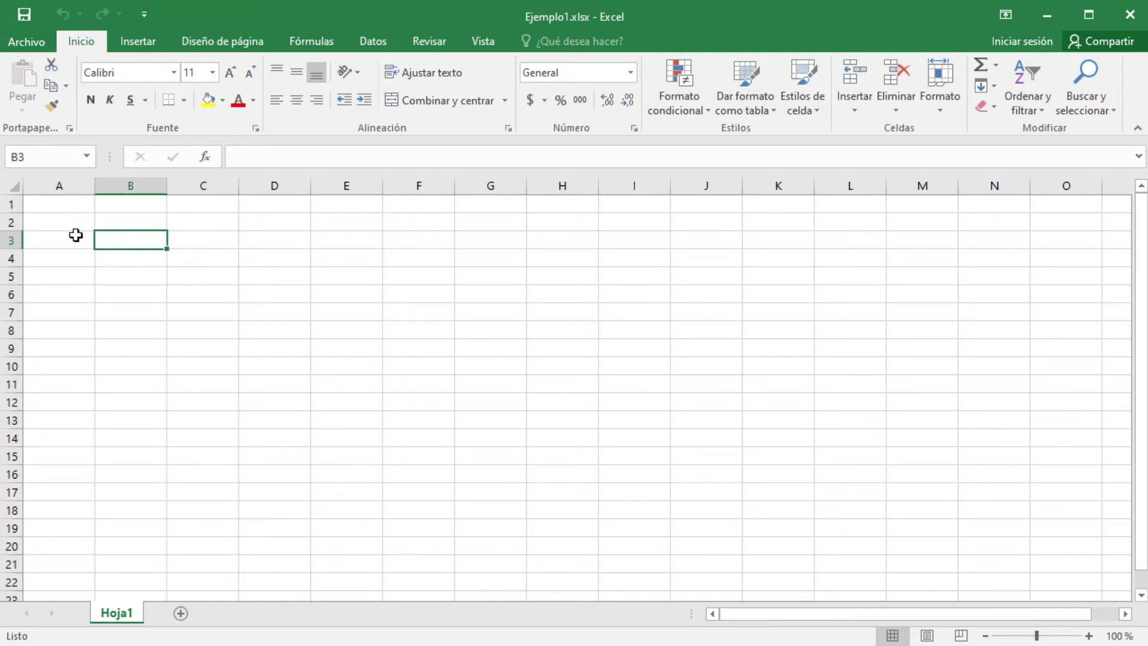
- Review the workbook's information page and the command sets for inserting, page layout, formulas, data, reviewing and viewing
left_click(24, 45)
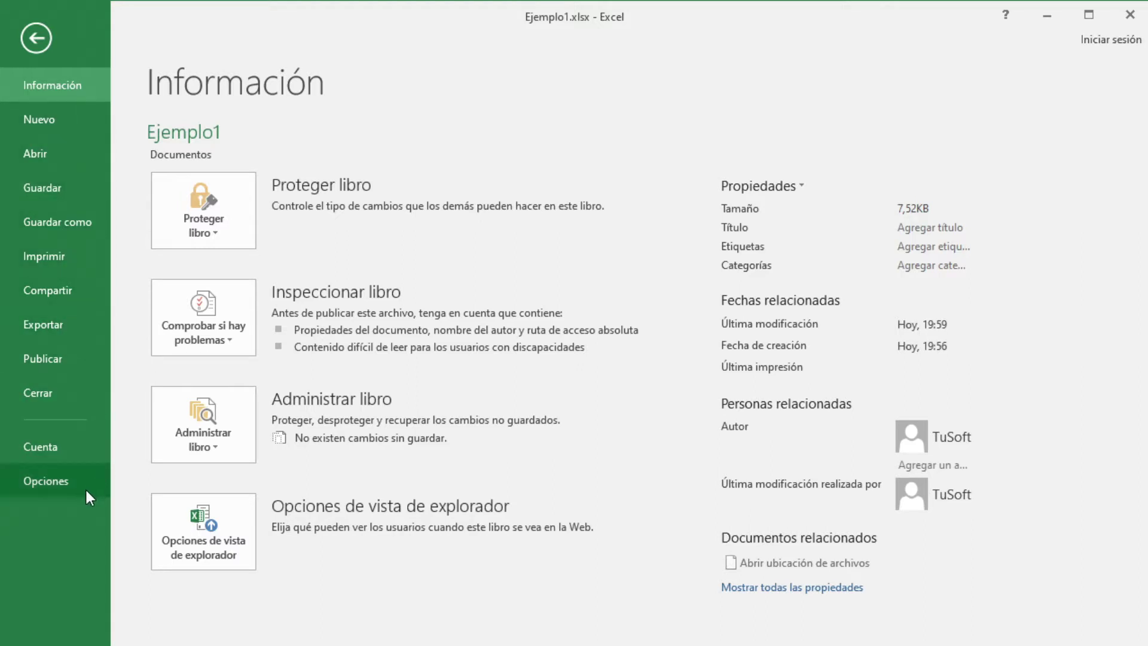
left_click(37, 41)
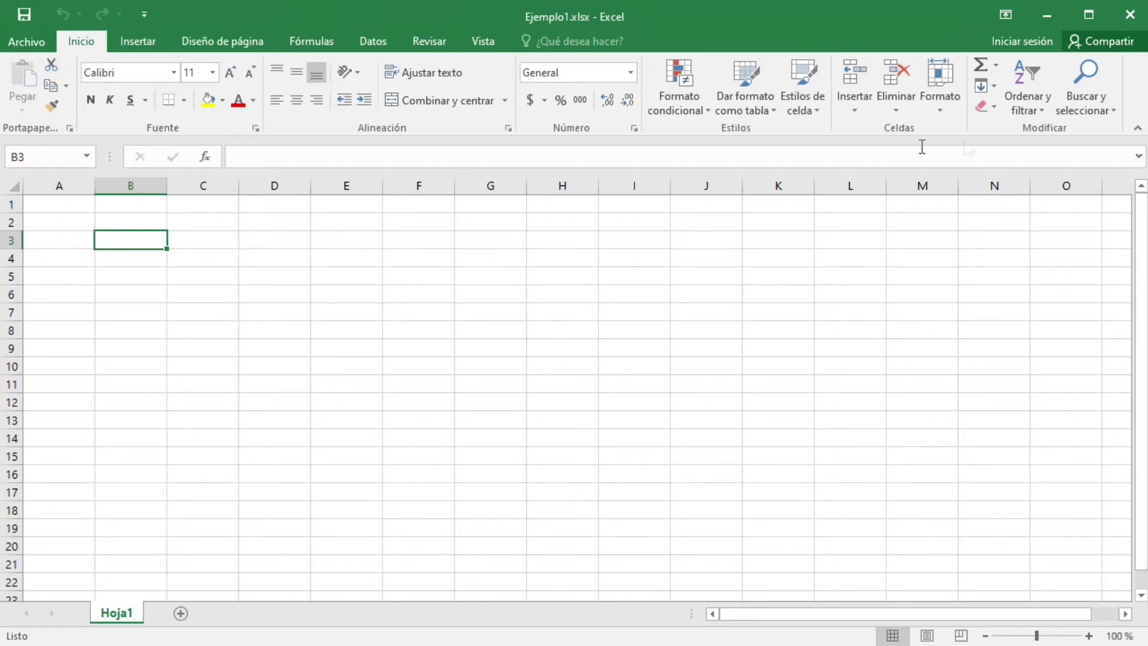
left_click(168, 44)
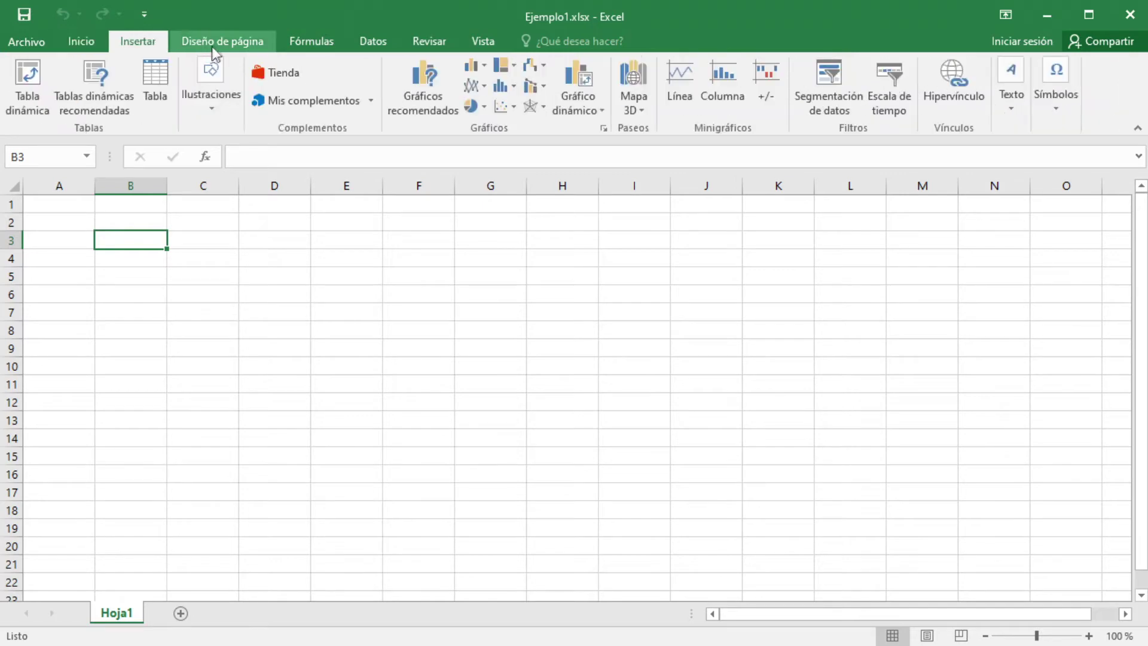
left_click(214, 45)
left_click(156, 45)
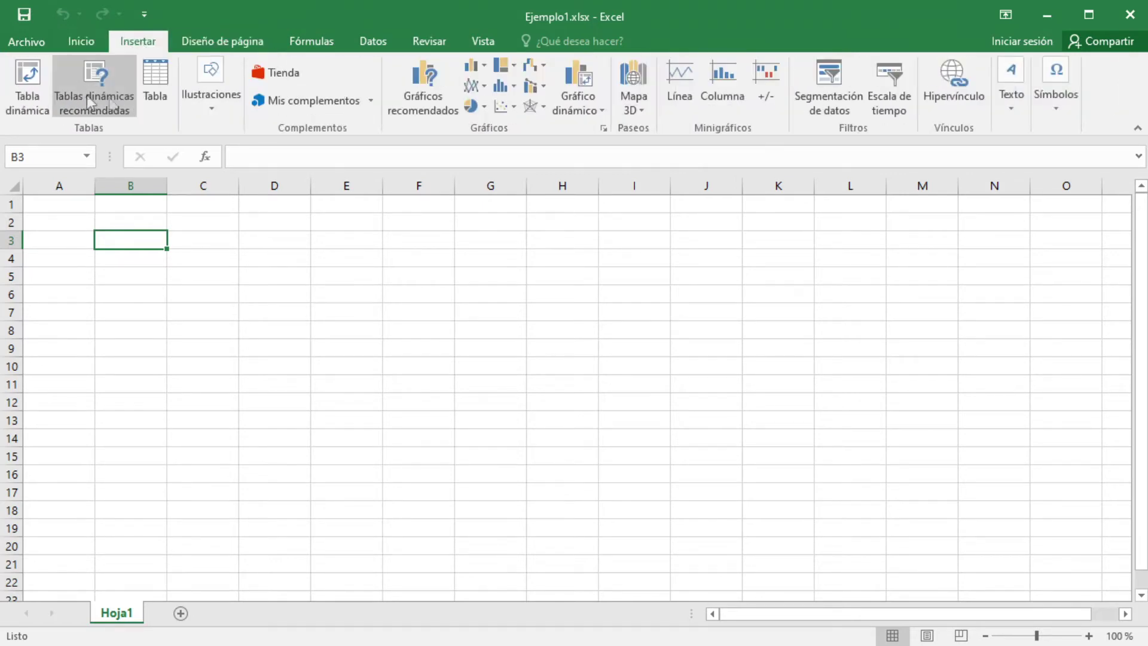
left_click(89, 40)
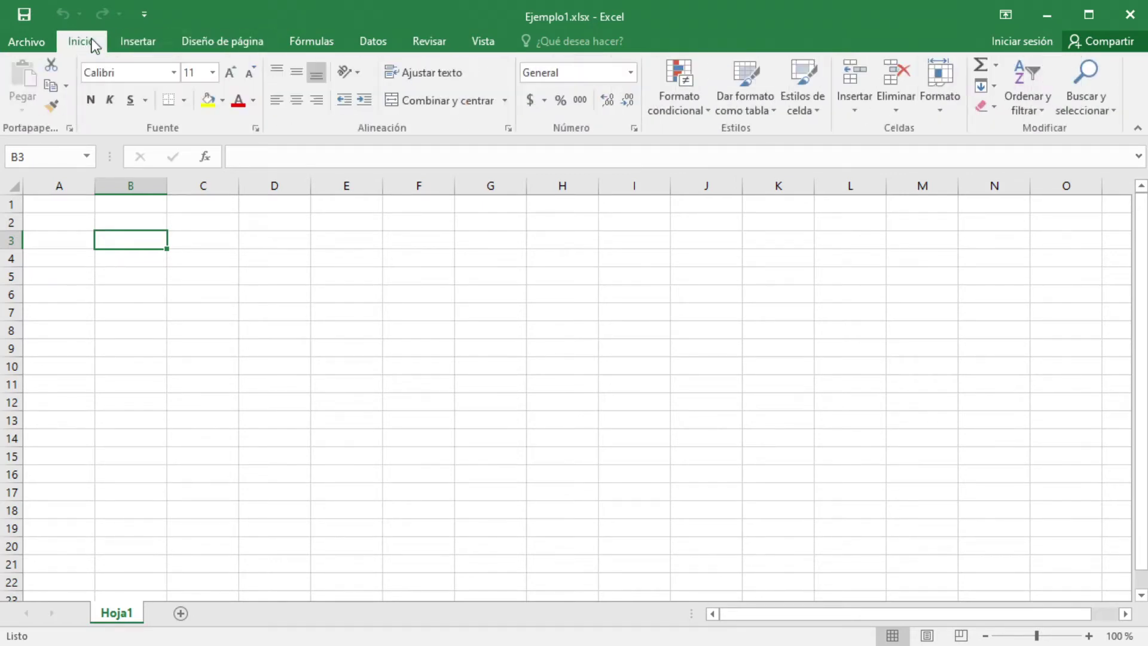
left_click(138, 48)
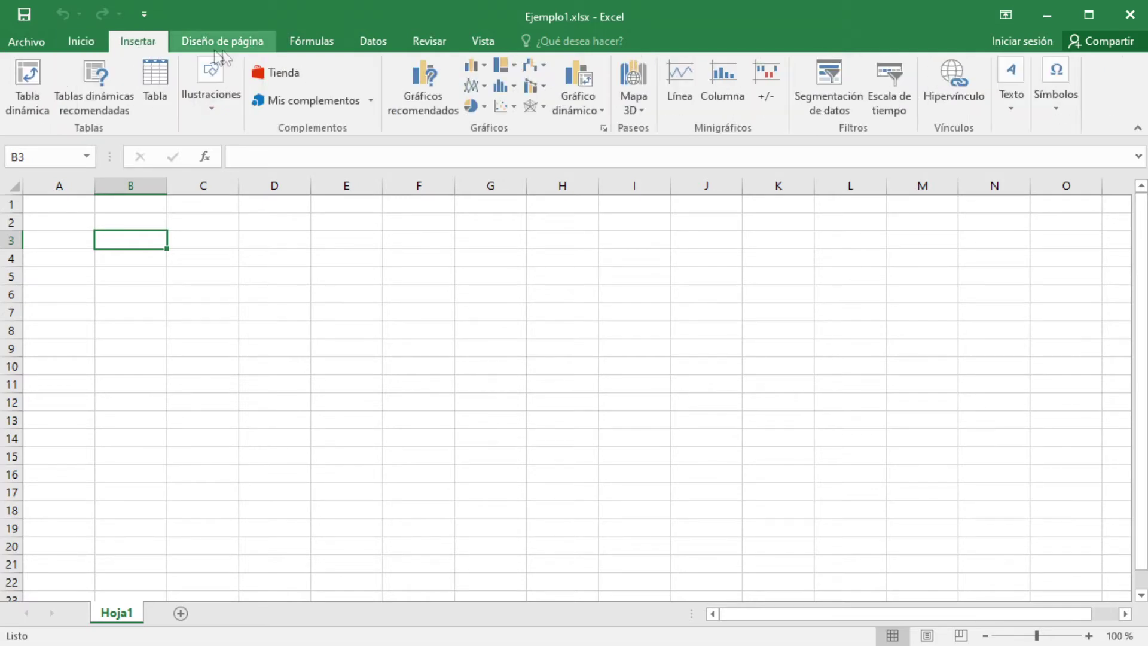
left_click(242, 47)
left_click(325, 47)
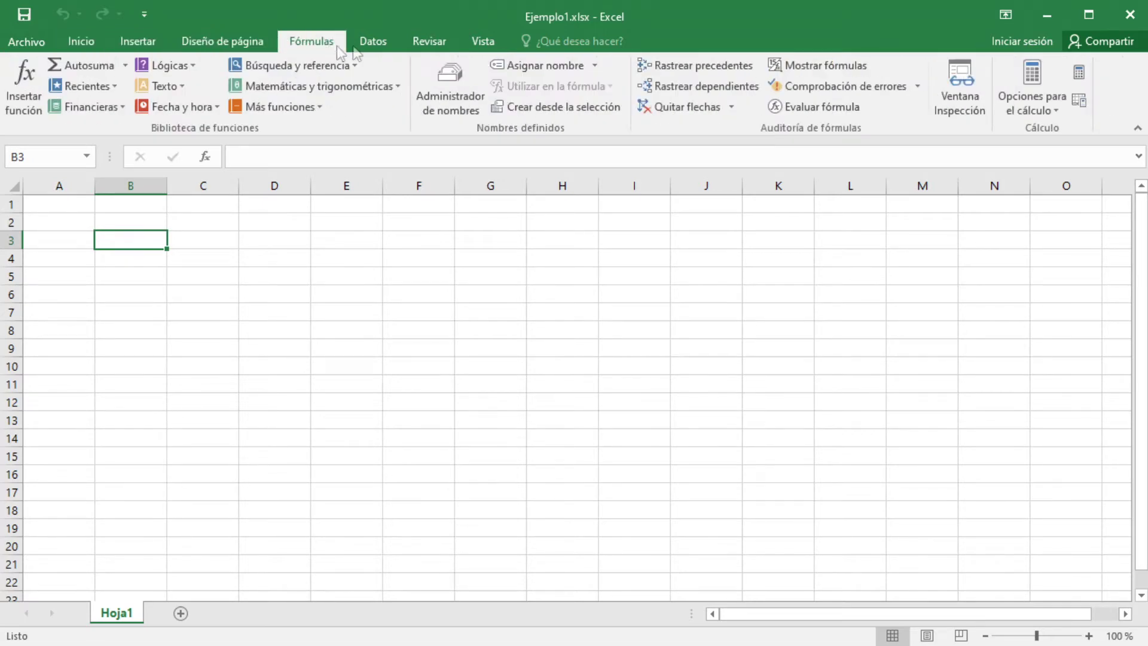
left_click(372, 45)
left_click(424, 42)
left_click(481, 42)
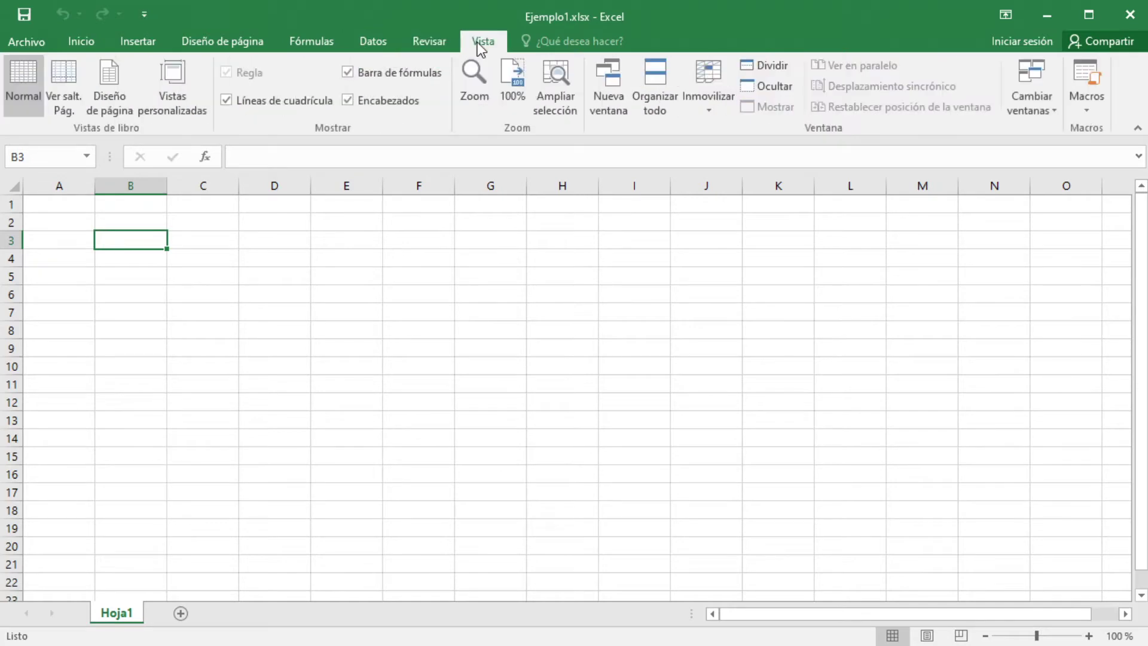
left_click(20, 43)
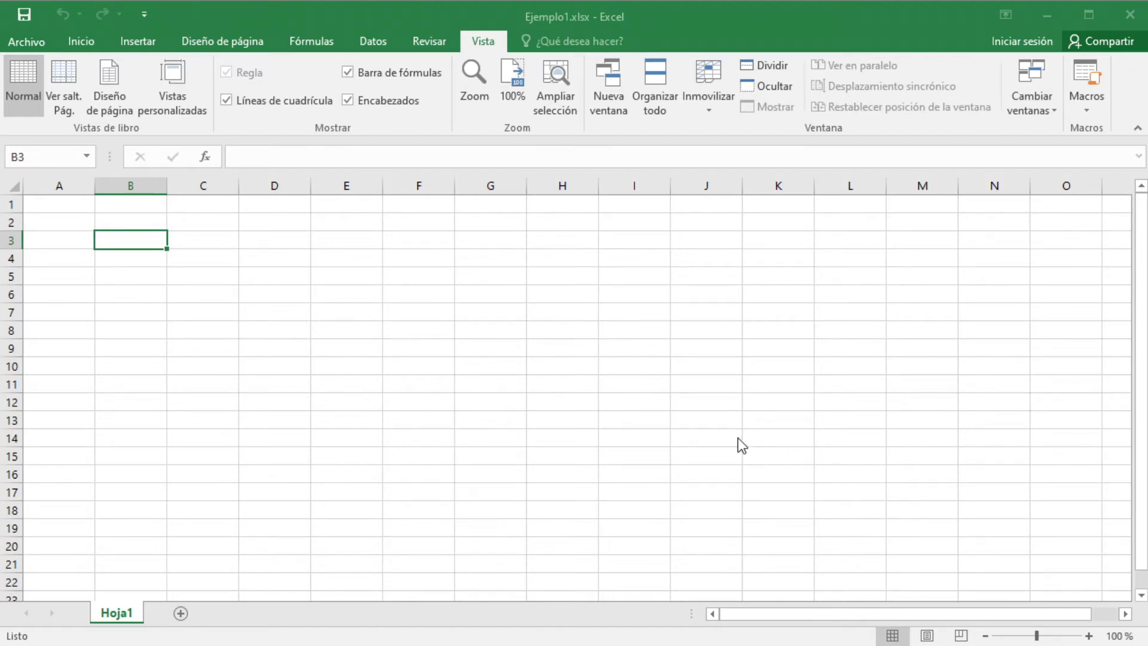
- Select various single cells across columns A to C, ending on A1, to examine how each cell is referenced
left_click(851, 613)
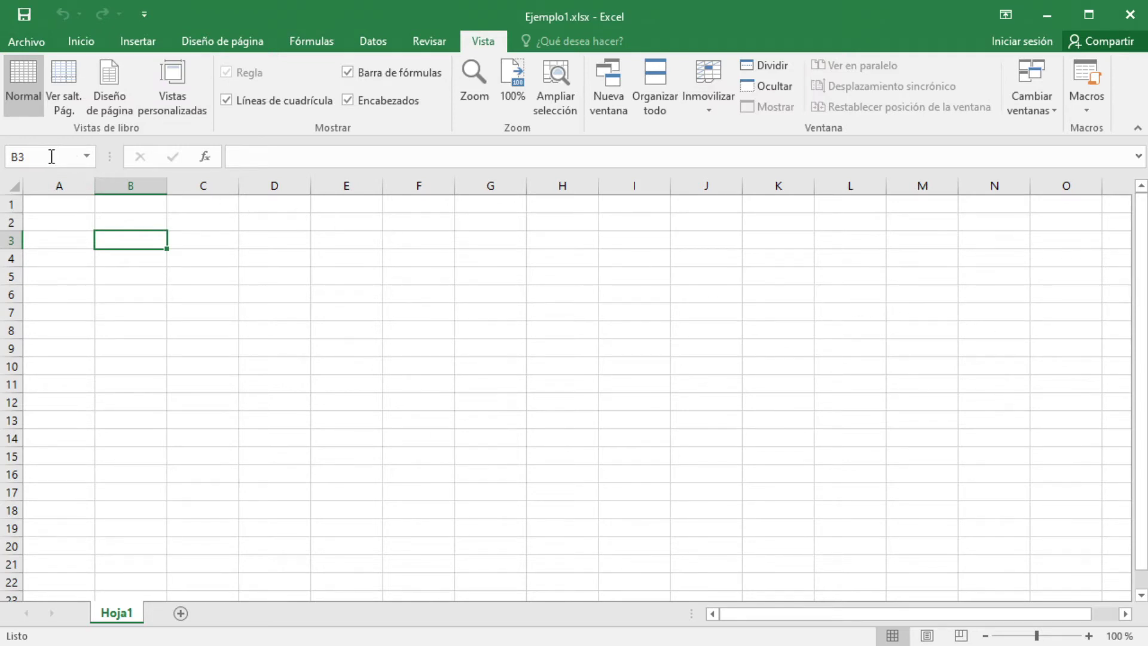
left_click(153, 258)
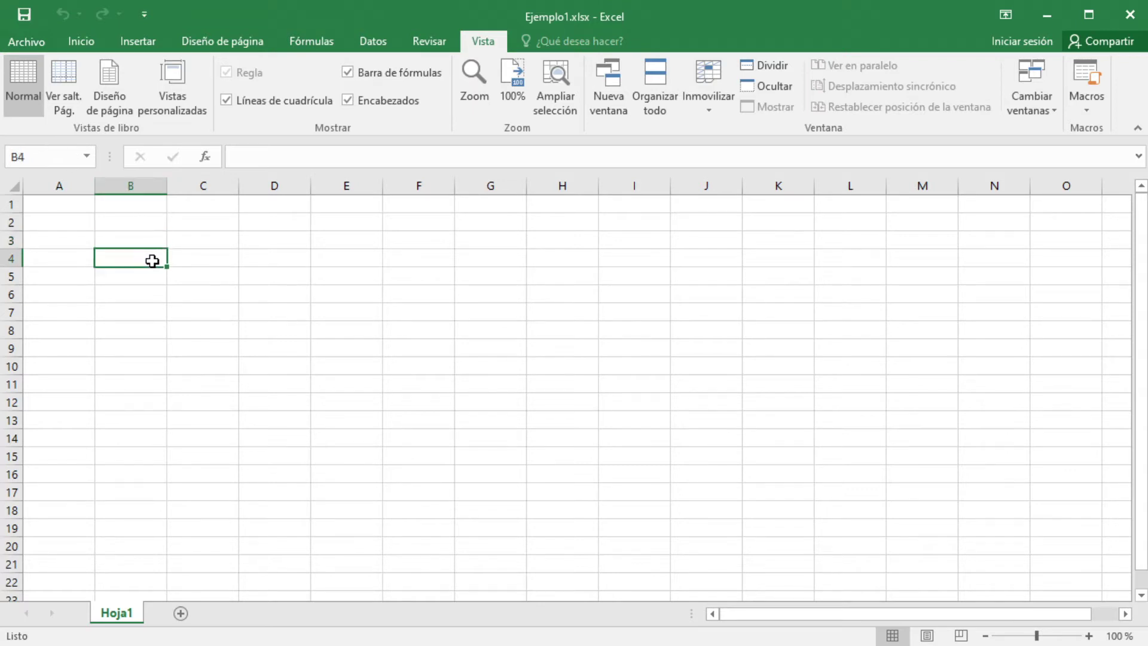
left_click(143, 239)
left_click(190, 244)
left_click(205, 279)
left_click(203, 327)
left_click(168, 383)
left_click(133, 367)
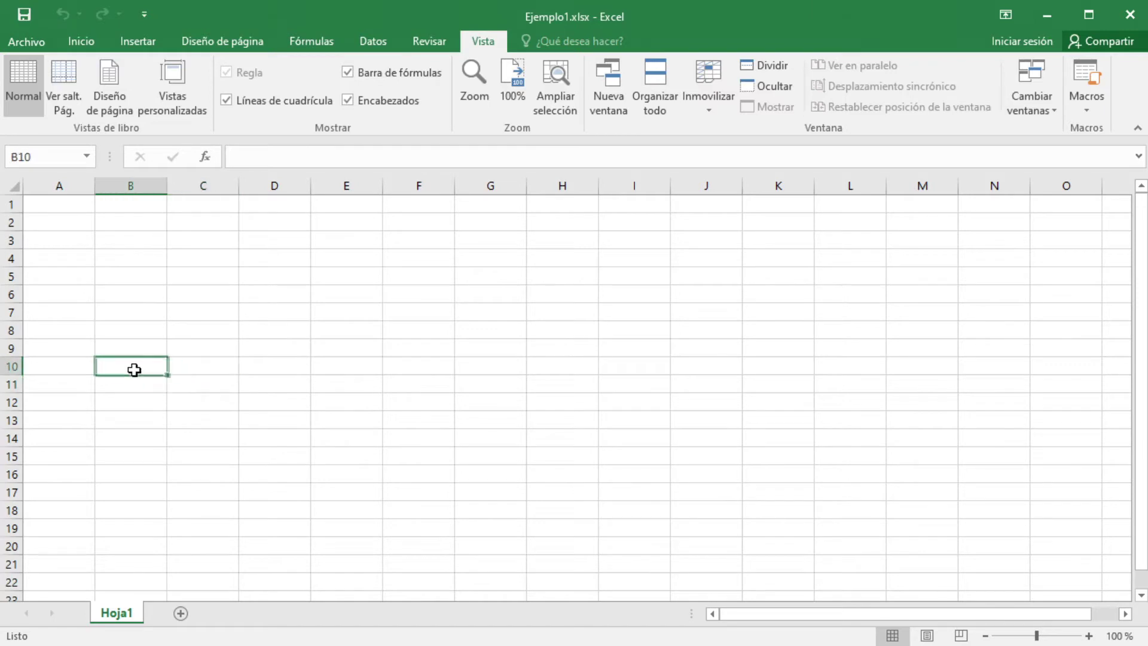
left_click(118, 300)
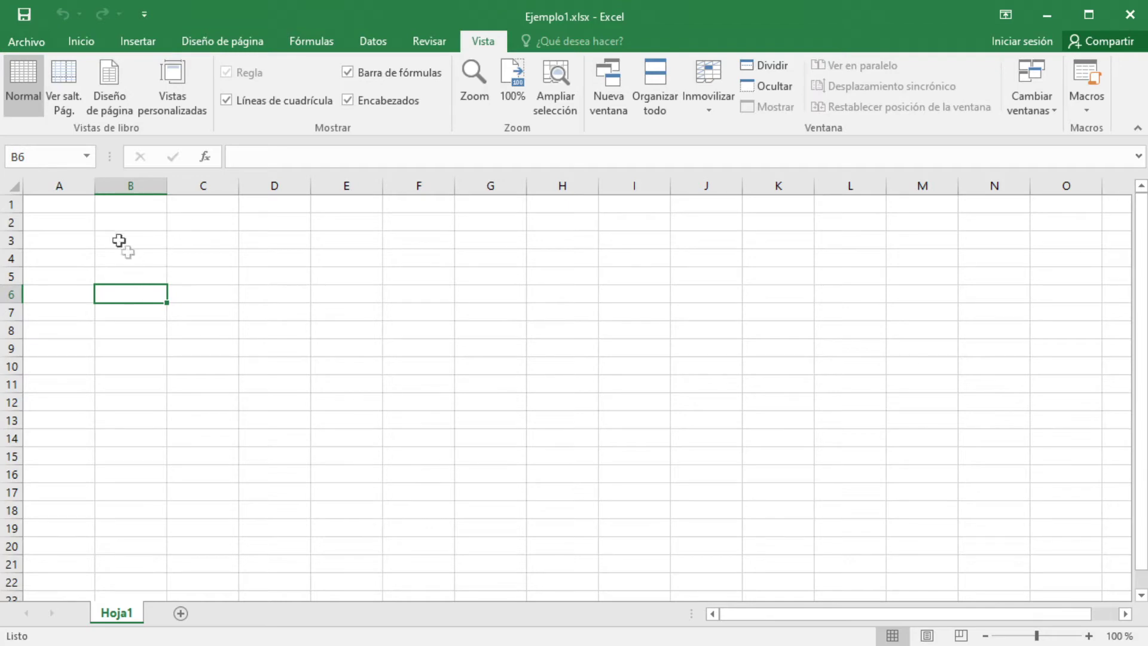
left_click(77, 208)
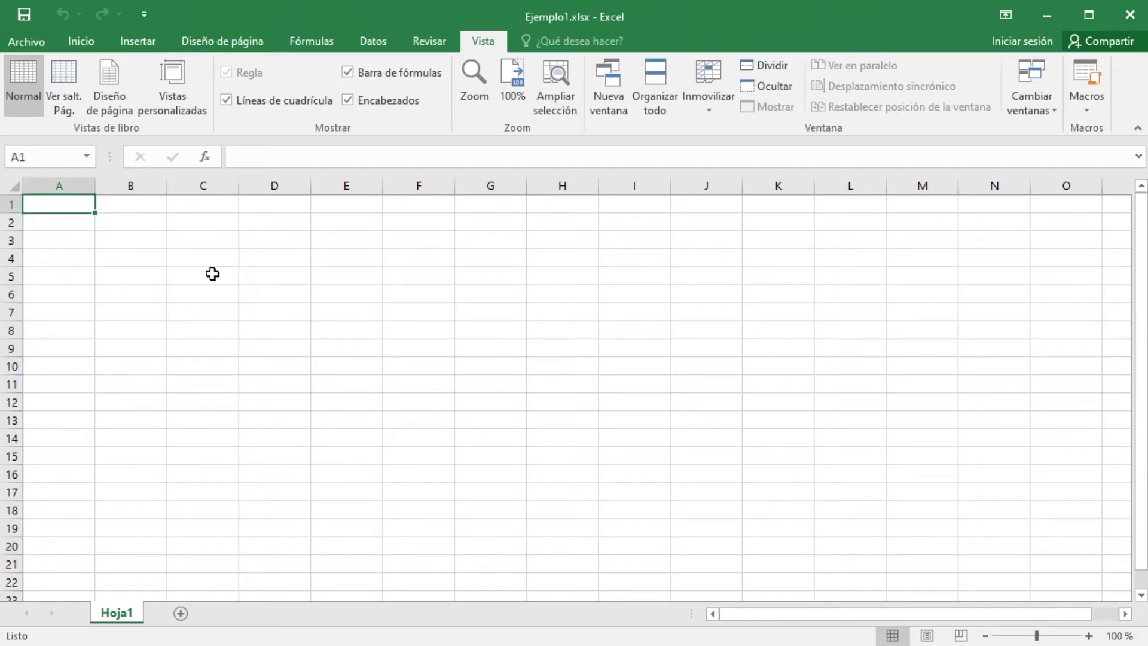
- Select the range C4:E9 to check its size in rows and columns, and return to the single cell D6
left_click_drag(200, 256, 319, 348)
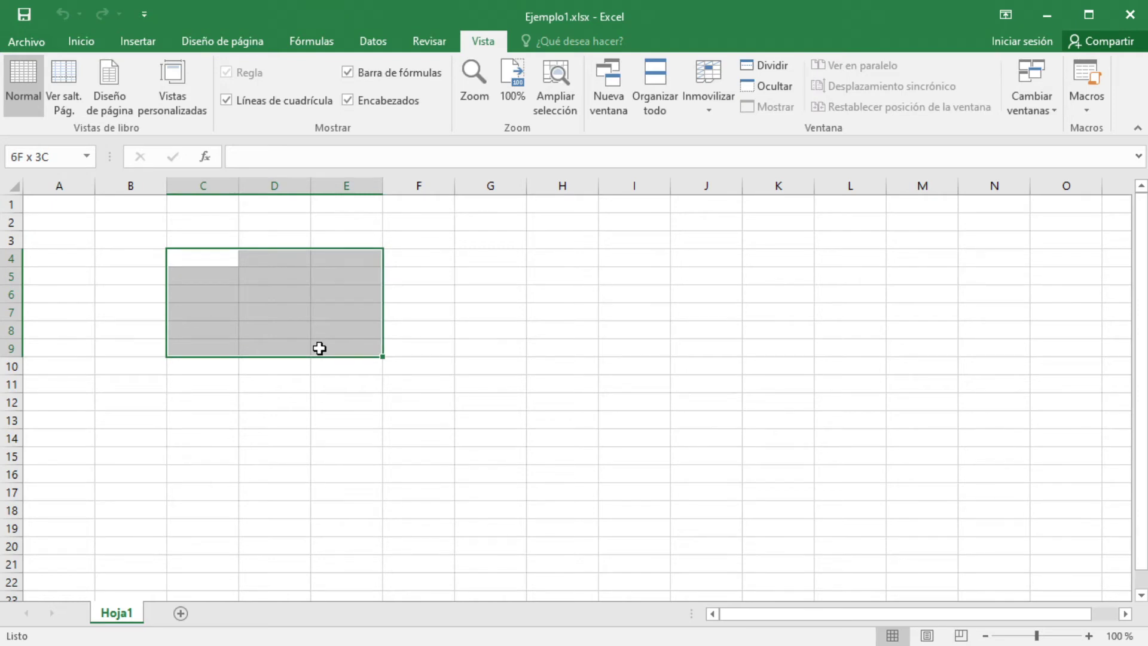
left_click_drag(319, 348, 320, 348)
left_click(265, 292)
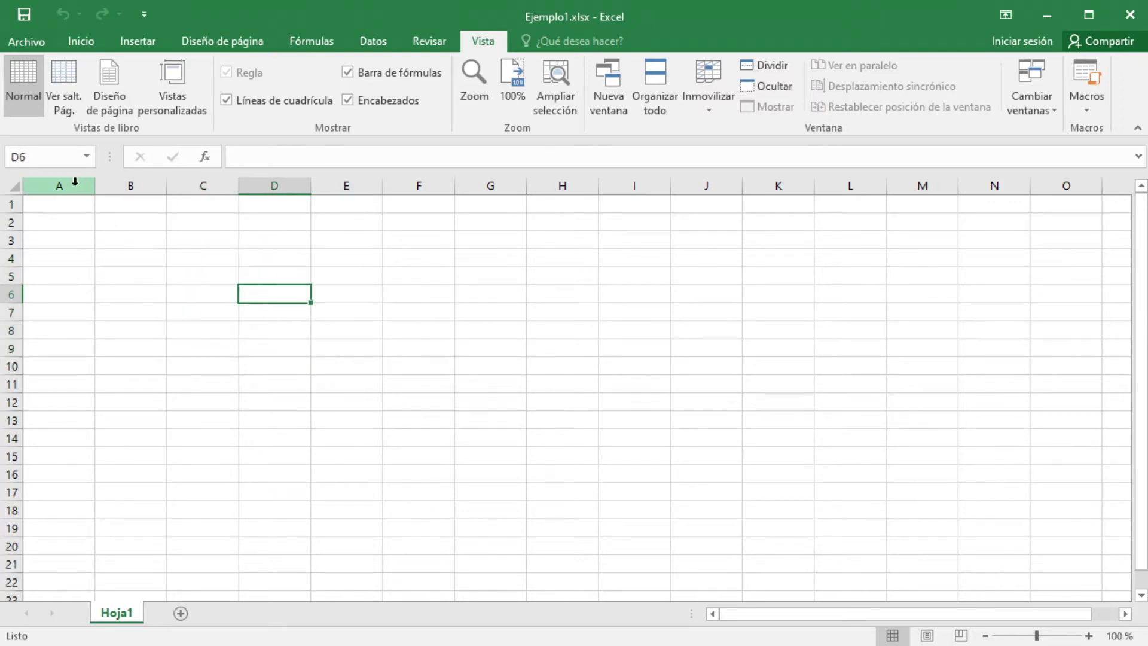
- Jump directly to cell F6 by entering its reference
left_click(67, 157)
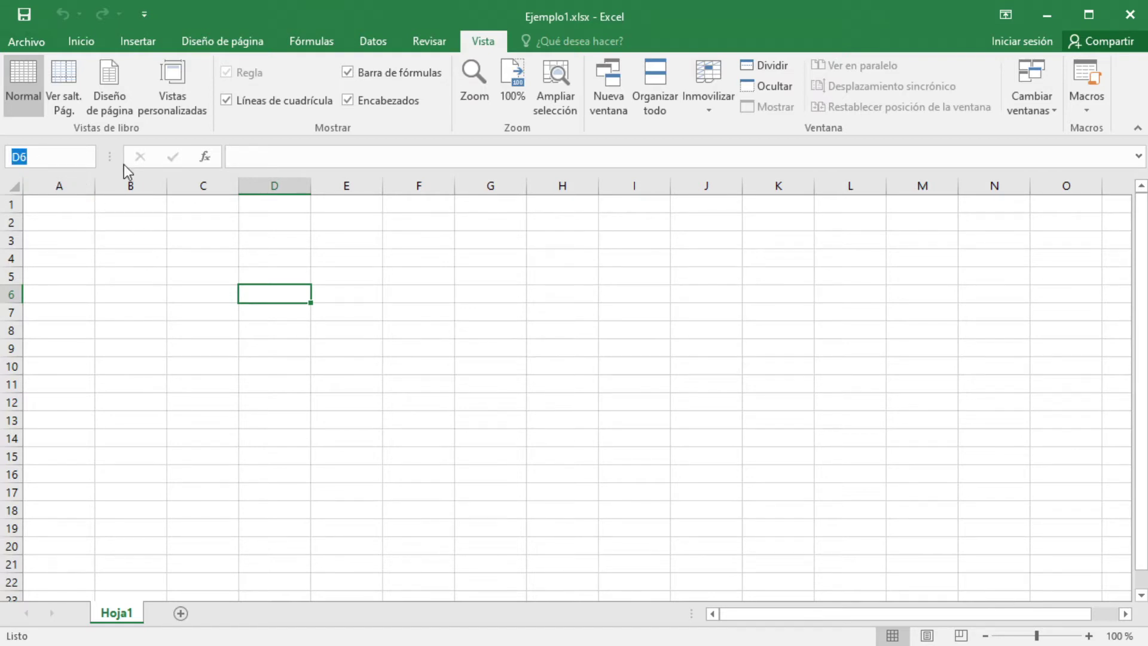
type("F6")
key("Return")
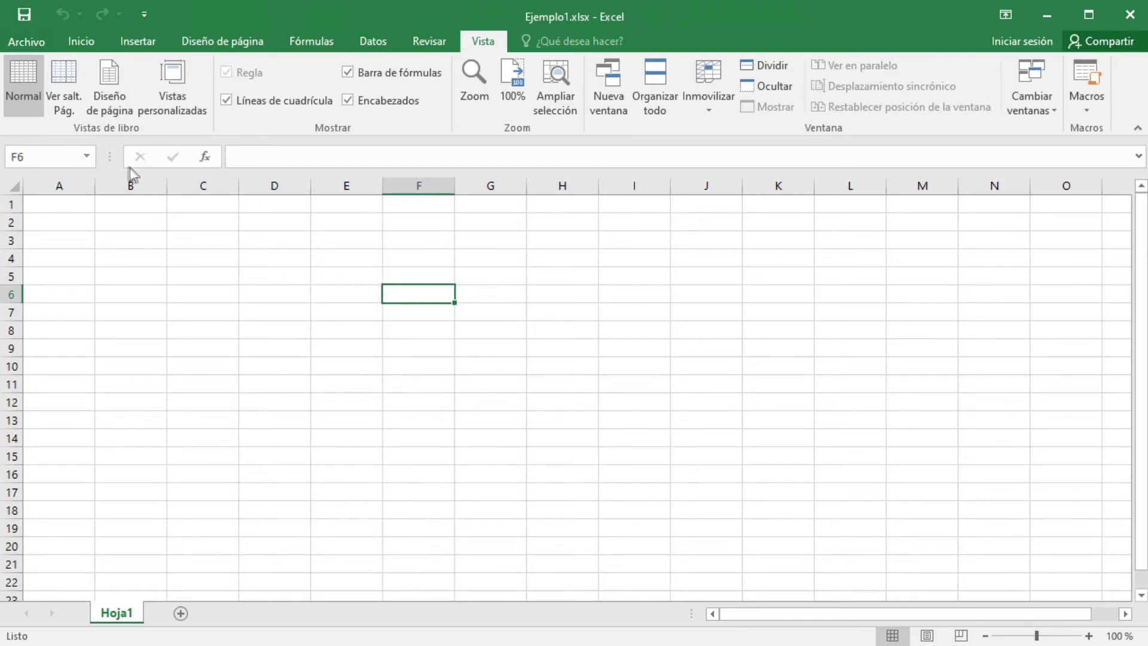
- Enter the column headings Cedula, Nombres and Direccion in cells C5 to E5
left_click(242, 257)
left_click(224, 276)
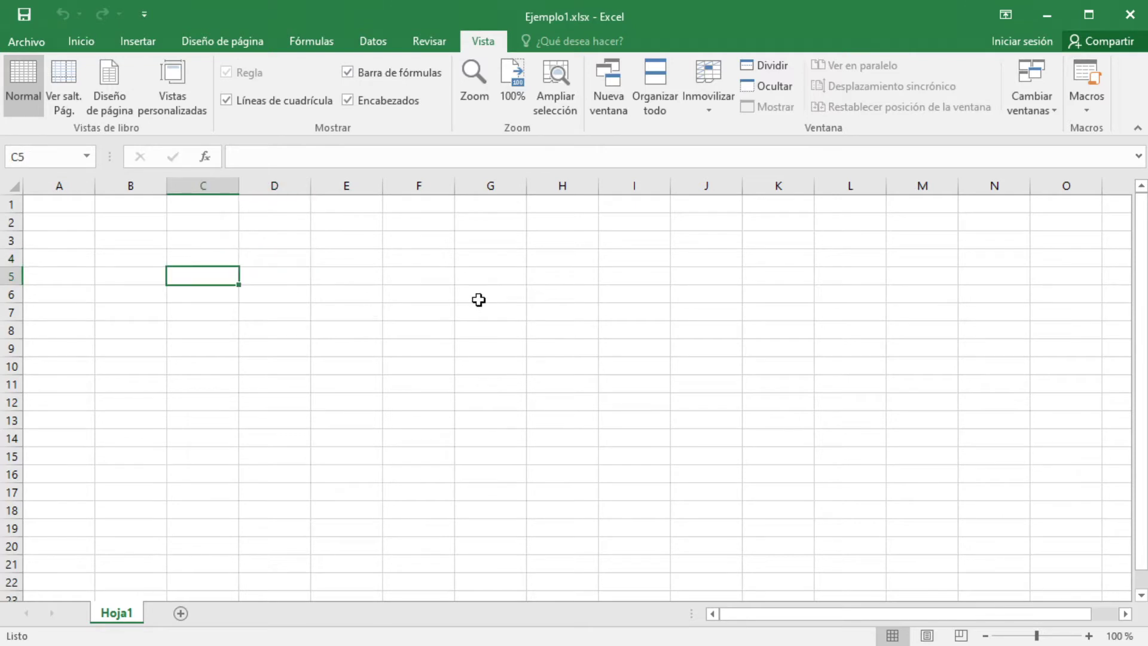
type("Cedula")
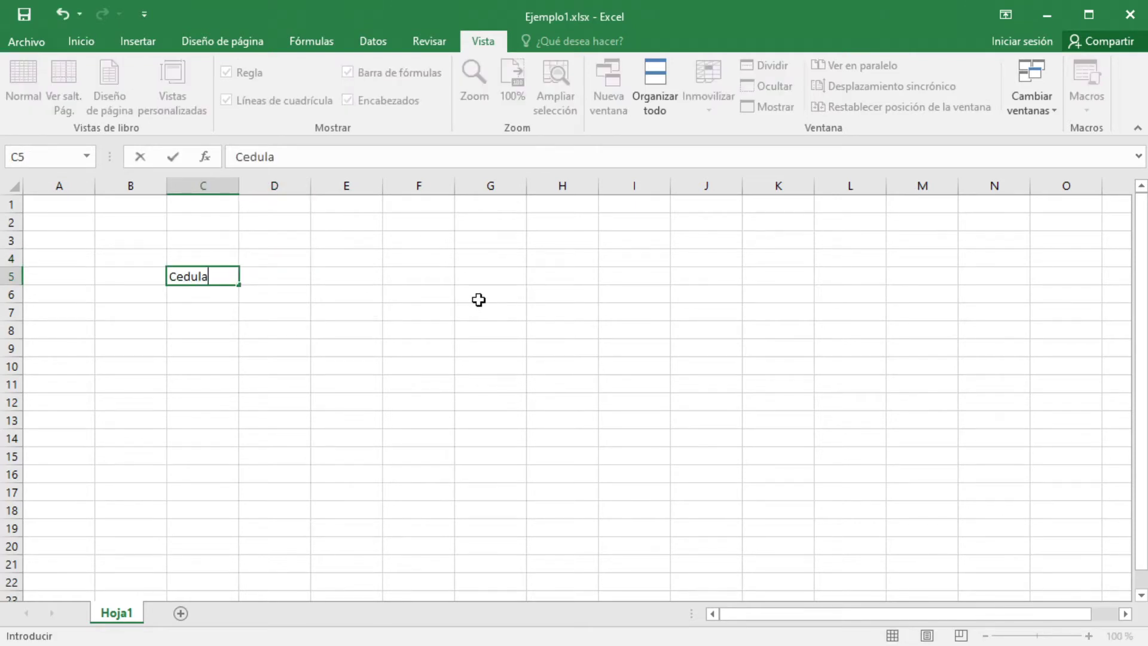
key("Tab")
type("Nombres")
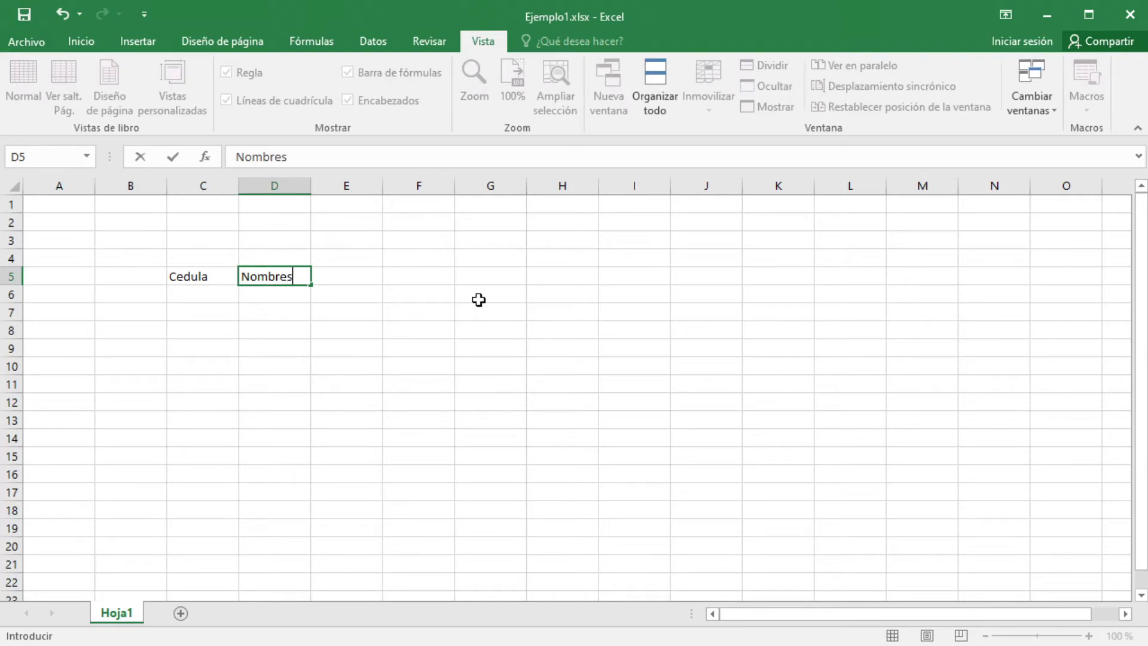
key("Tab")
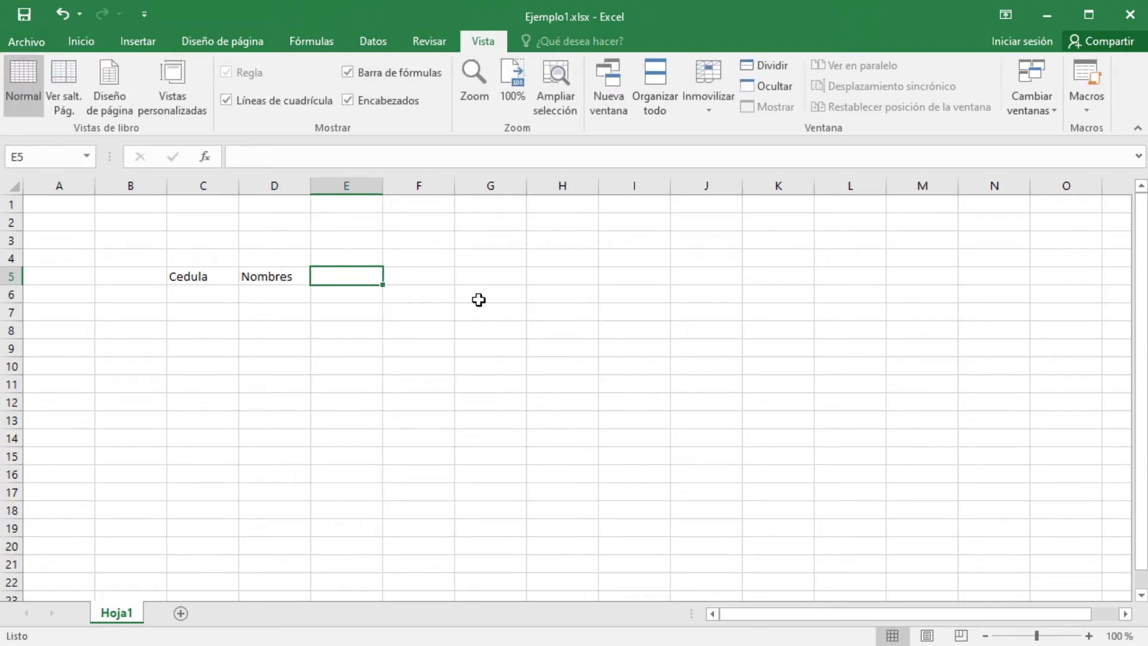
type("Direccion")
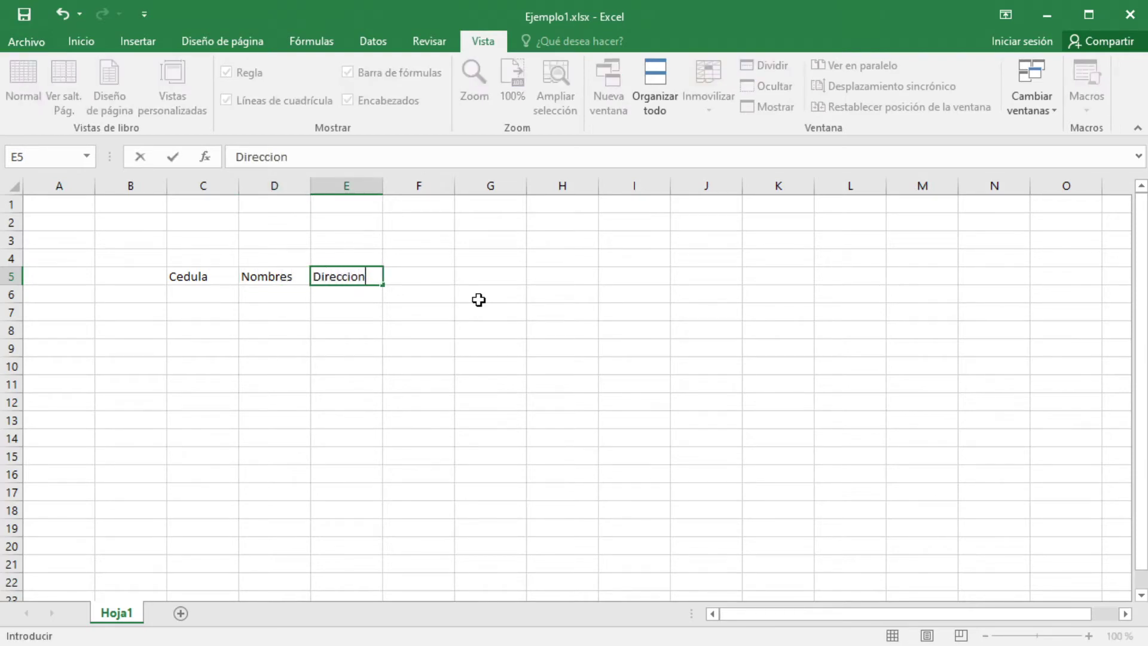
key("Return")
- Fill the row below the headings with as in C6, ads in D6 and Direccion in E6
key("Left")
key("Left")
type("as")
key("Tab")
type("ads")
key("Tab")
type("D")
key("Tab")
key("Left")
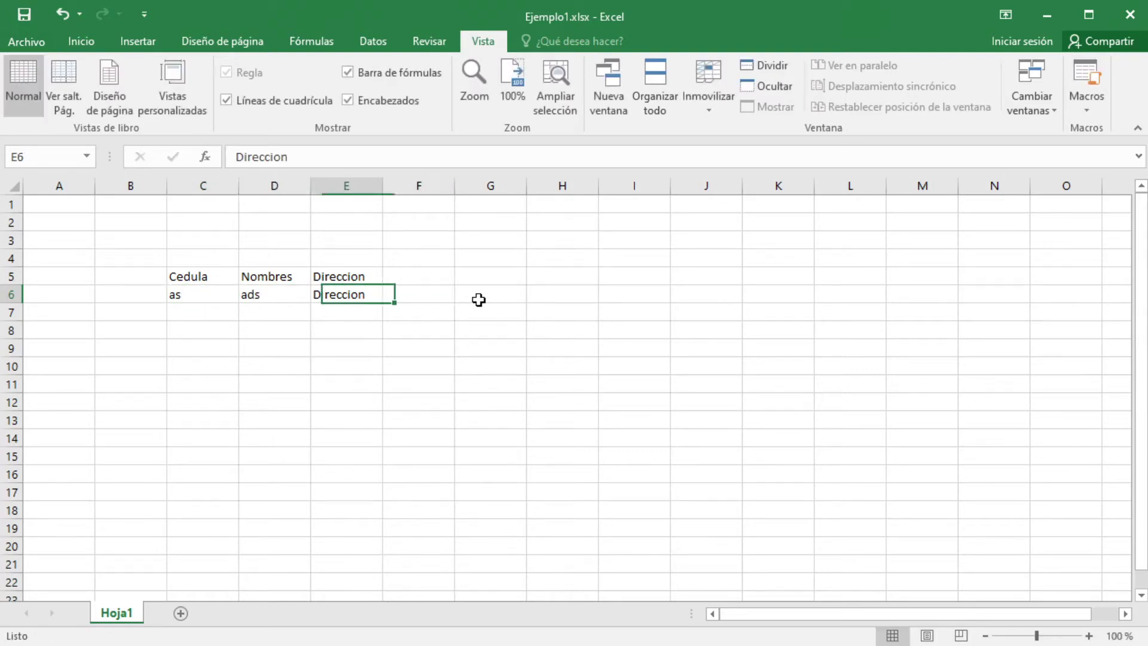
- Replace the content of E6 with fdf and fill the row below with f in C7, f in D7 and fdf in E7
type("fdf")
key("Return")
key("Left")
key("Left")
type("f")
key("Tab")
type("f")
key("Tab")
type("f")
key("Return")
key("Up")
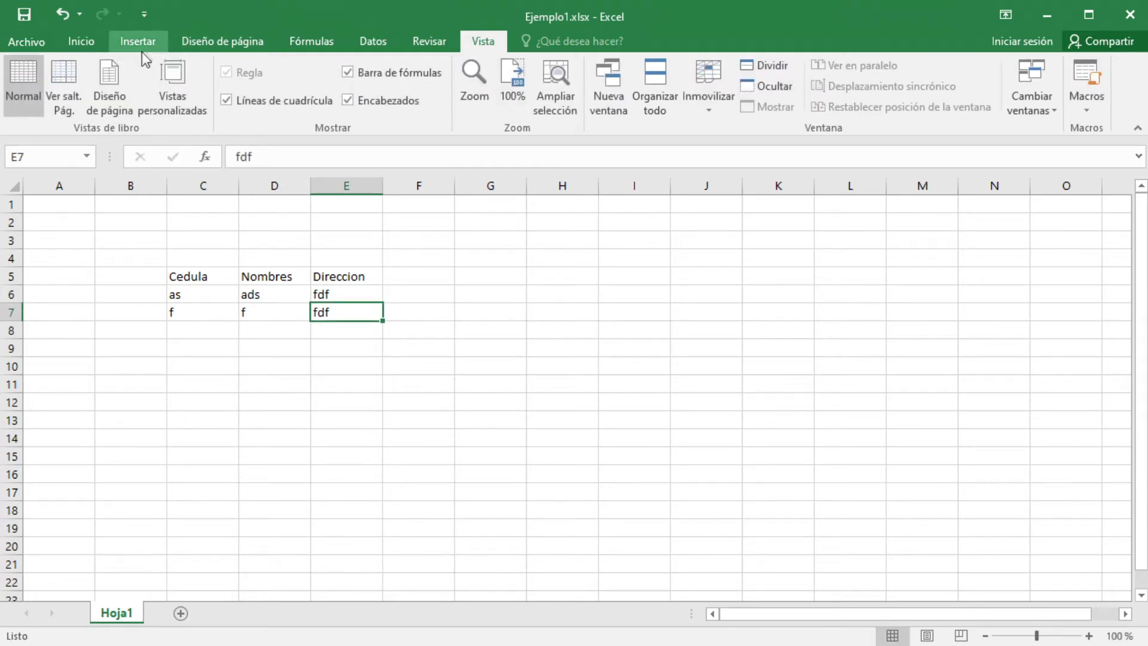
- Convert the range C5:E7 into a table with an added generic header row above the typed headings
left_click_drag(227, 276, 353, 306)
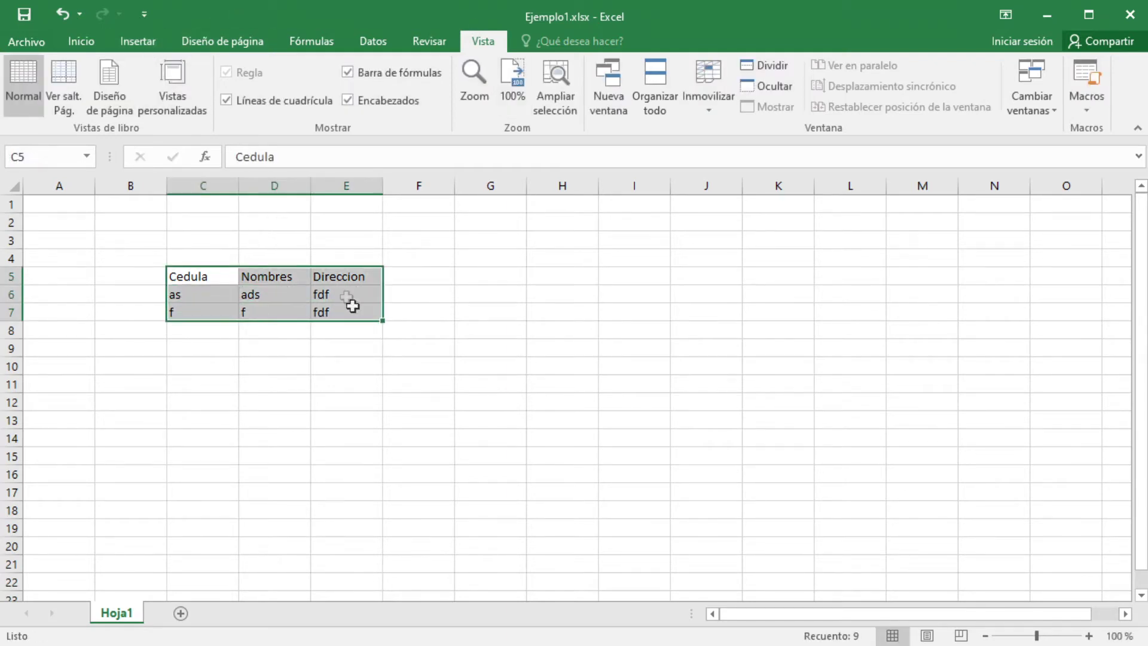
left_click(141, 42)
left_click(155, 87)
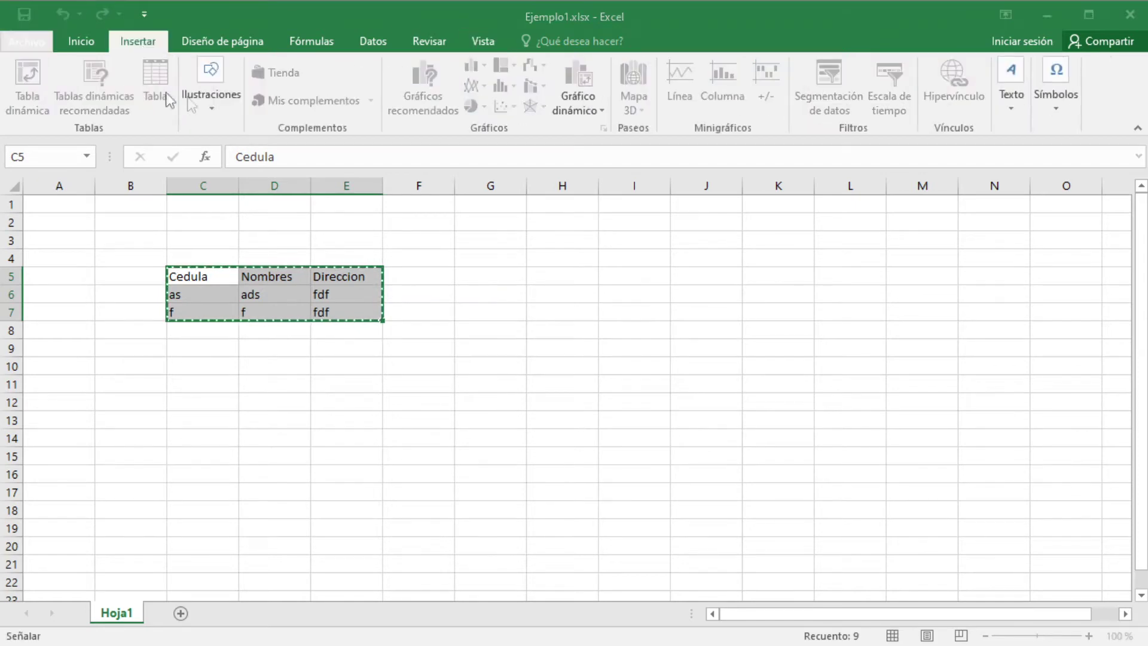
left_click(448, 488)
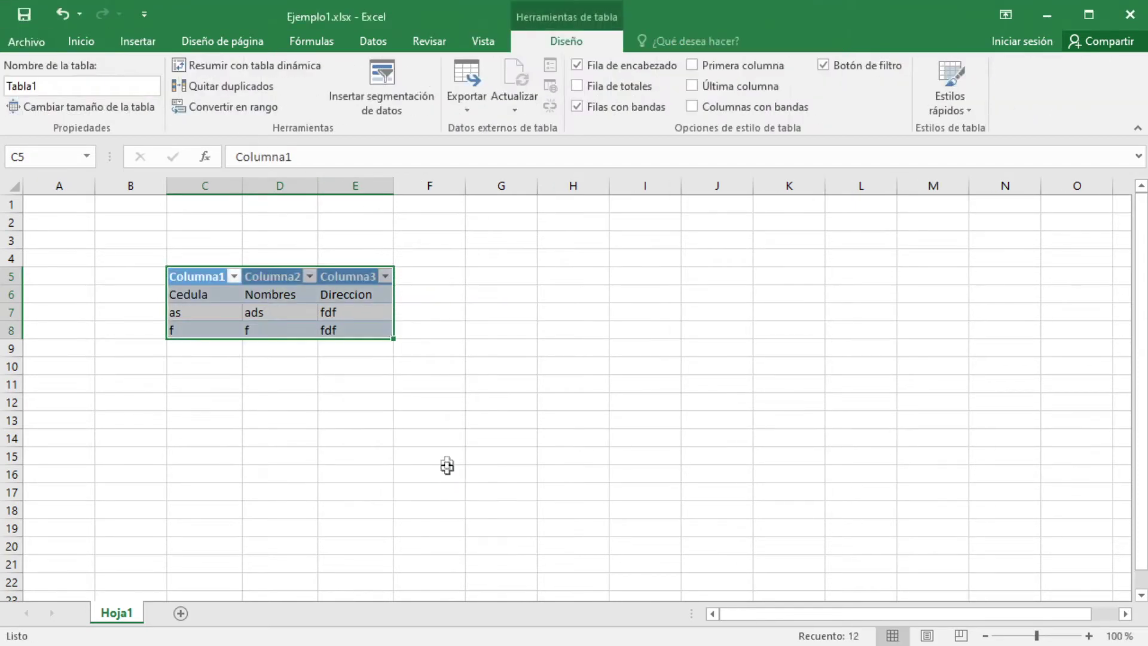
- Rename the table as Datos1
left_click(56, 87)
left_click(9, 85)
left_click_drag(9, 87, 56, 90)
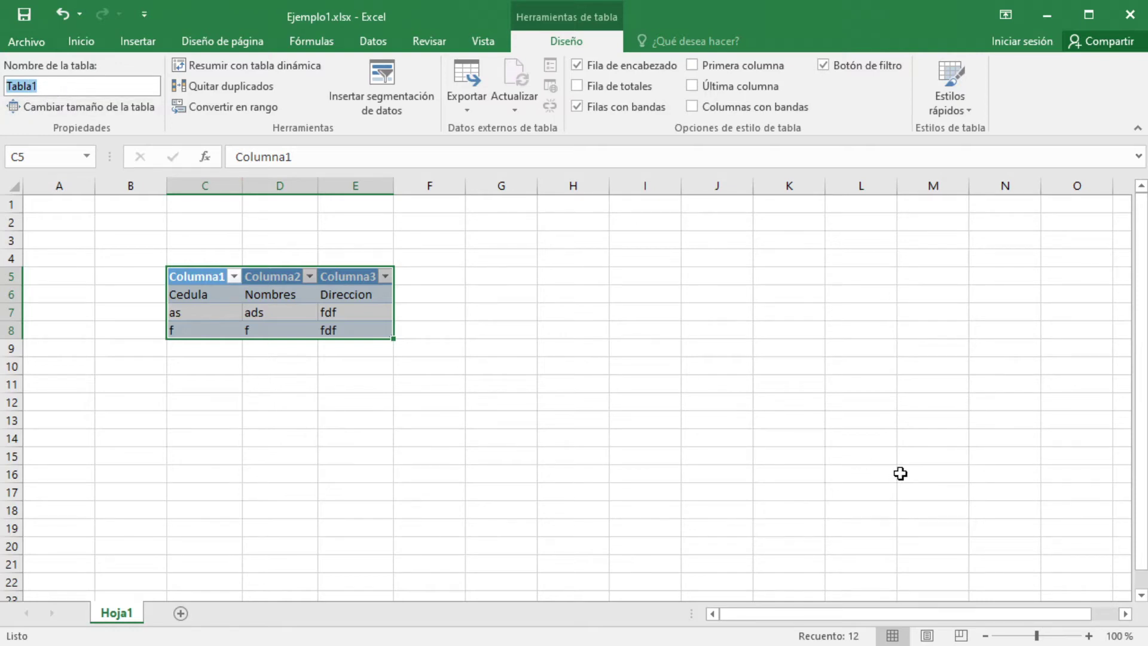
type("Datos1")
left_click(458, 370)
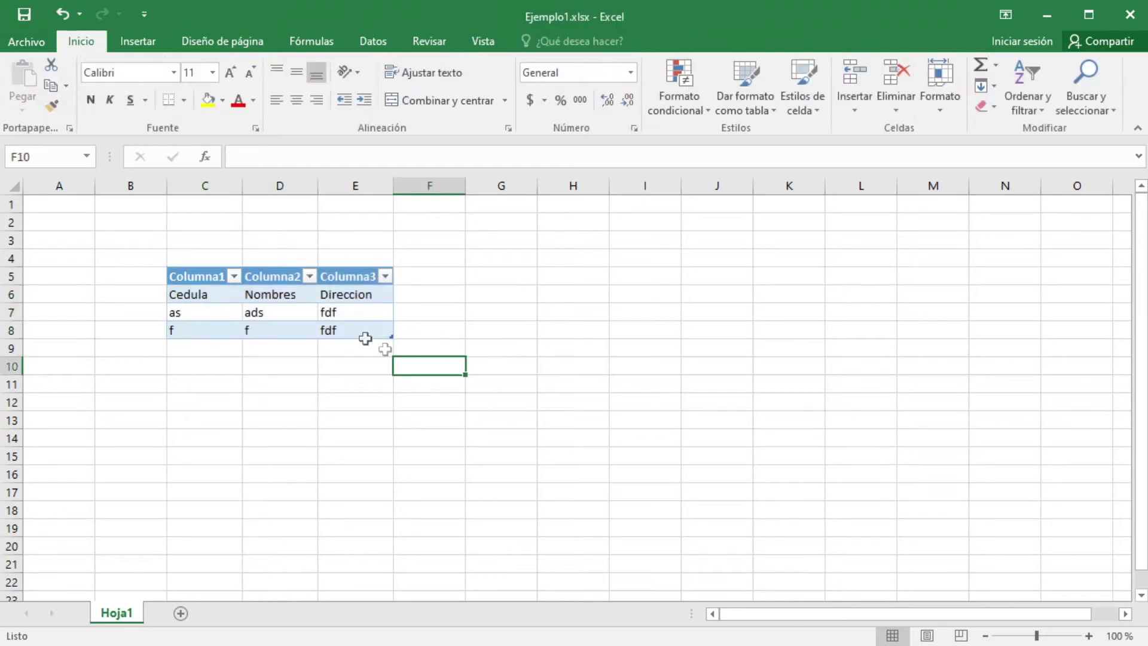
- Select the table data through its defined name Datos1 from outside the table, and return to the single cell G7
left_click(461, 327)
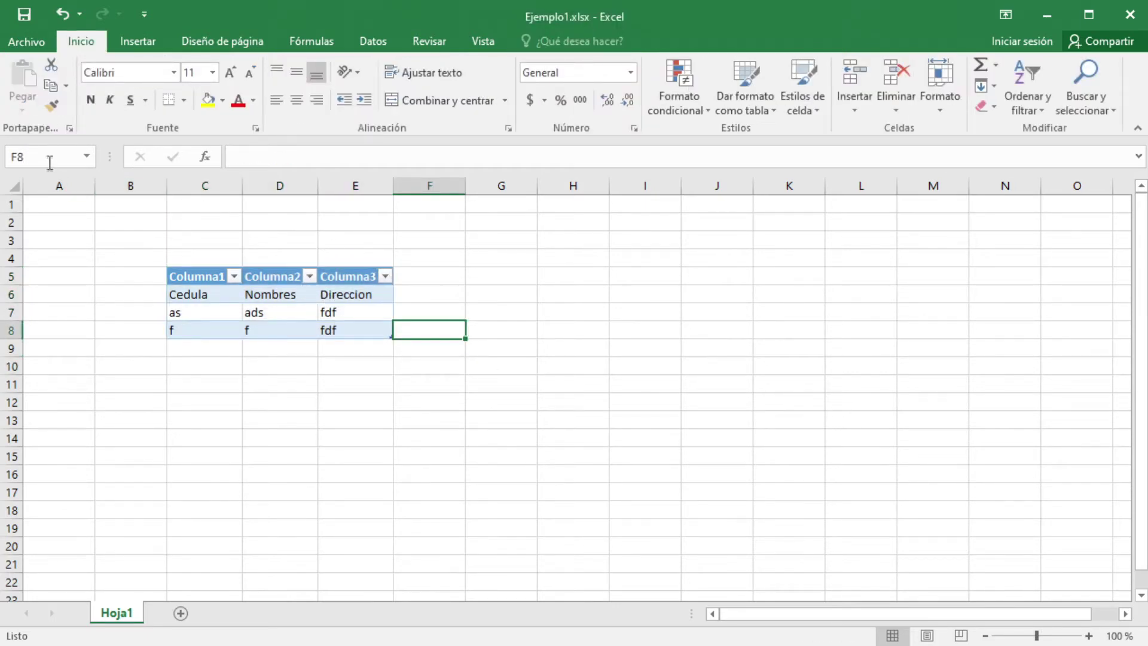
left_click(84, 159)
left_click(46, 180)
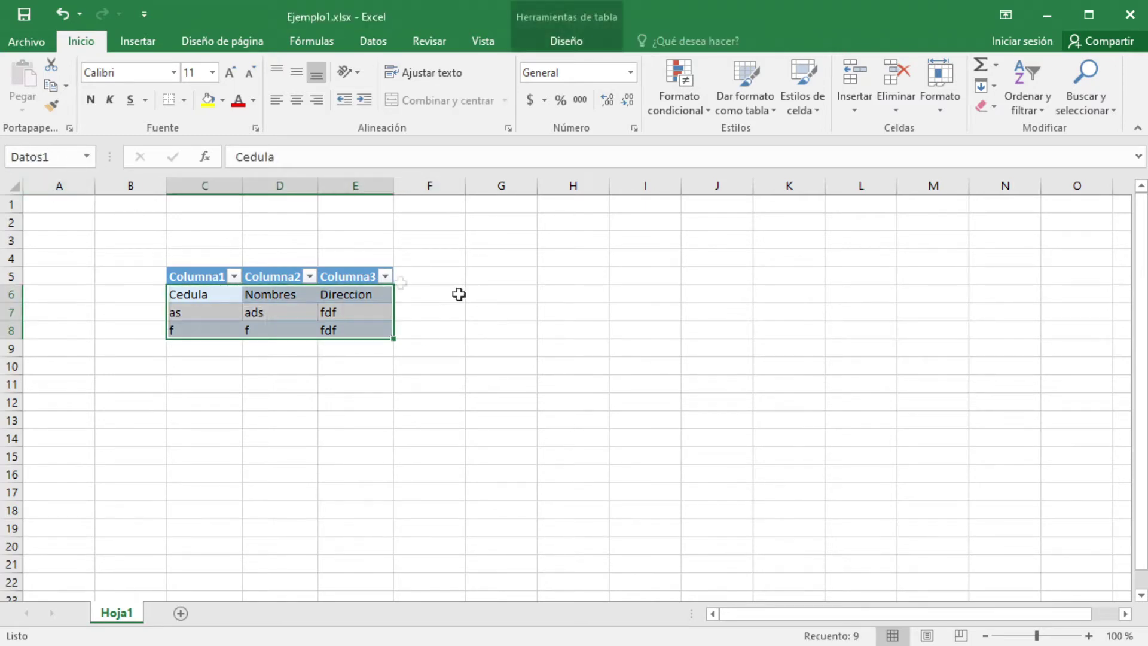
left_click(517, 311)
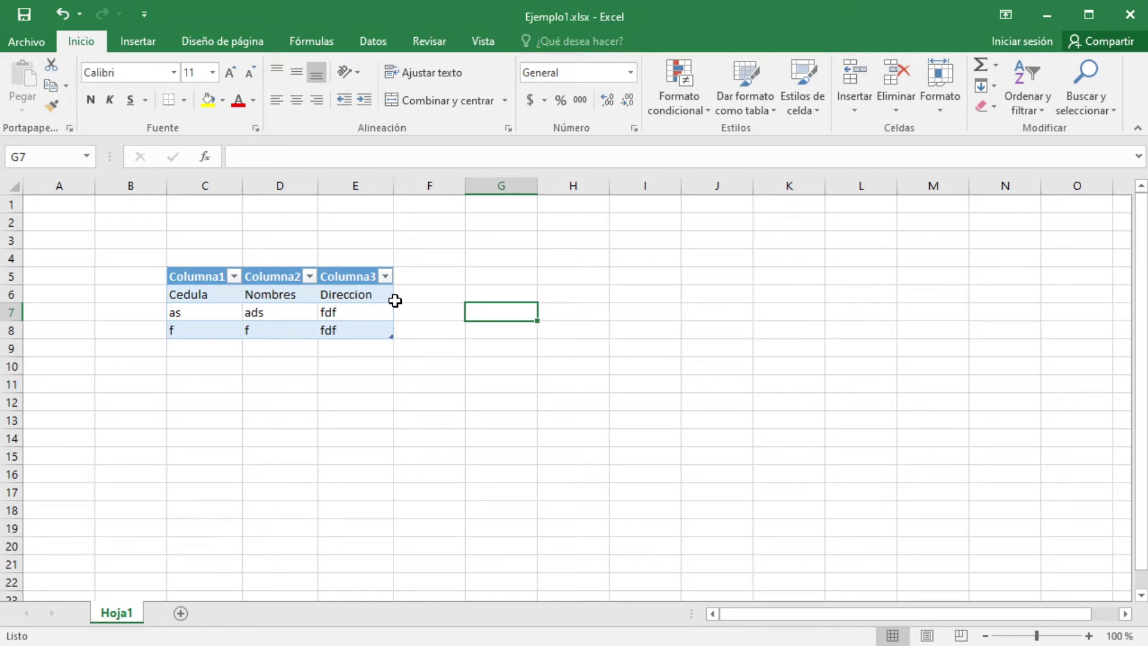
- Jump directly to the distant cell CX345 by entering its reference and look at the rows around it
left_click(40, 156)
left_click(626, 362)
left_click(57, 157)
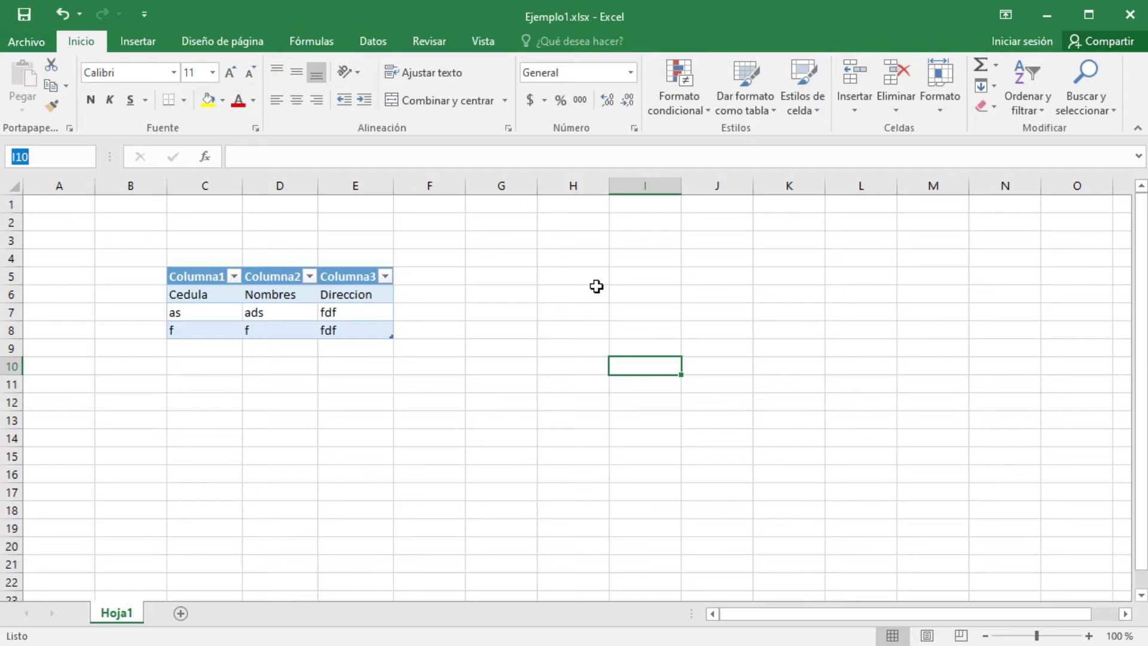
type("cx345")
key("Return")
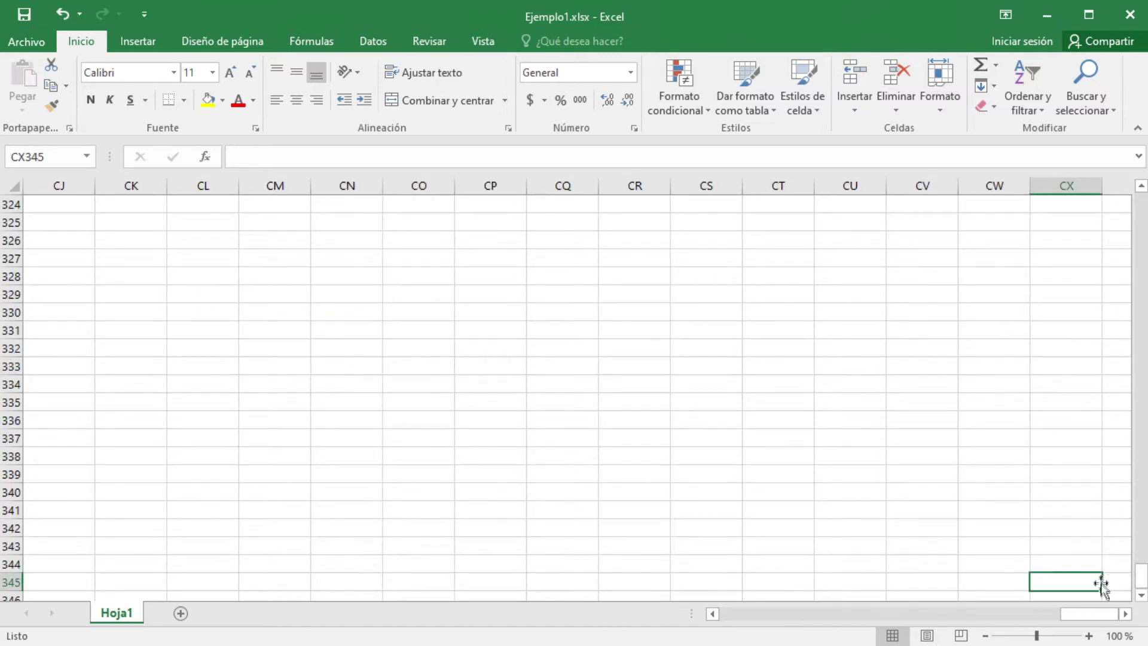
scroll(1041, 466, "down", 1)
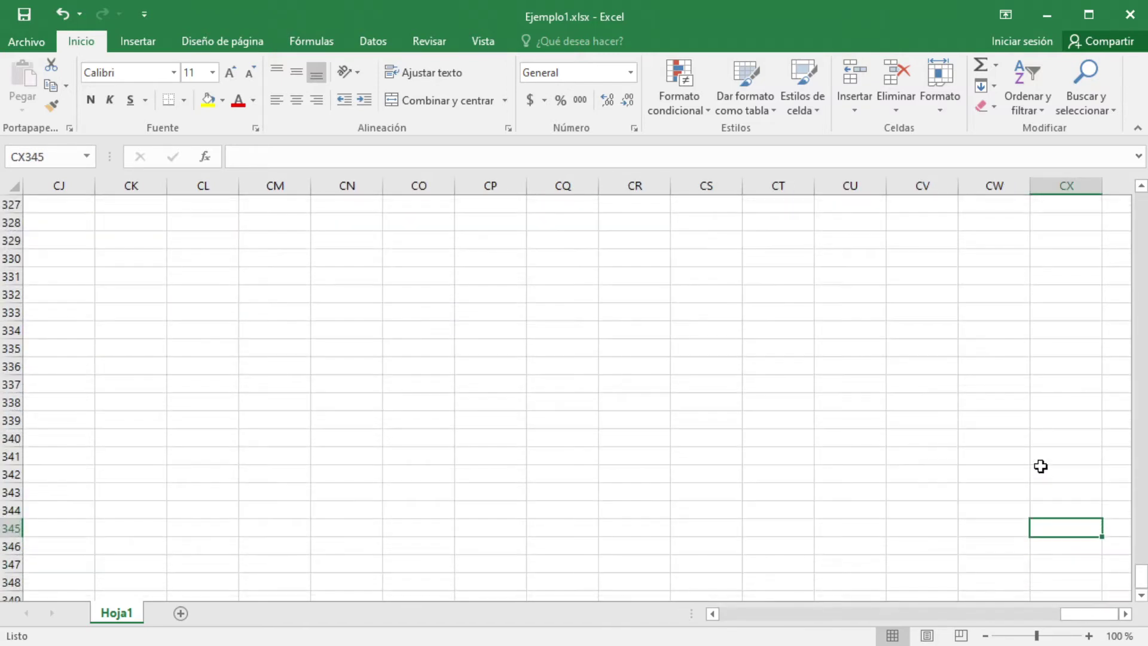
scroll(1041, 466, "up", 1)
scroll(1041, 467, "down", 1)
- Return to the start of the sheet and delete the whole table by clearing the range B4:F10
left_click_drag(1095, 615, 755, 605)
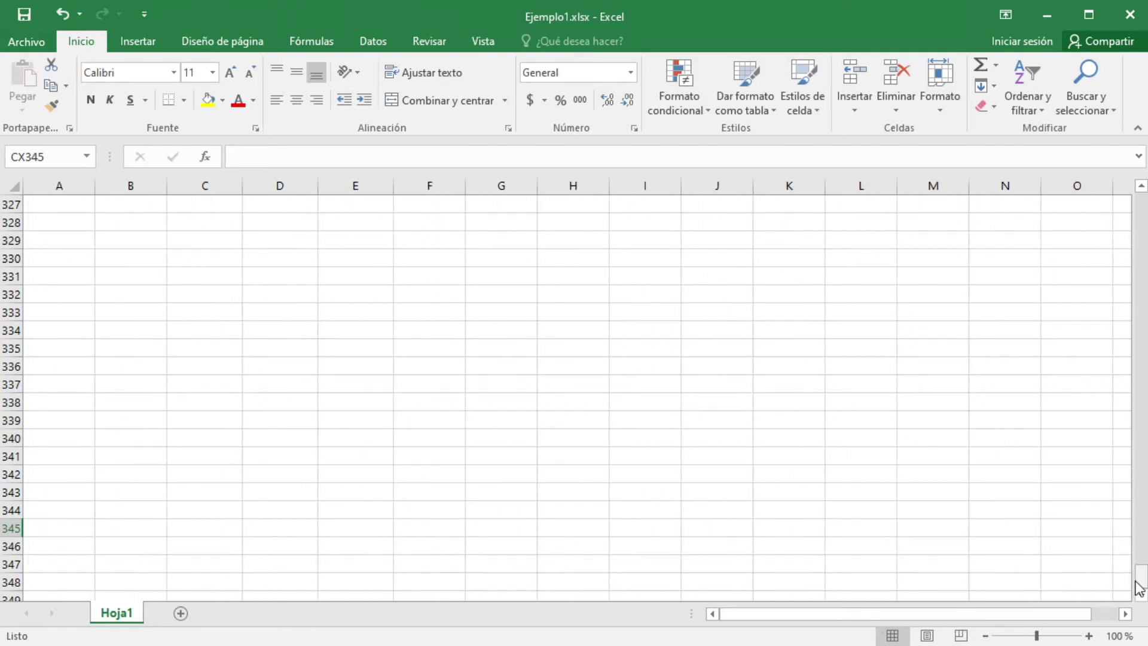
left_click_drag(1139, 588, 1141, 187)
left_click(525, 267)
left_click_drag(150, 254, 425, 377)
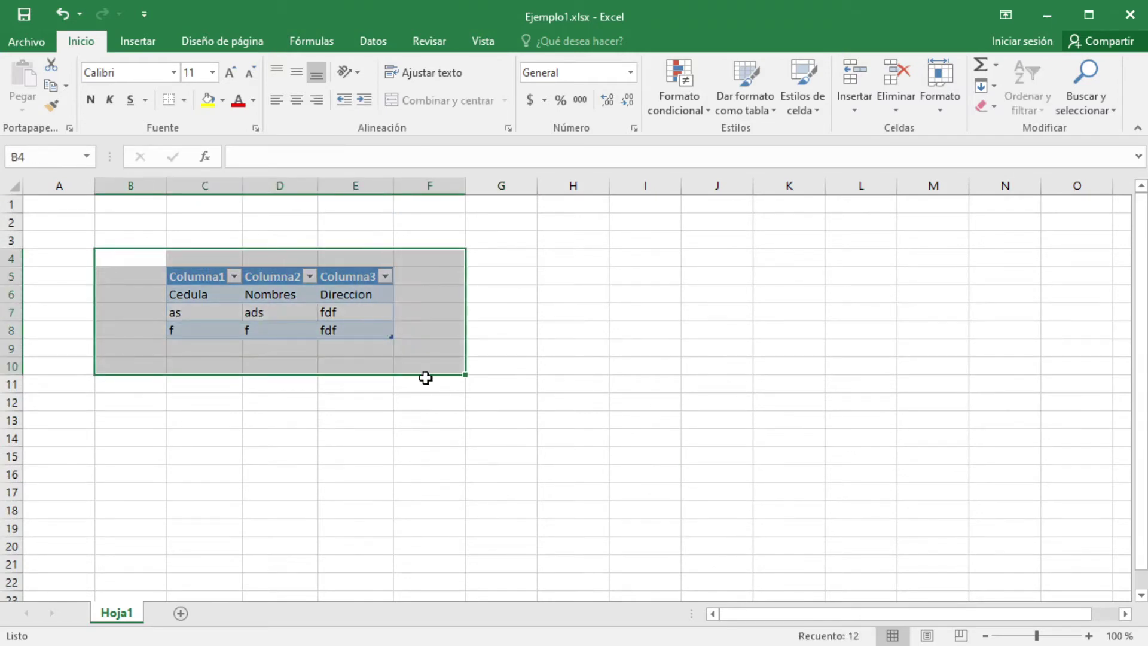
key("Delete")
left_click(357, 416)
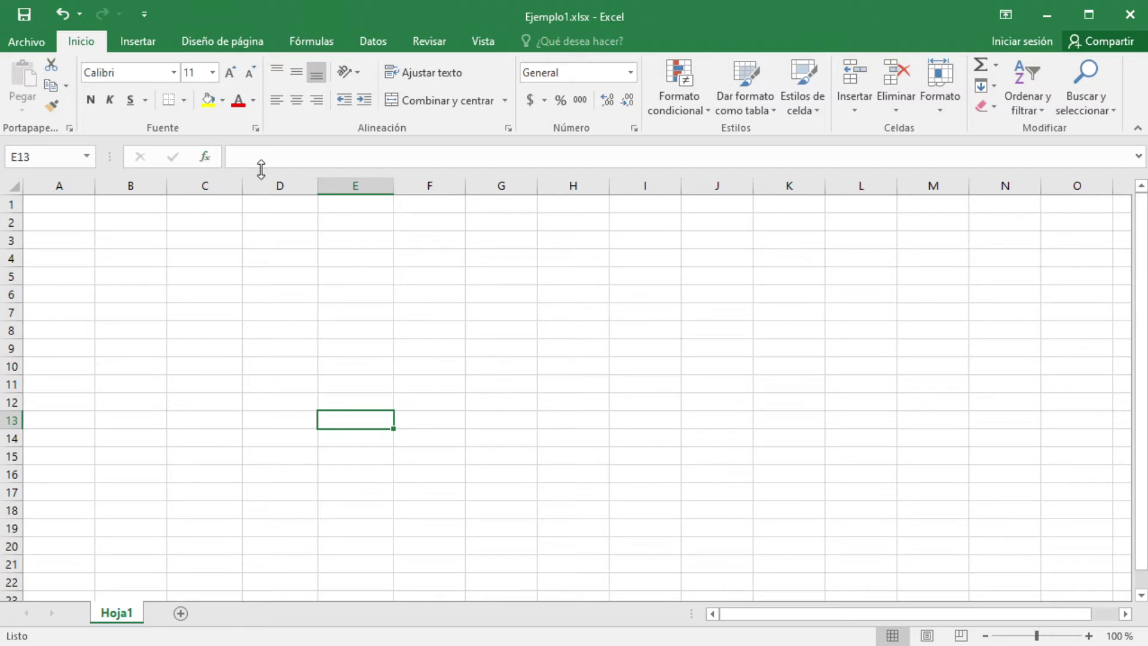
- Enter the number 42 in cell C4 and reselect the cell to view its content
left_click(216, 259)
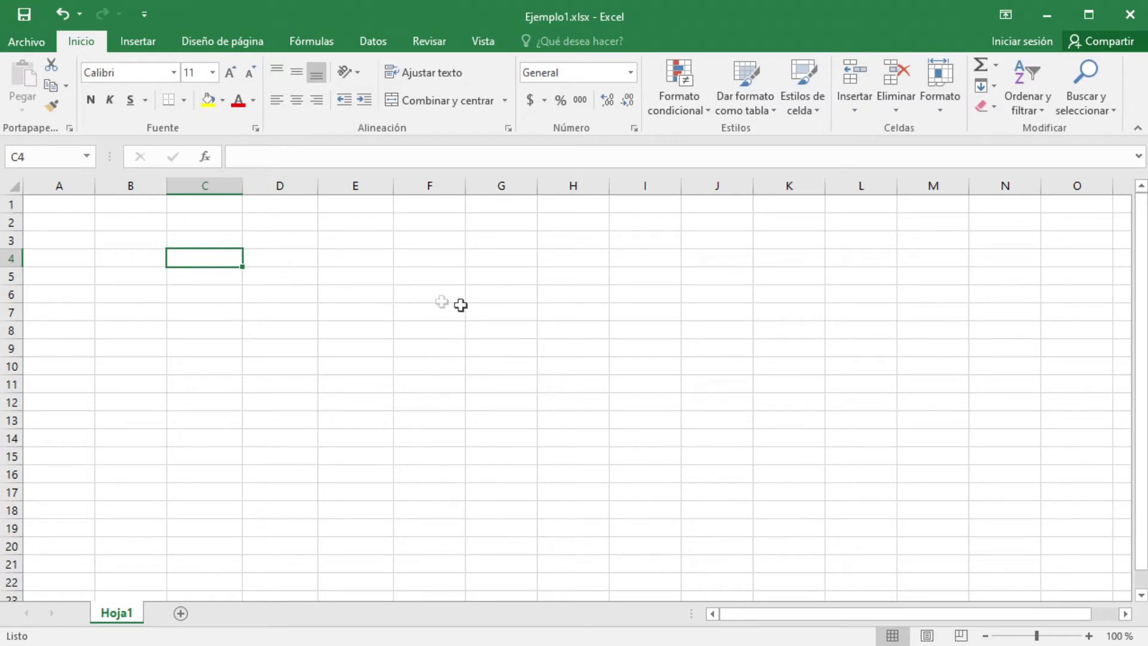
left_click(272, 280)
left_click(185, 261)
type("42")
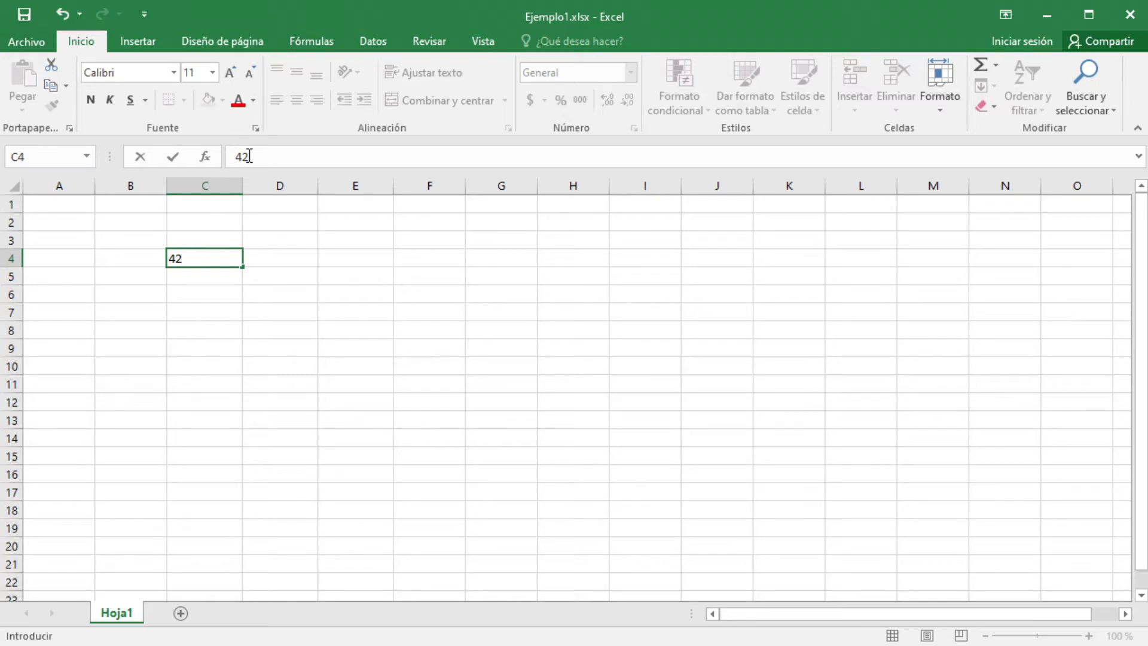
key("Return")
key("Up")
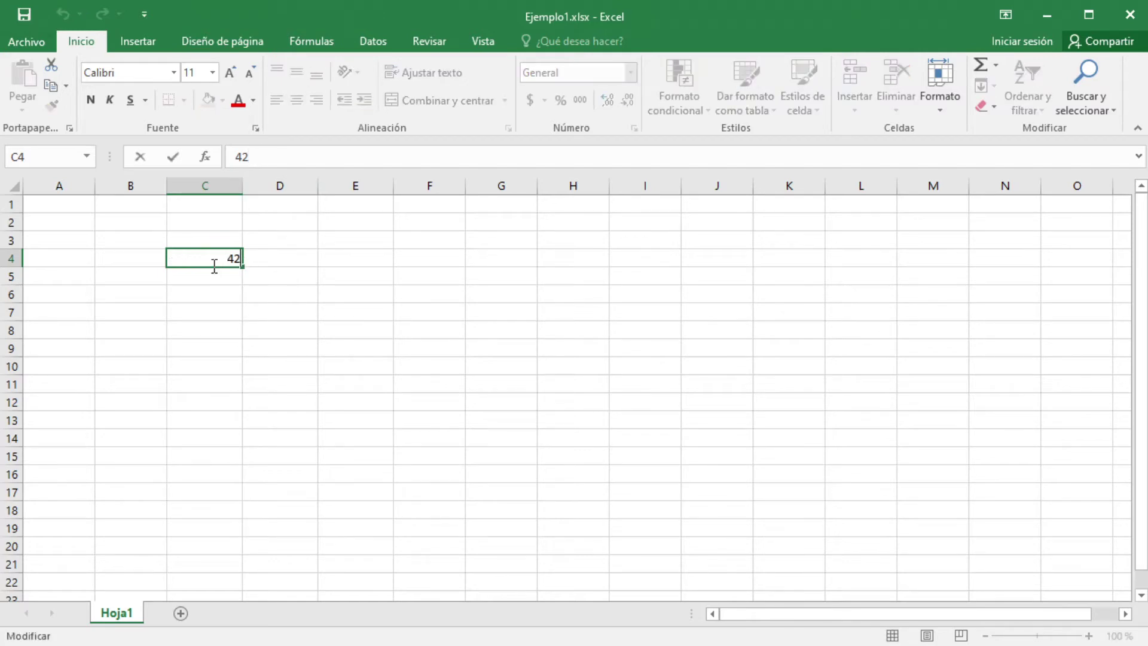
left_click(297, 297)
left_click(231, 258)
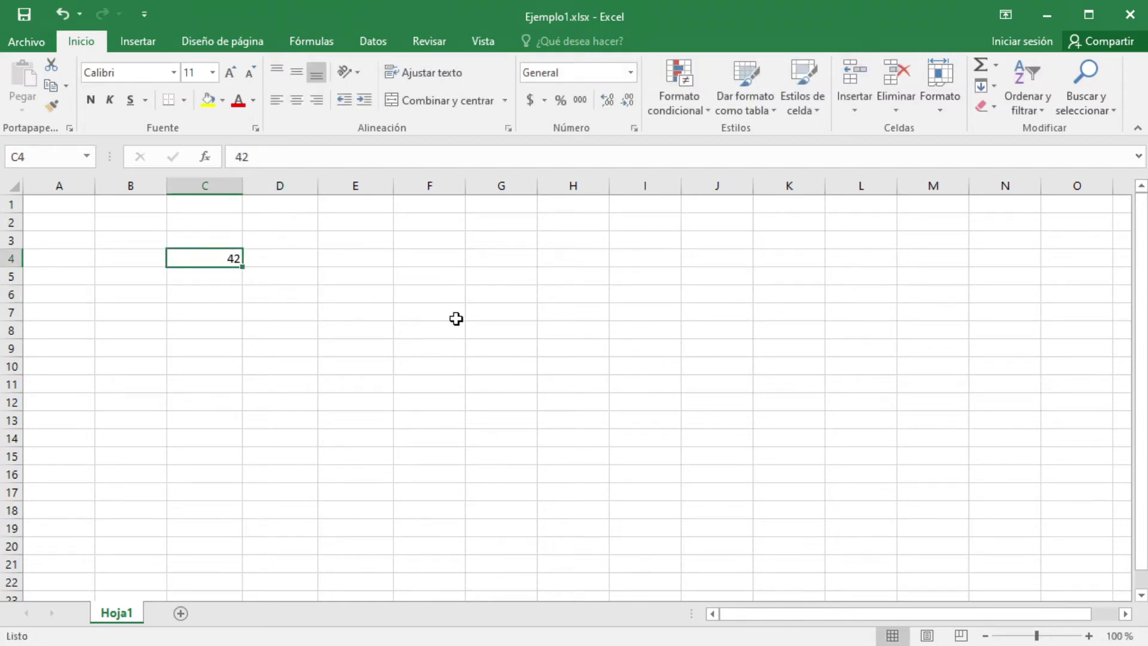
- Replace the content of C4 with the formula =7*8 and check the formula behind the cell
type("=")
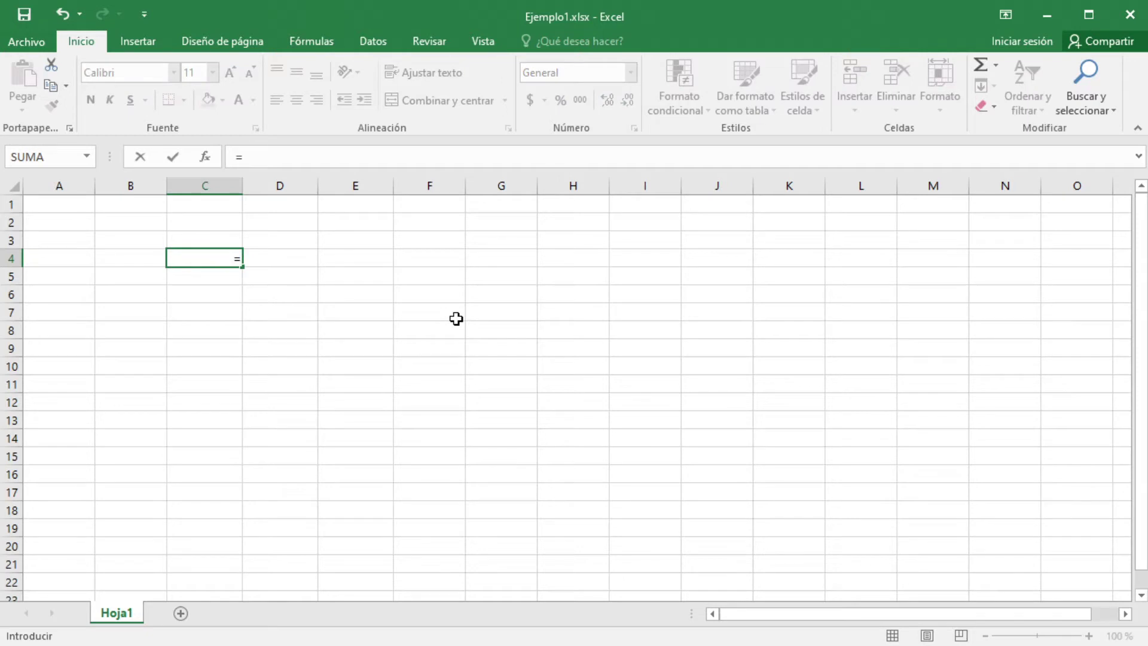
type("7*8")
key("Return")
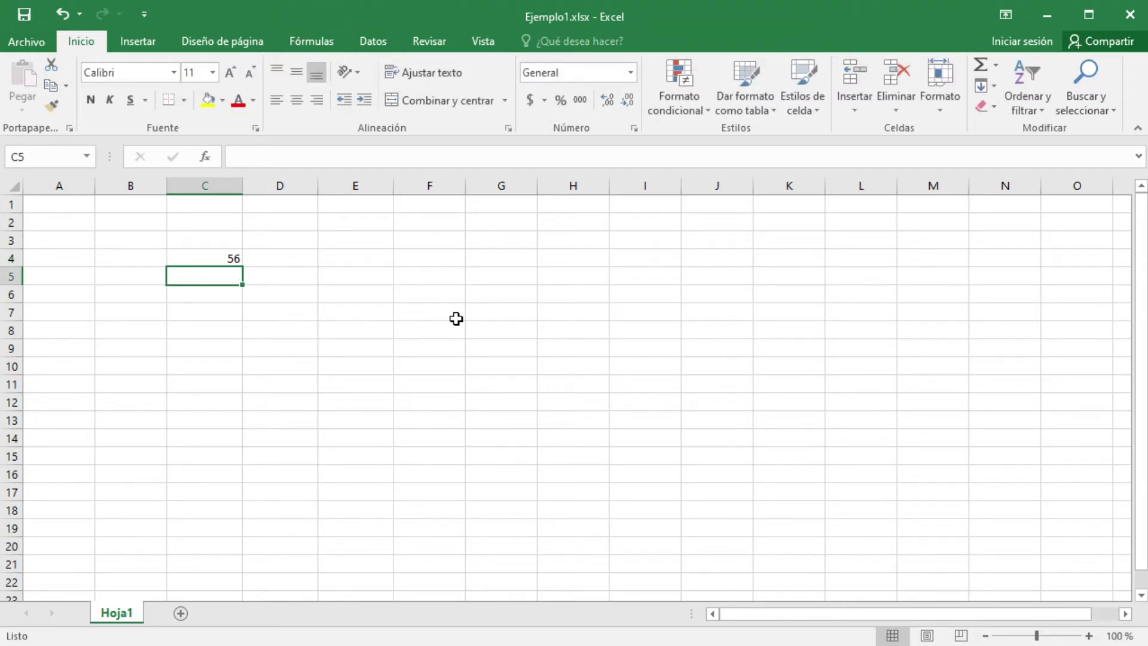
left_click(217, 259)
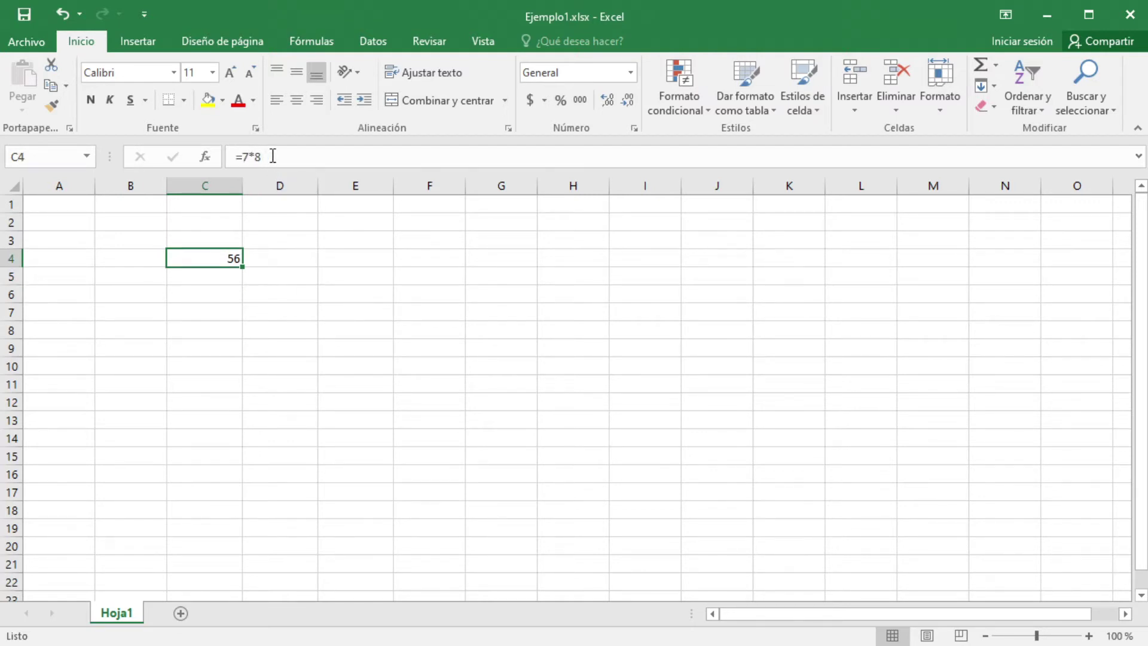
double_click(210, 261)
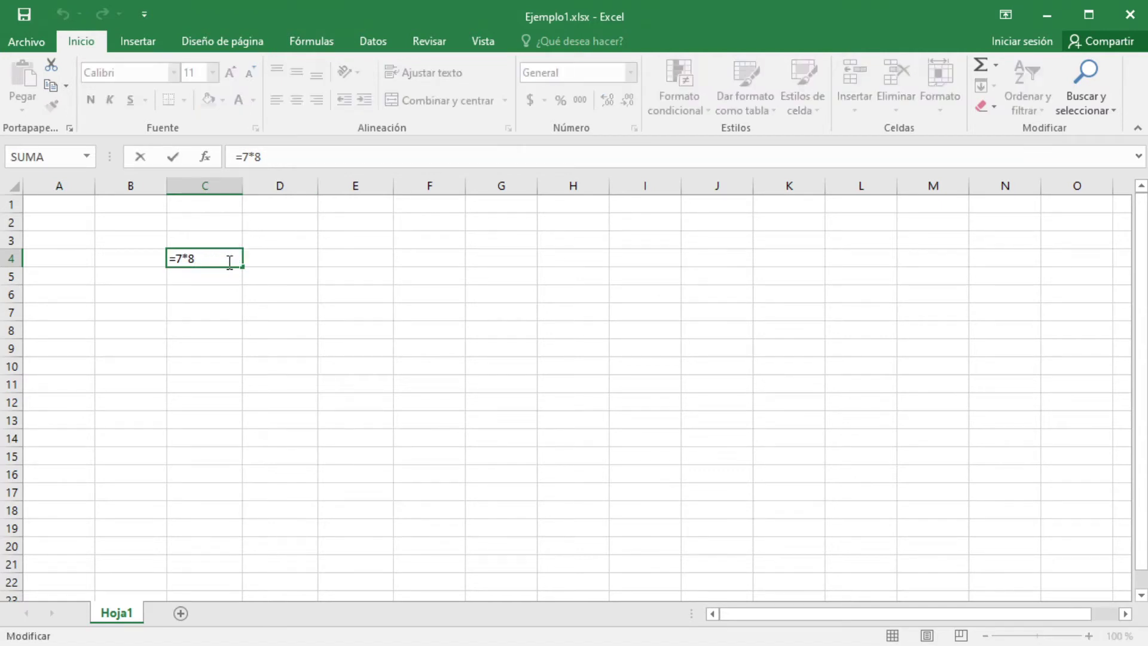
left_click(234, 328)
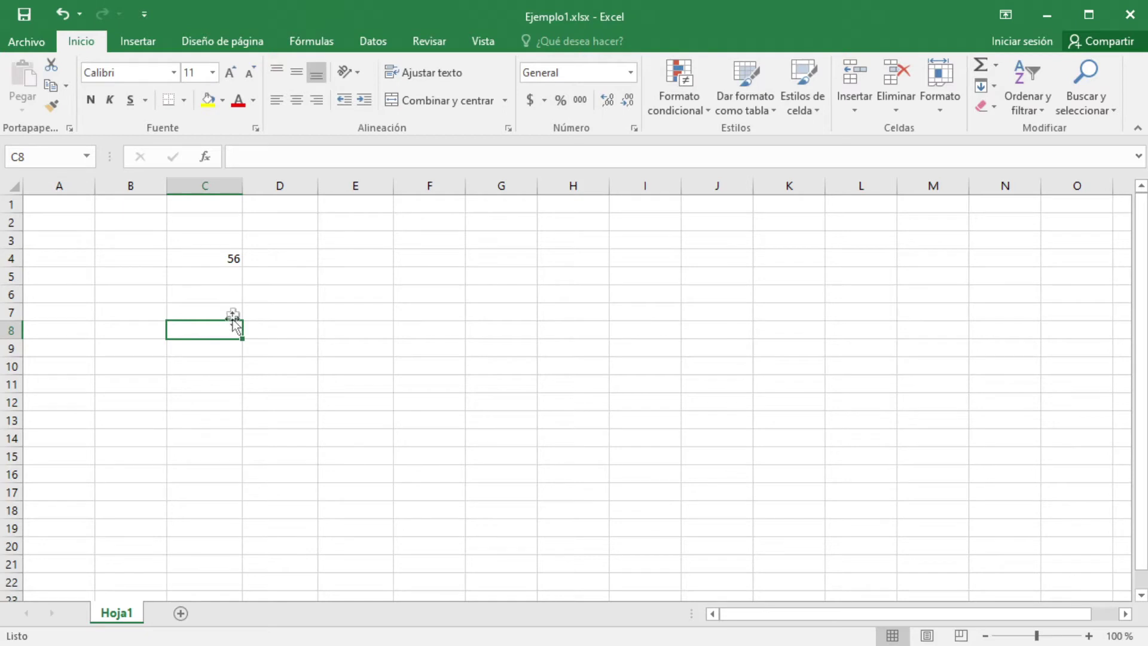
- Enter the formula =C4 in cell E4 to reference the first cell's value
left_click(343, 261)
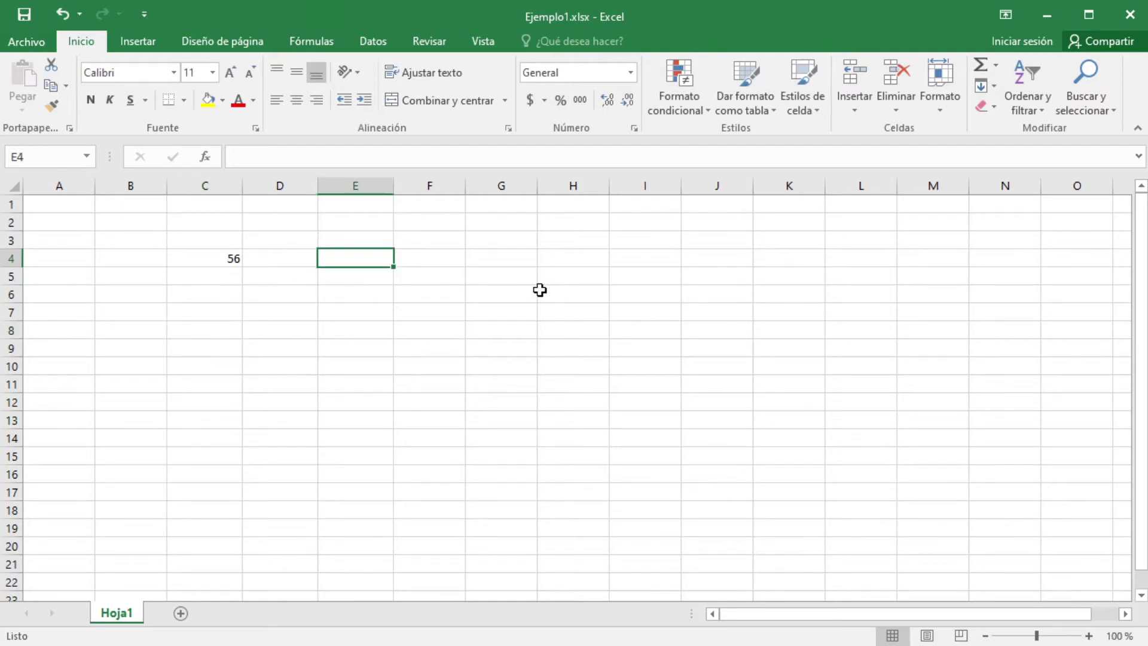
type("=")
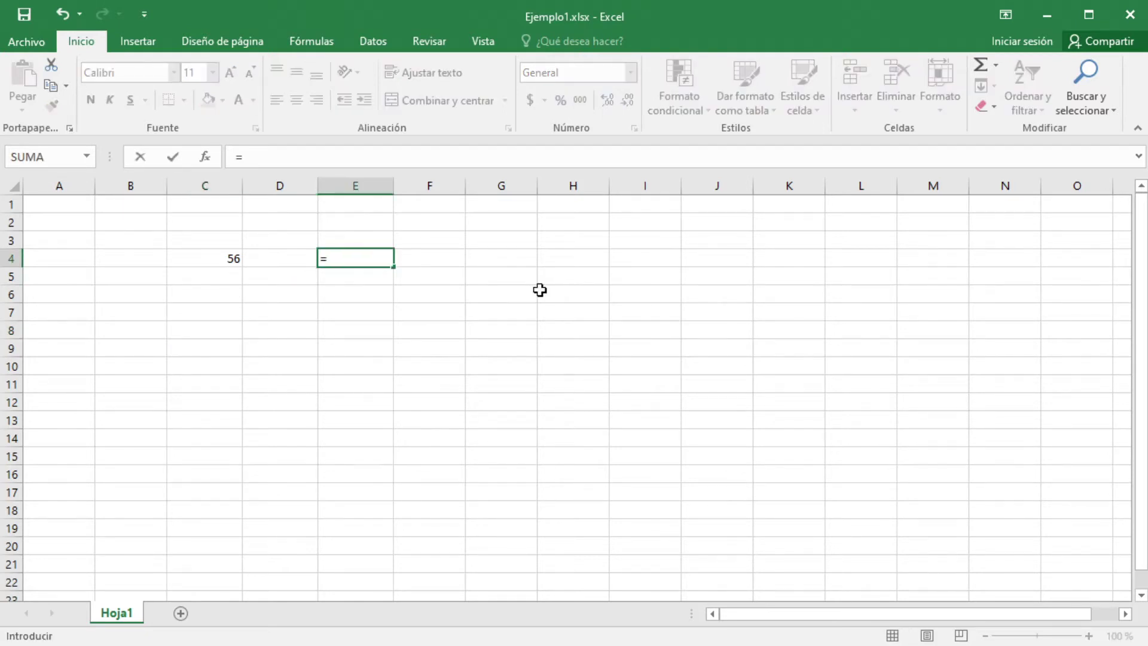
type("c4")
key("Return")
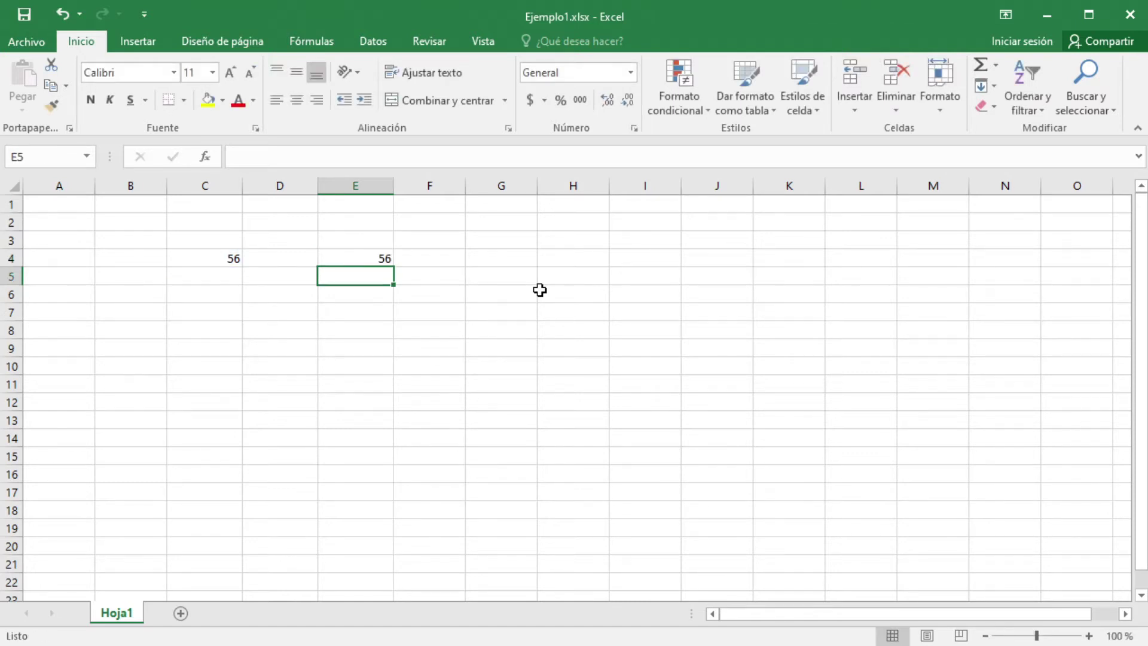
- Inspect the formula behind cell E4, expanding the formula bar and collapsing it to a single line
left_click(386, 256)
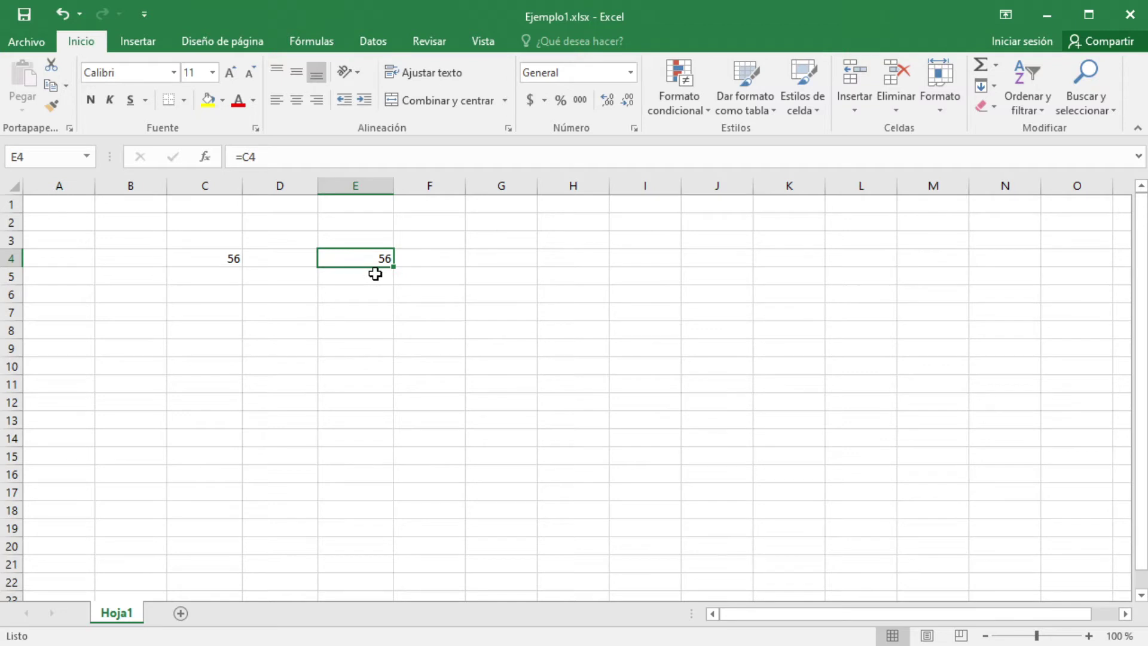
left_click(398, 254)
left_click(372, 256)
left_click(1139, 158)
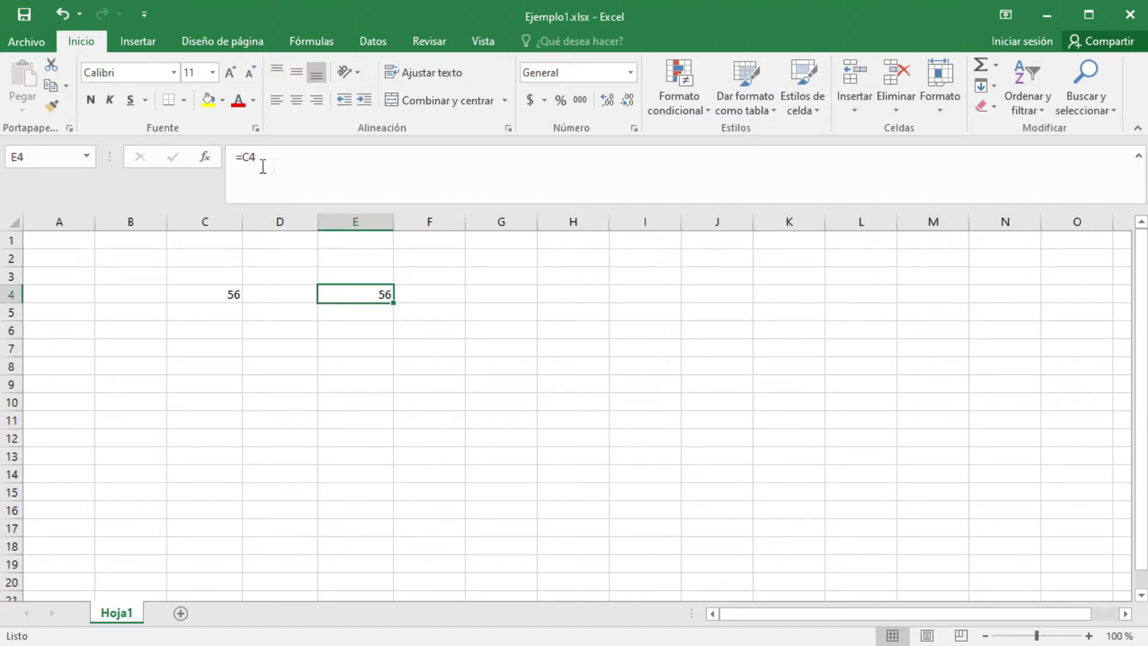
left_click(1139, 156)
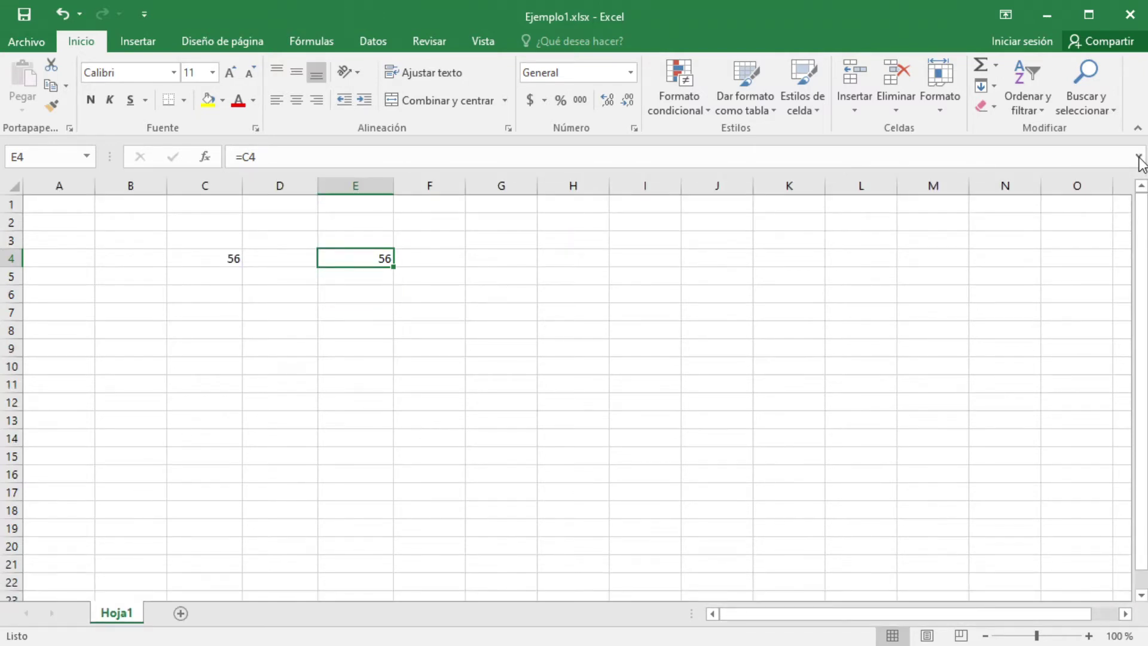
left_click(1139, 156)
left_click(1140, 157)
left_click(1139, 158)
- Clear the formulas from cells C4 and E4
left_click(229, 259)
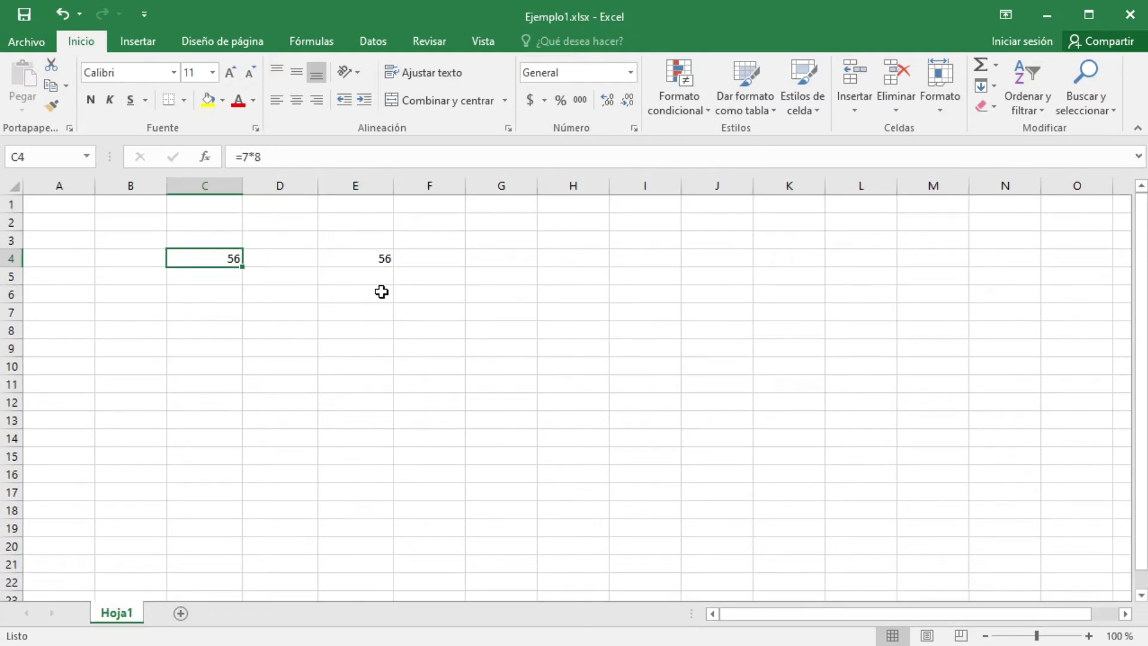
key("Delete")
key("Right")
key("Right")
key("Right")
key("Left")
key("Delete")
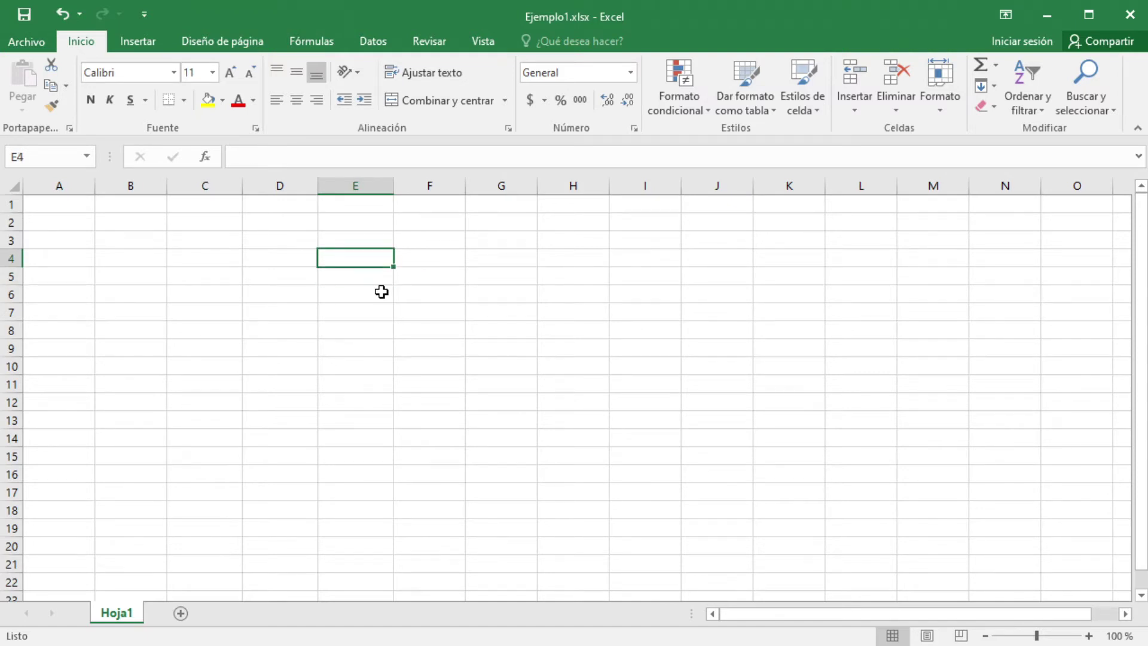
- Open Insert Function for the empty cell E4 to view it, and cancel without inserting a function
left_click(277, 160)
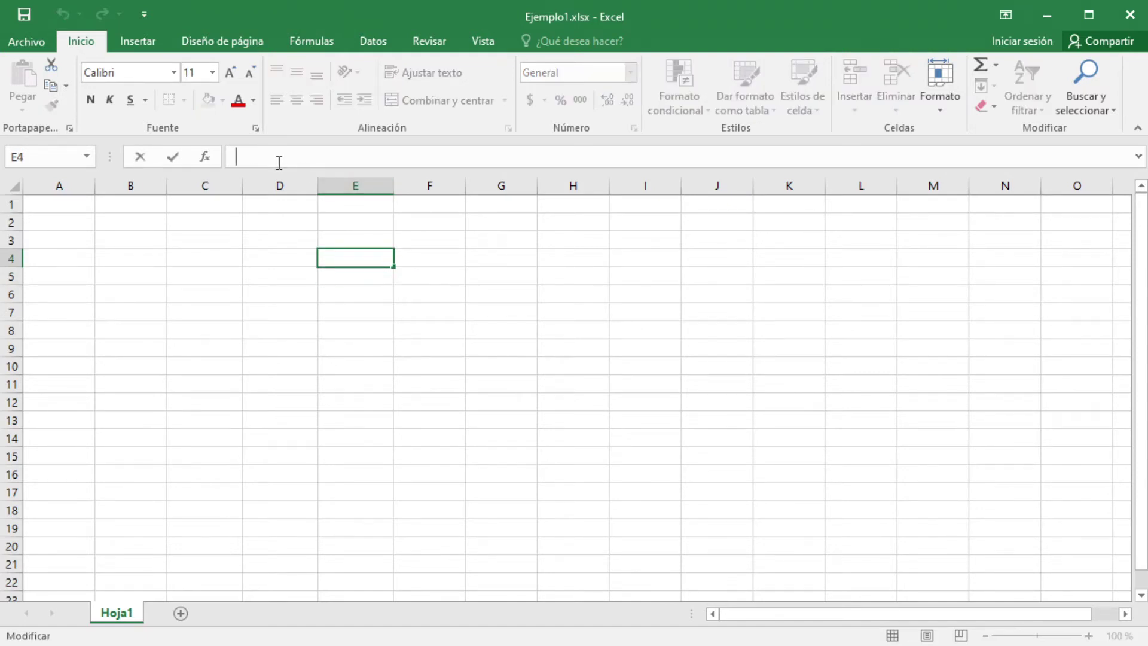
left_click(204, 157)
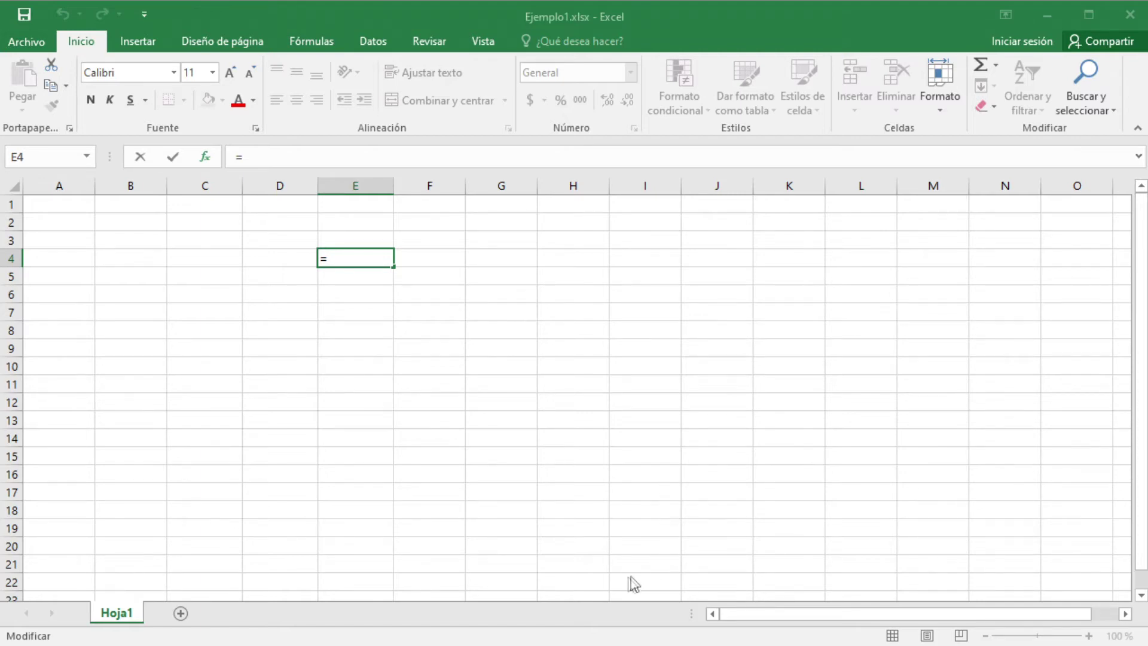
key("Escape")
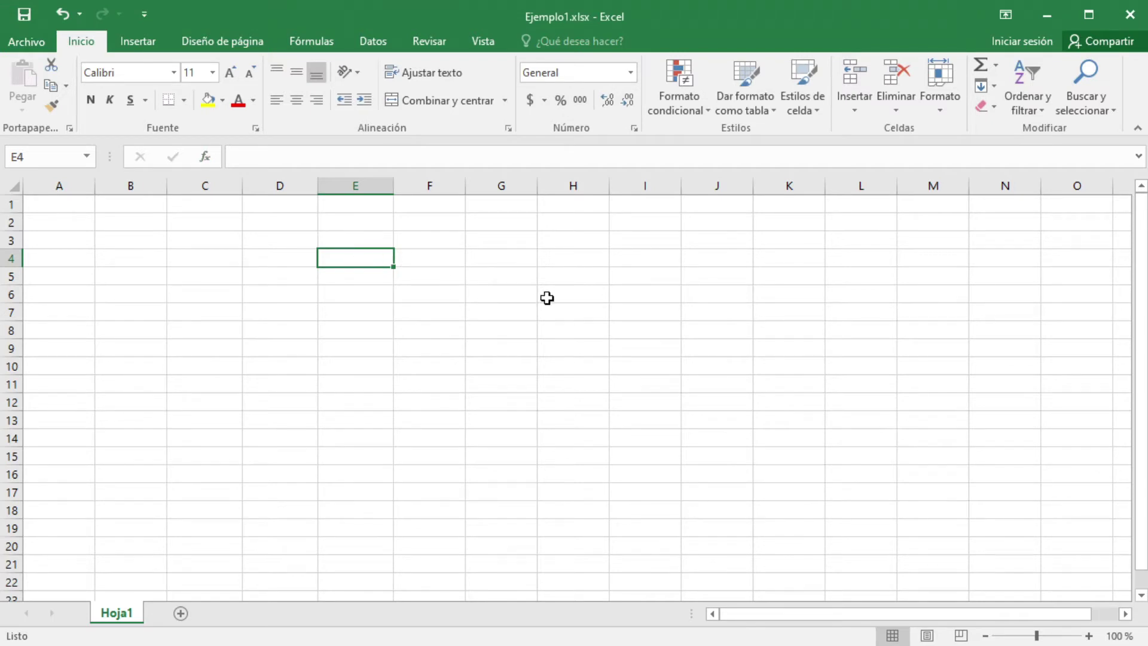
- Enter =sdfsd in cell E4, reopen the cell for editing and cancel the edit
type("=")
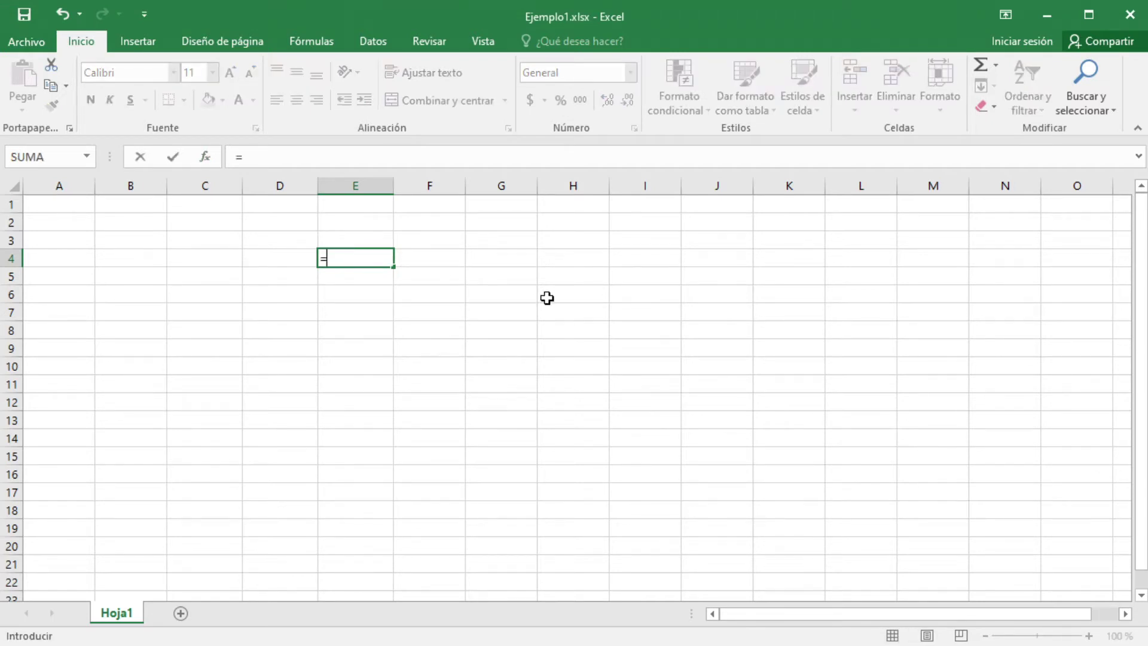
type("sdfsd")
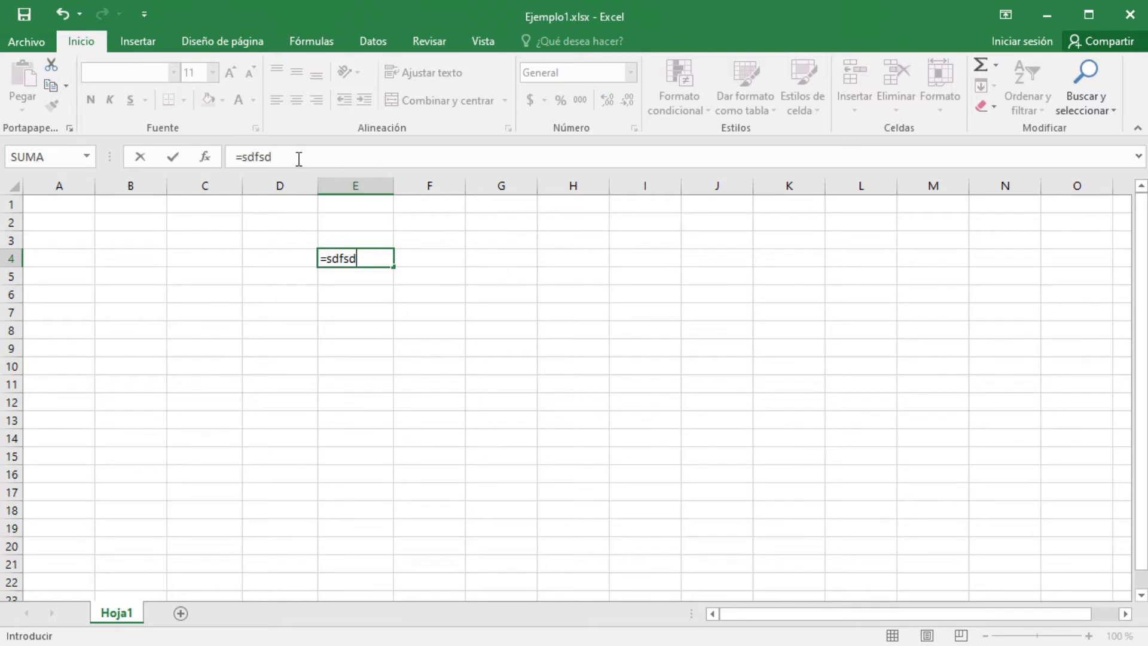
left_click(174, 157)
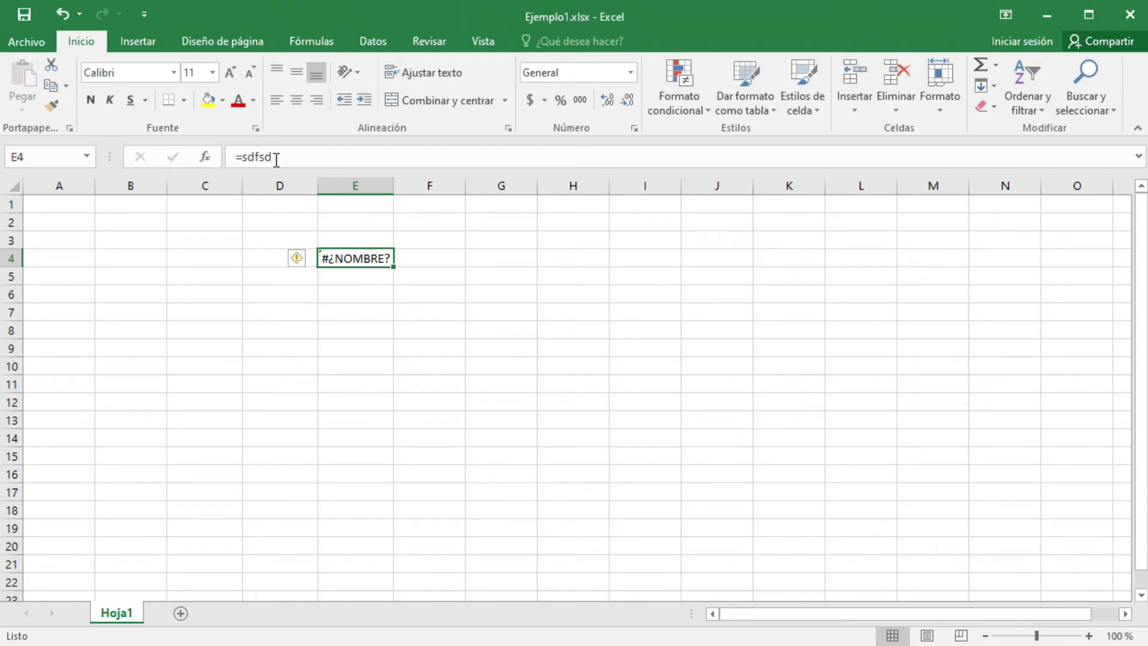
double_click(358, 256)
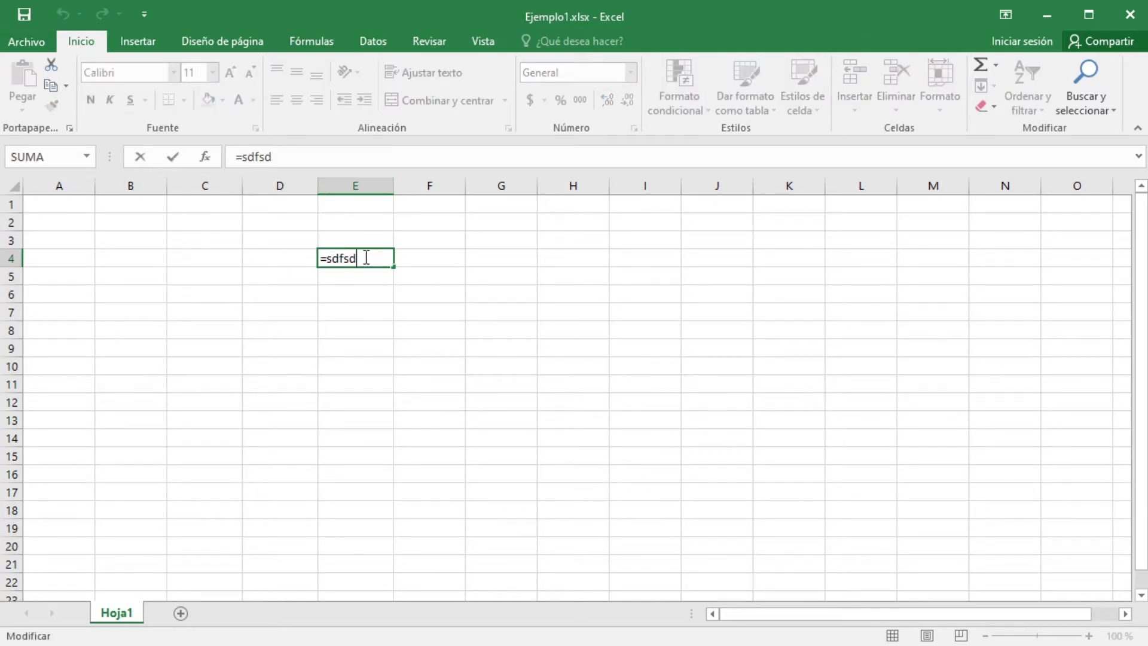
left_click(142, 158)
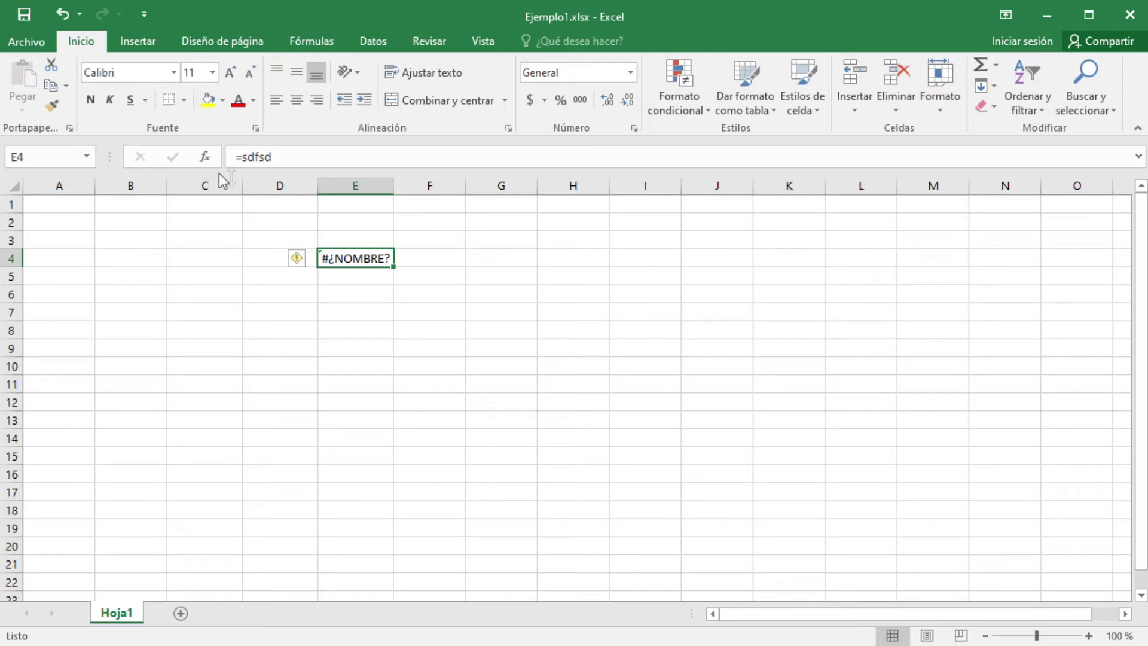
- Erase the whole content of cell E4 in the formula bar and reselect the cell
left_click(273, 158)
left_click_drag(272, 158, 241, 161)
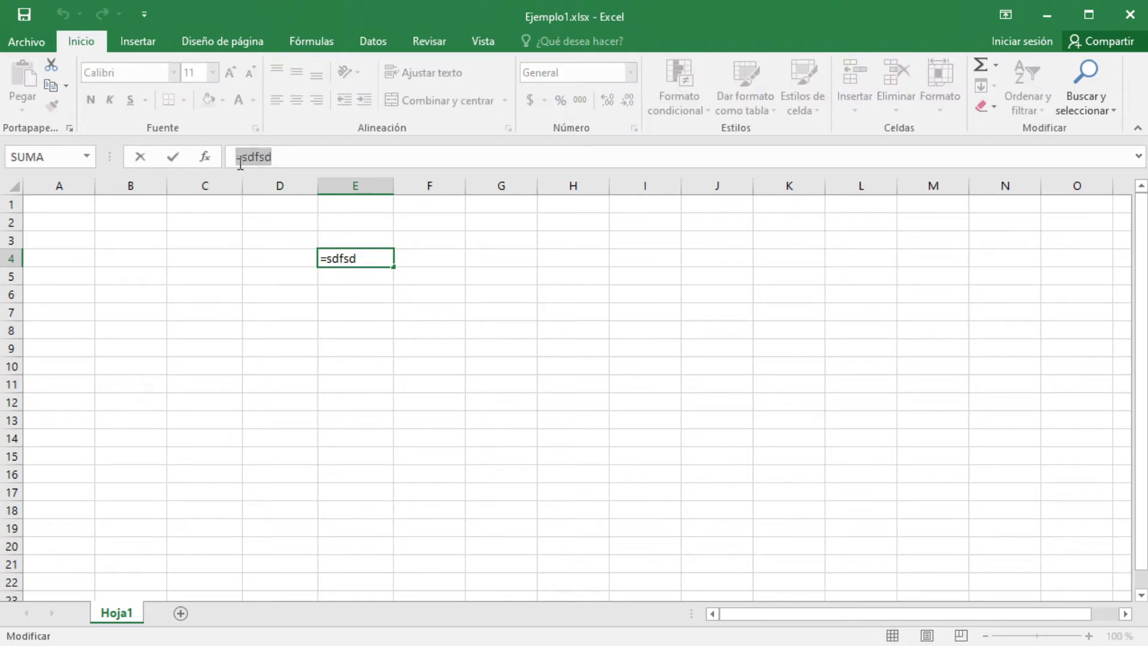
key("BackSpace")
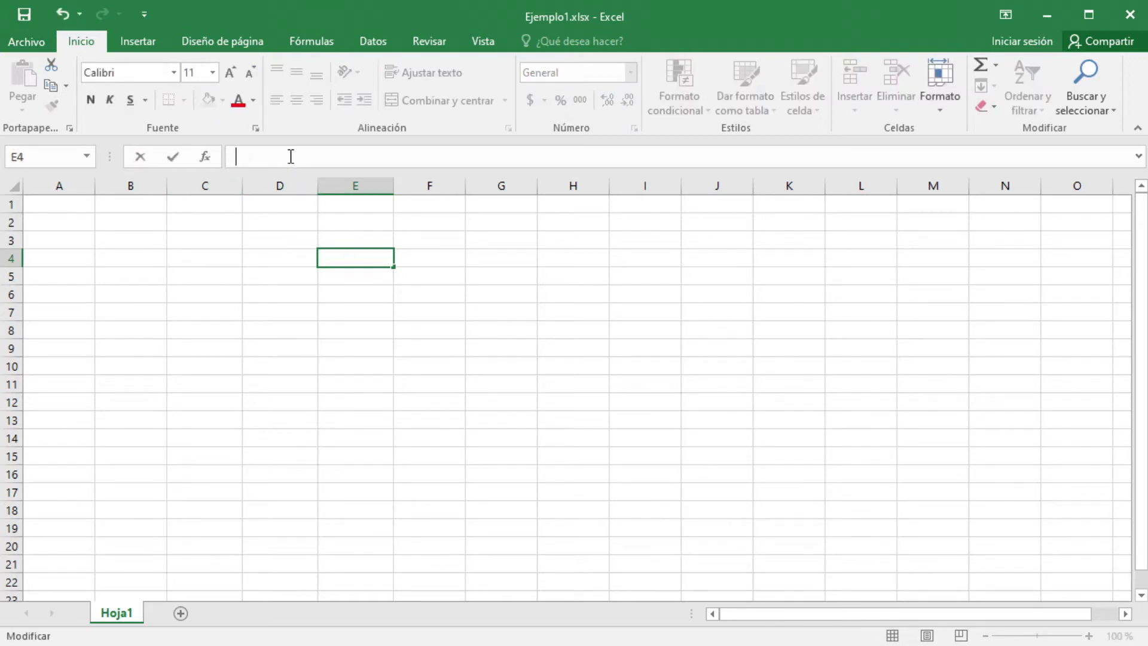
key("Return")
key("Up")
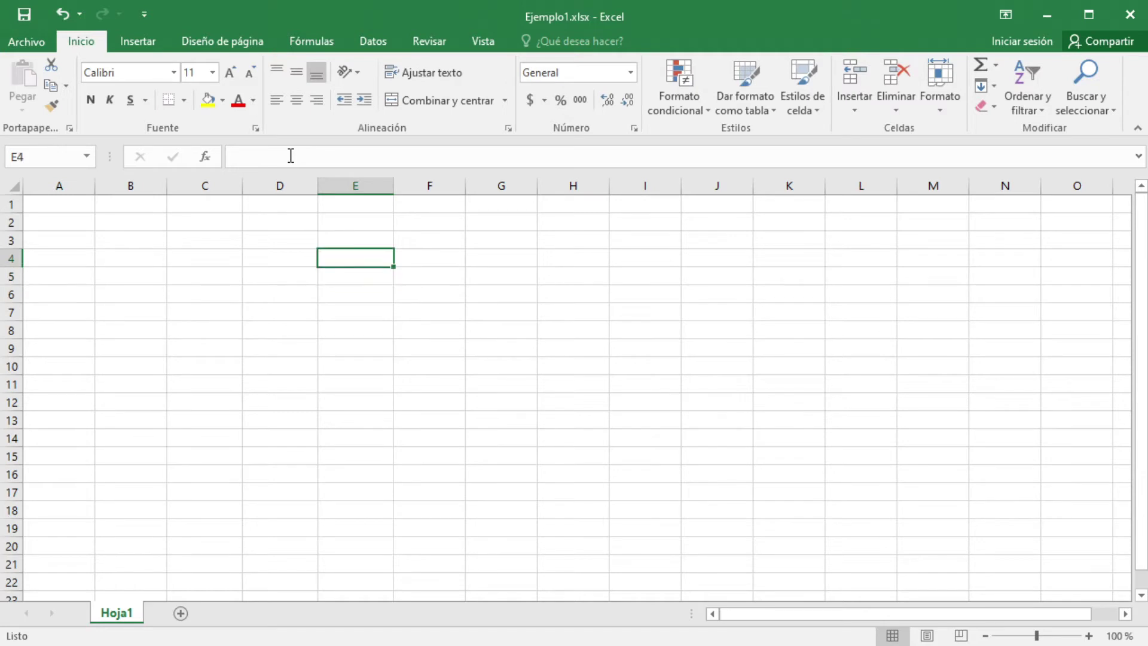
- Start entering =sdfsdsdf for cell E4 in the formula bar and cancel the entry
left_click(290, 156)
type("=sdfsdsdf")
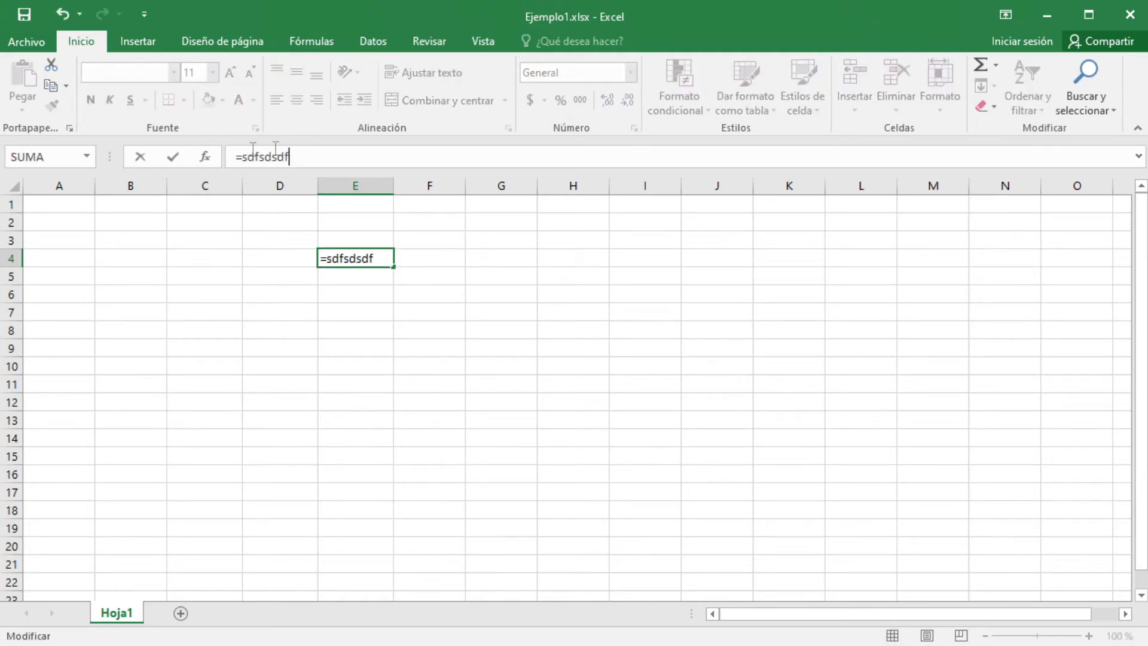
left_click(140, 156)
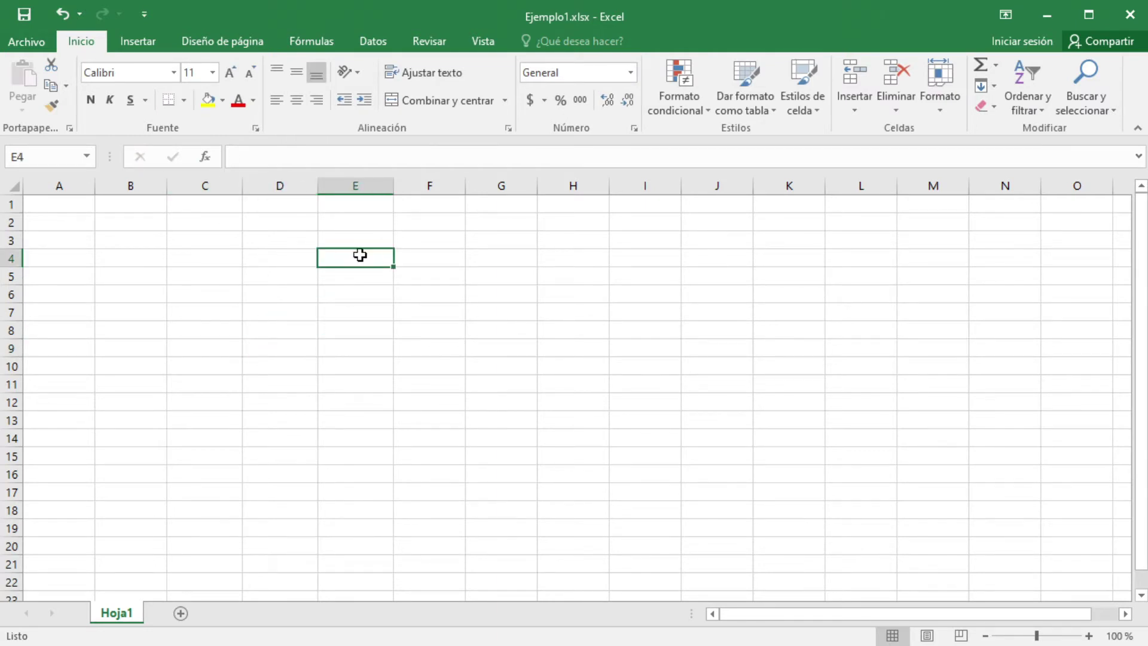
- Enter the text wdf in cell E4, and start entering asds in cell E3 but cancel it
type("wdf")
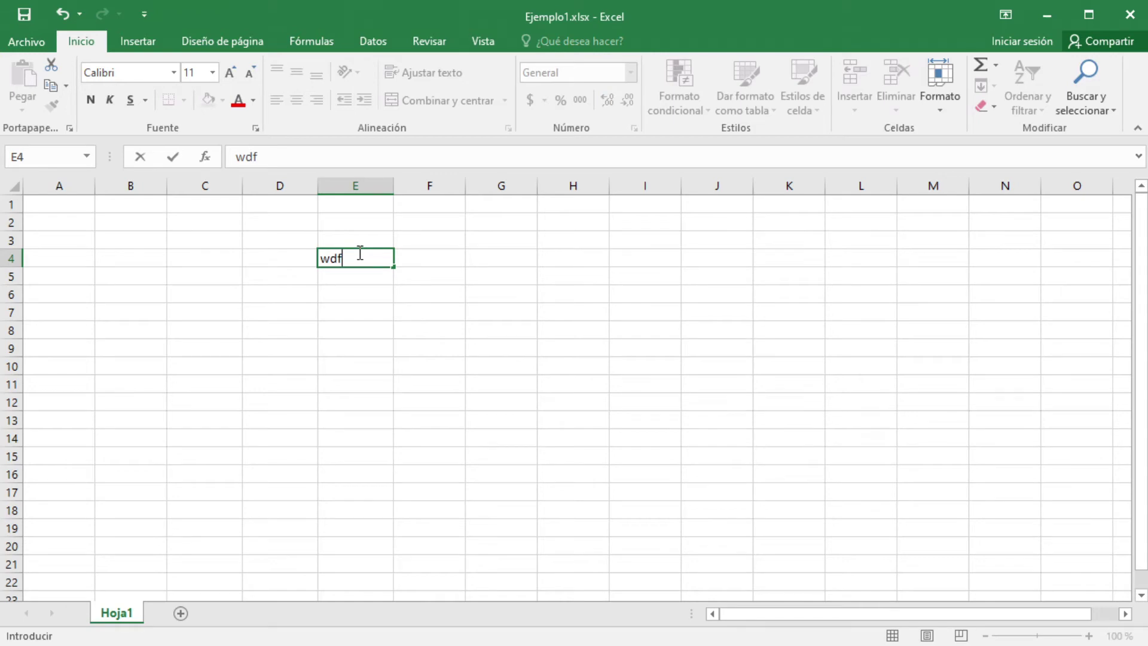
key("Return")
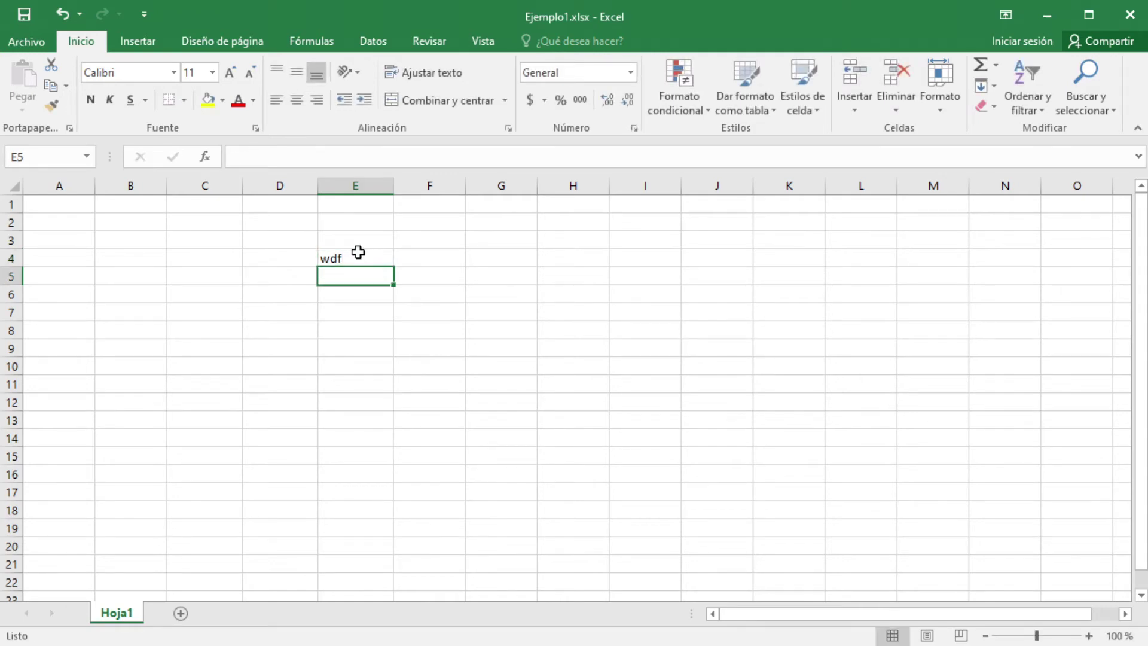
left_click(363, 245)
type("asds")
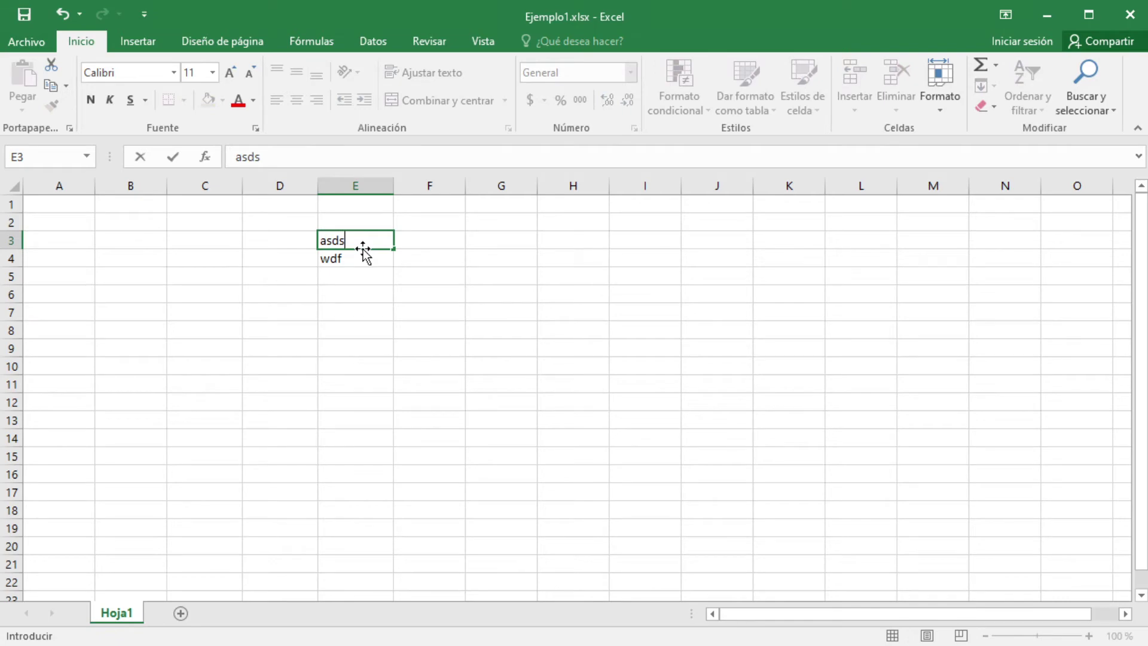
key("Escape")
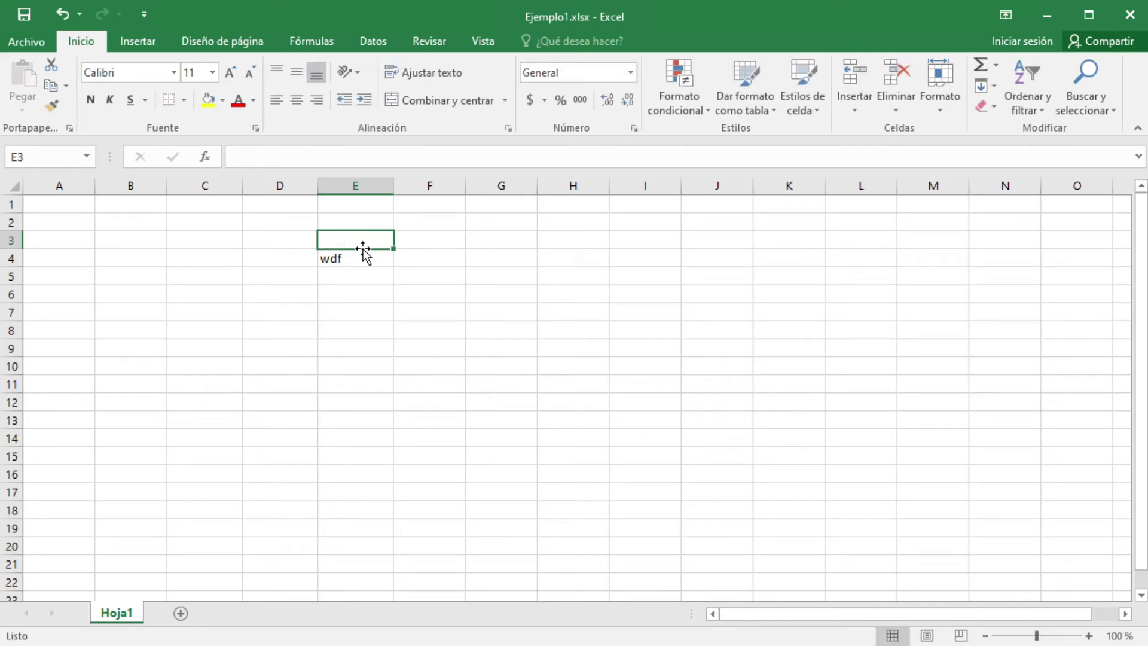
- Clear the text from cell E4
left_click(362, 257)
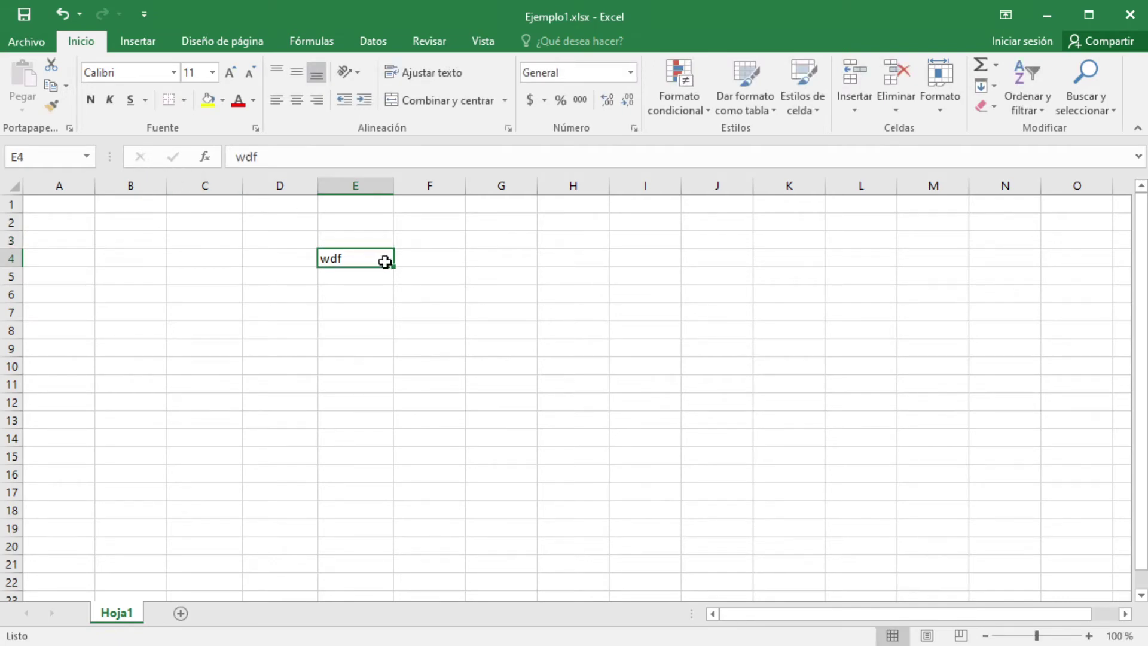
key("Delete")
- Select the whole of row 1, and move through its cells one by one from A1 to G1
left_click(64, 255)
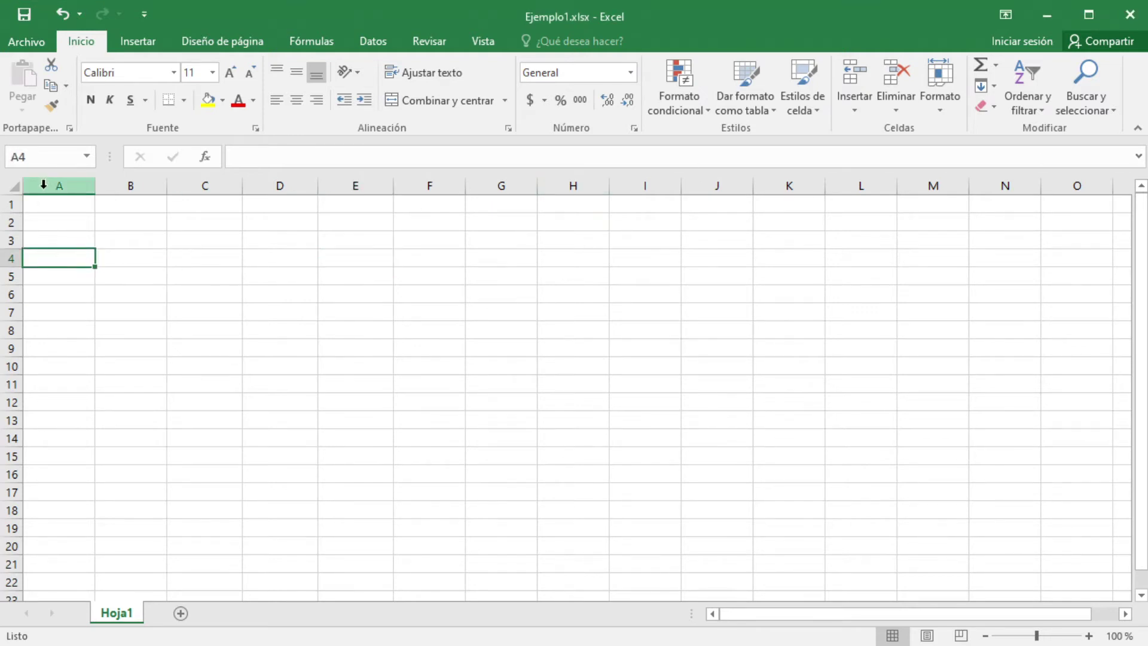
left_click(12, 204)
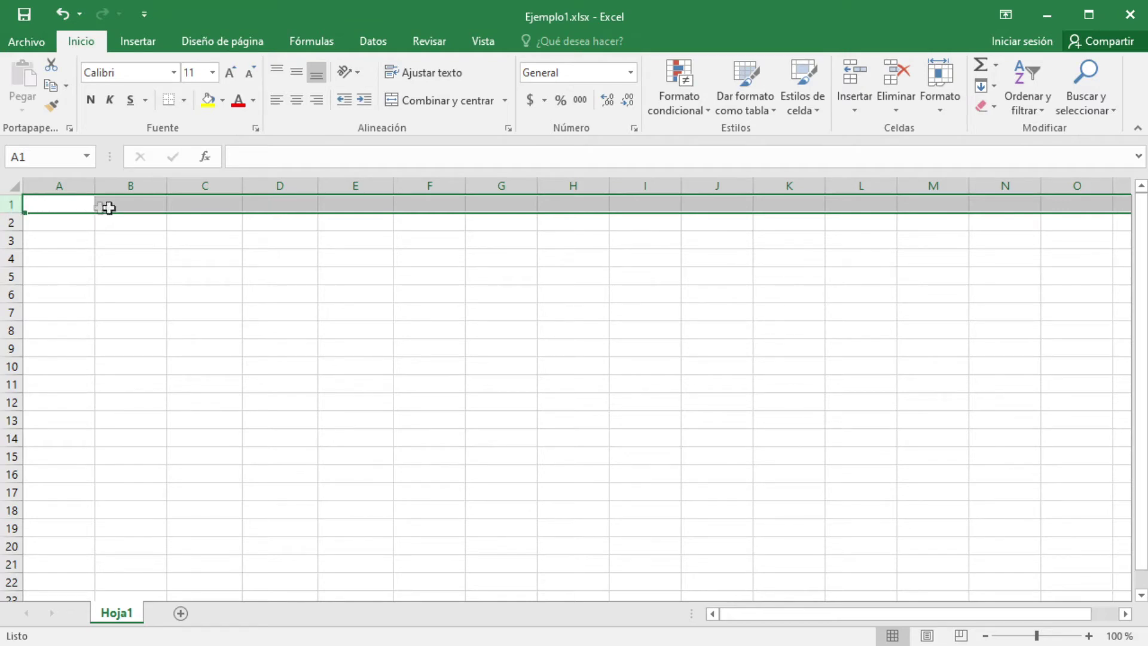
left_click(44, 209)
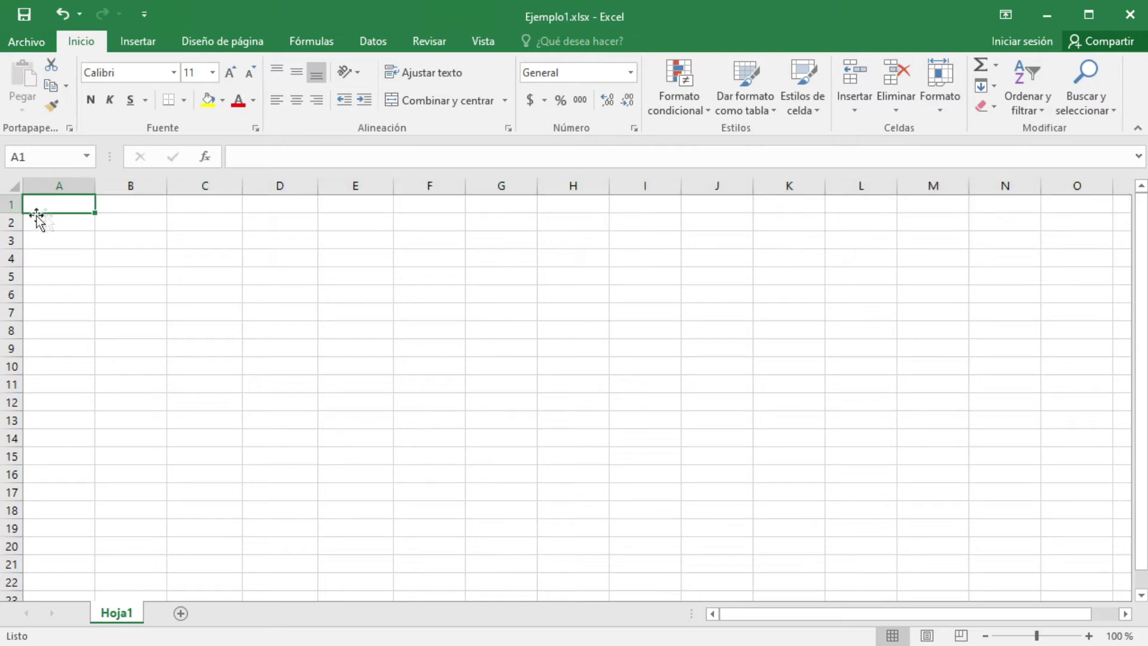
left_click(128, 209)
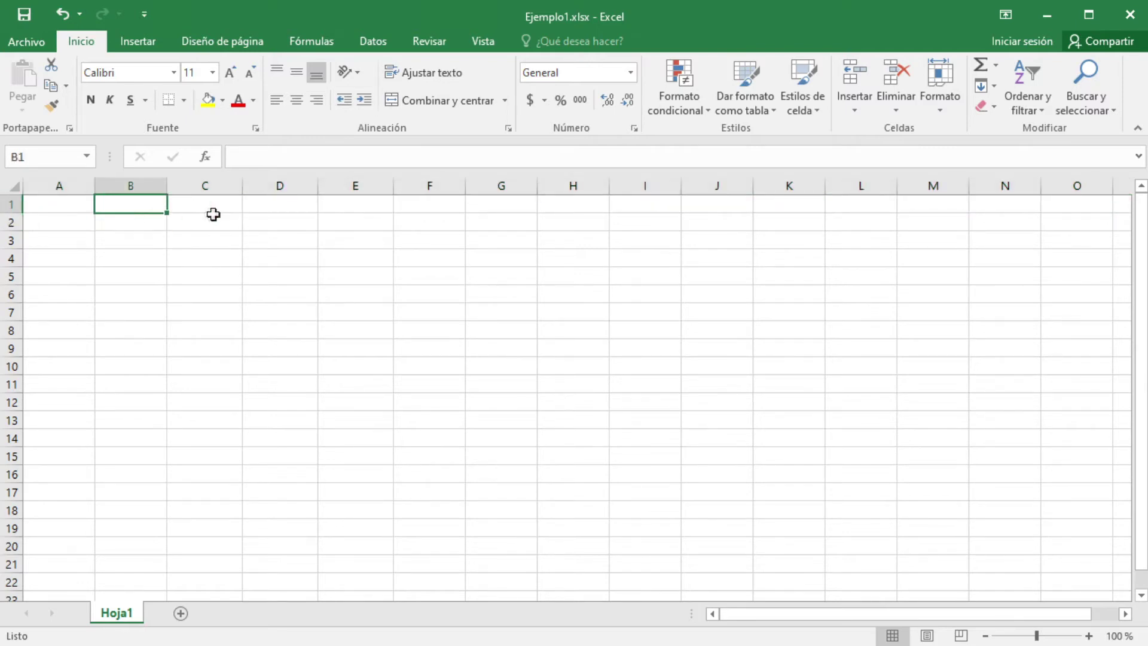
key("Right")
key("Right")
key("Right")
key("Right")
key("Right")
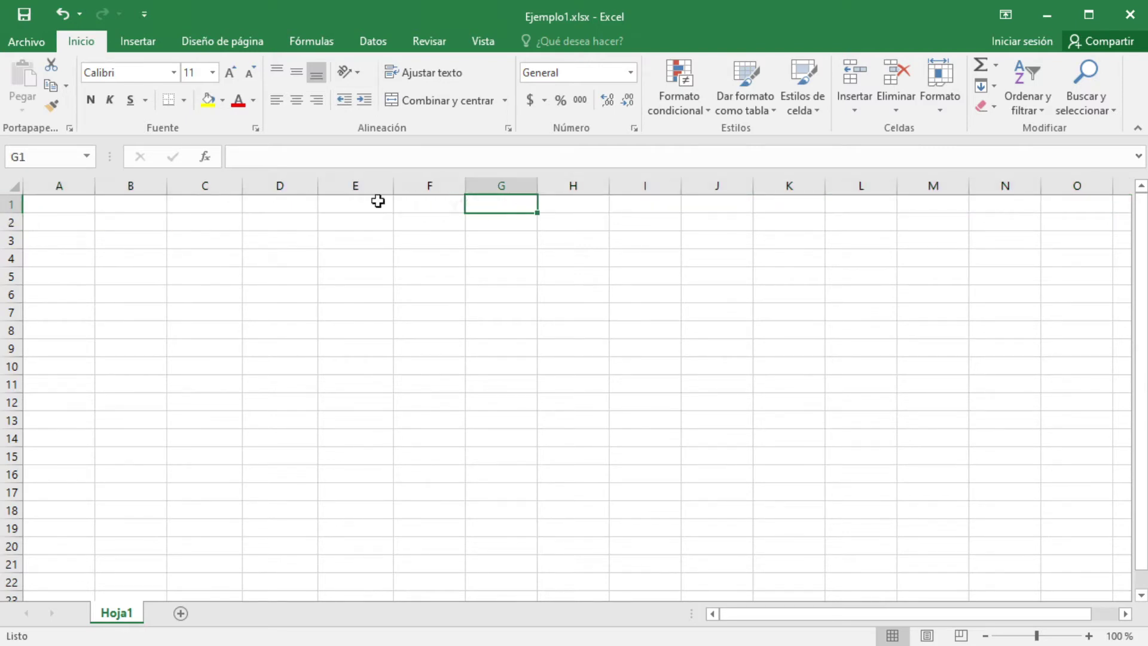
- Jump from cell A1 to the last column of the sheet, XFD, and select the whole of row 1
left_click(42, 205)
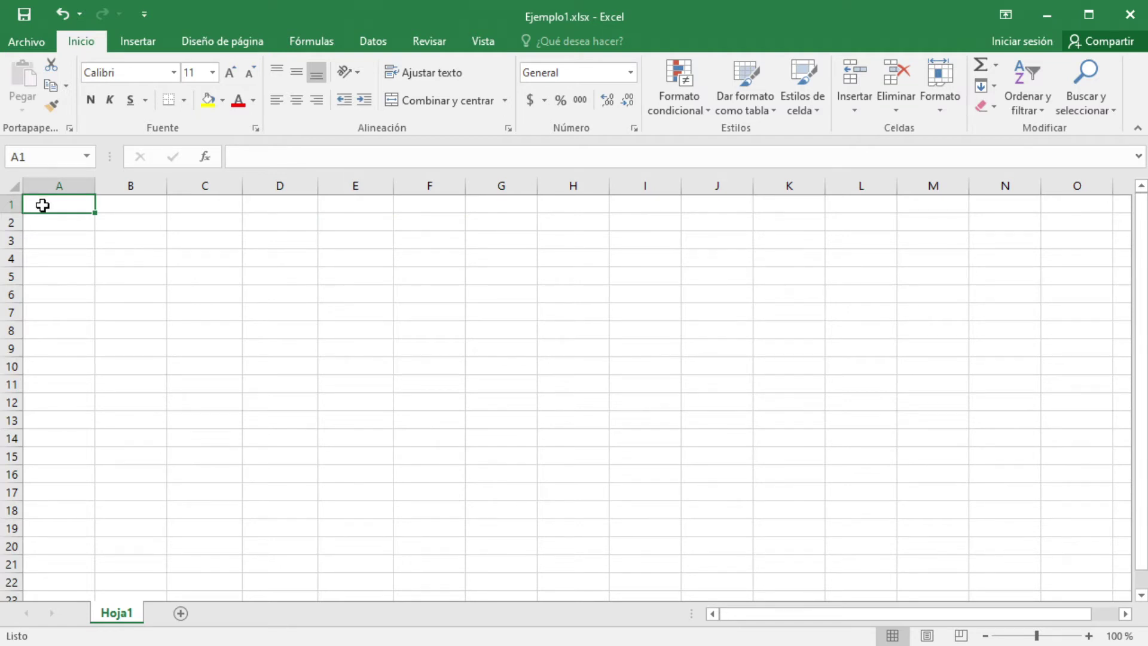
key("ctrl+Right")
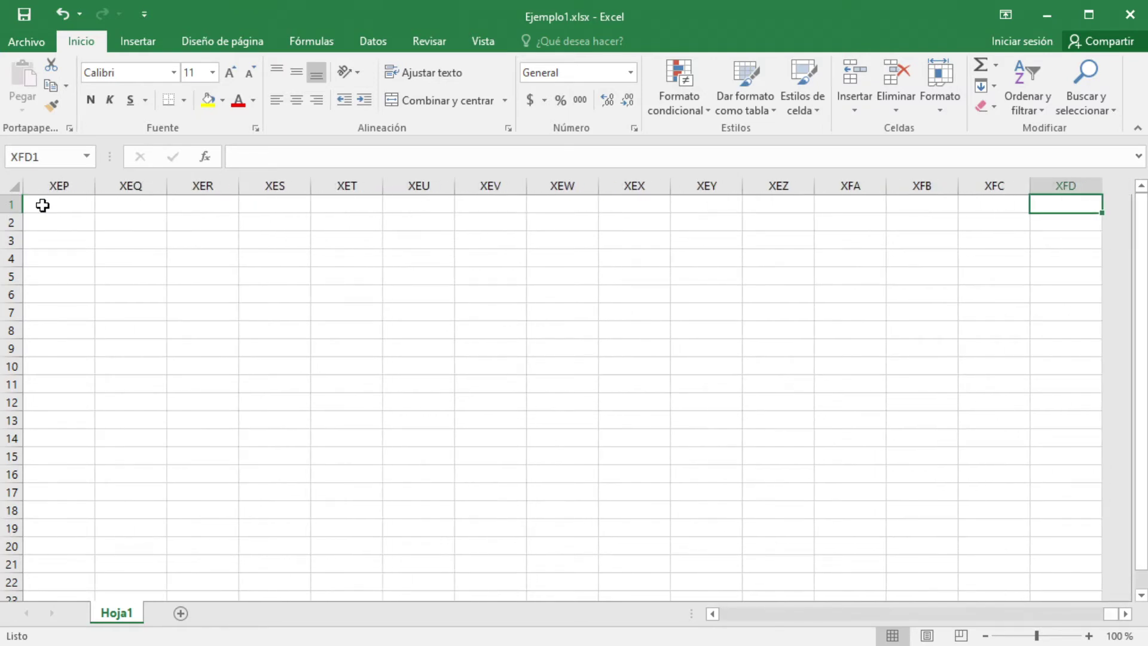
left_click(11, 205)
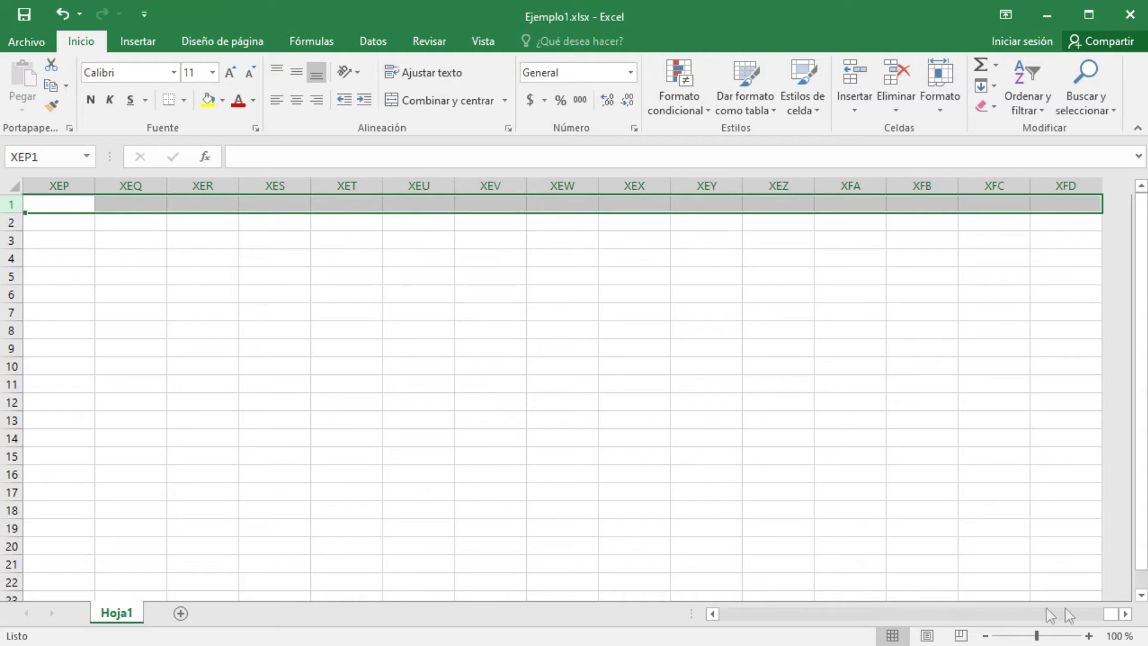
- Select cells XEQ5 and XEP1, and return to cell A1 at the start of the sheet
left_click(141, 276)
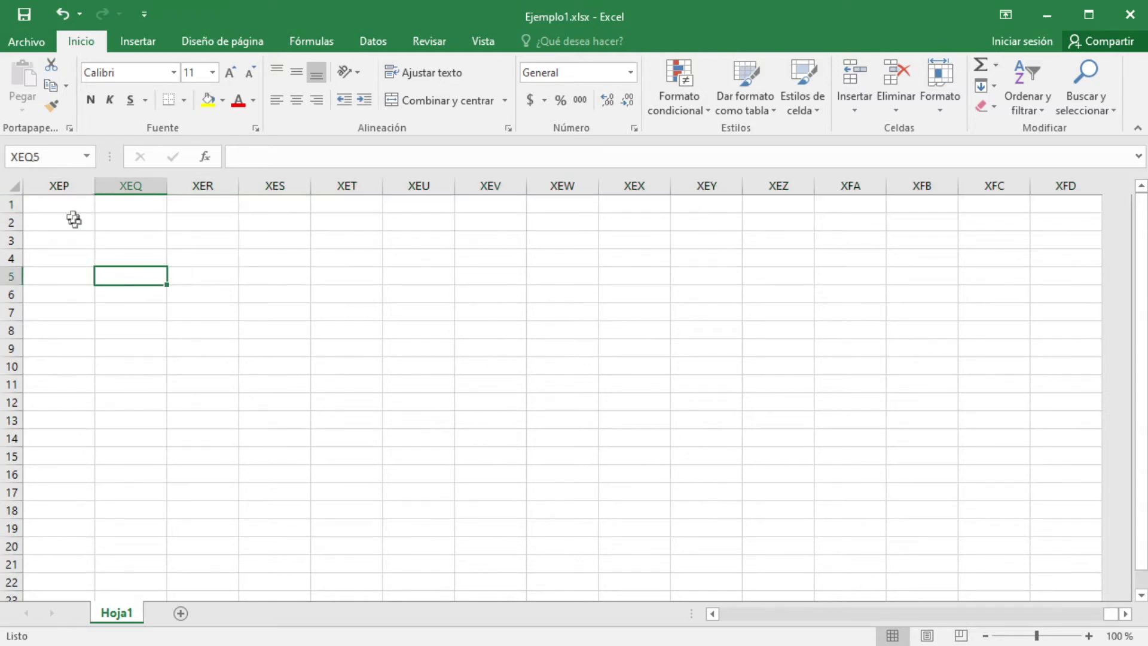
left_click(57, 209)
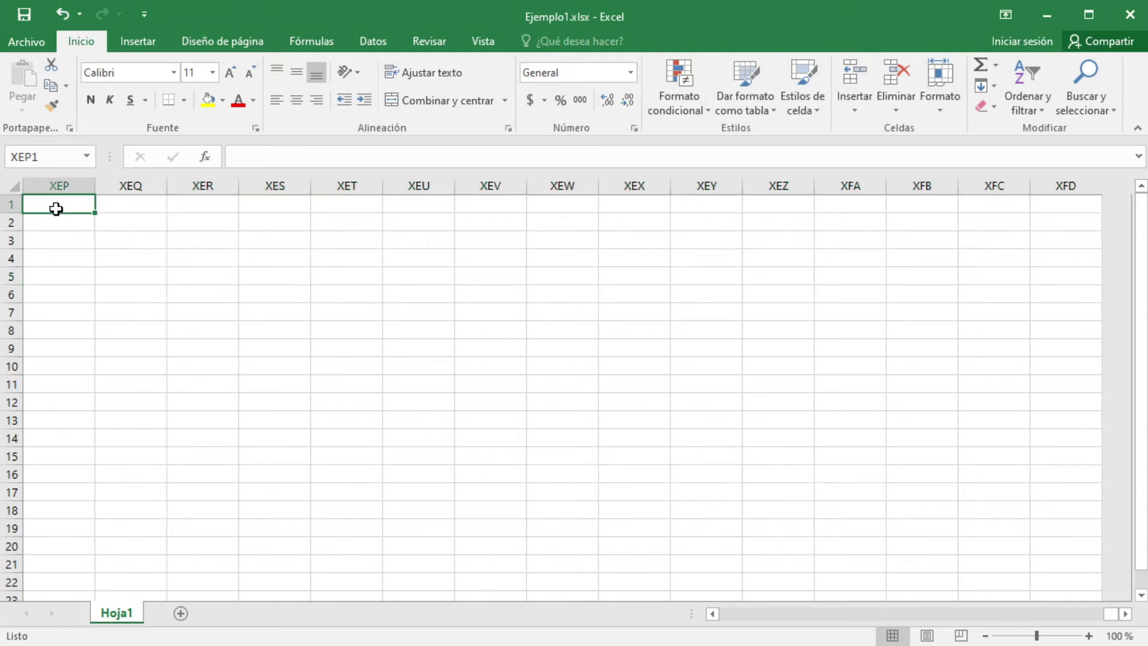
key("ctrl+Home")
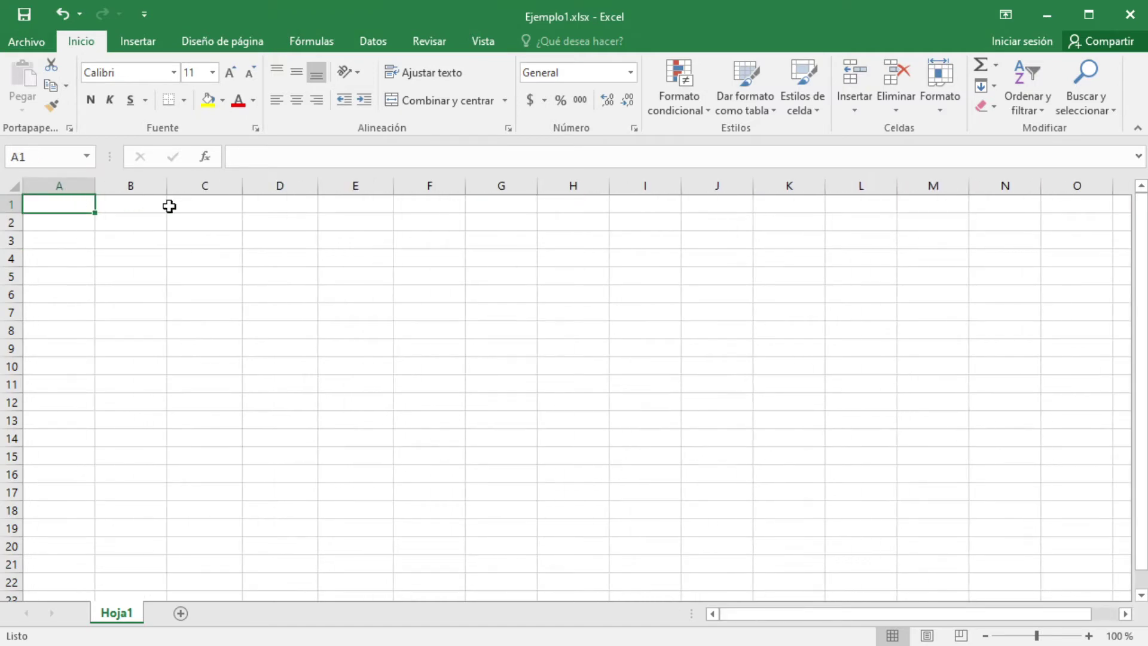
- Select columns A, B, C and D one at a time, and alternate the selection between columns A and B
left_click(165, 228)
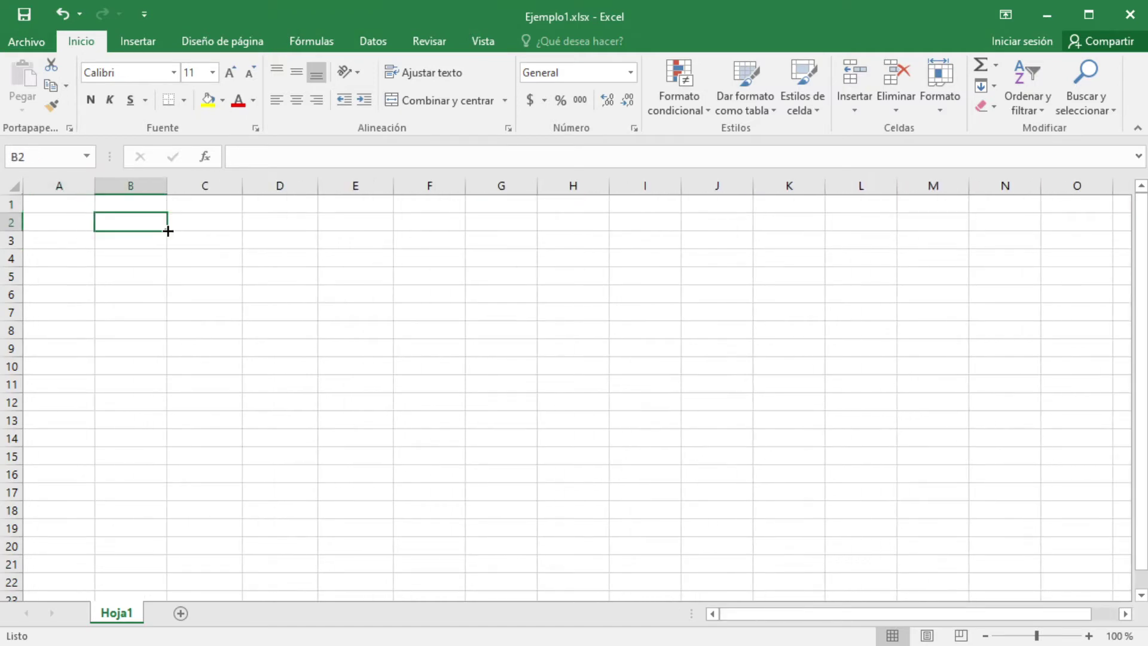
left_click(58, 181)
left_click(120, 185)
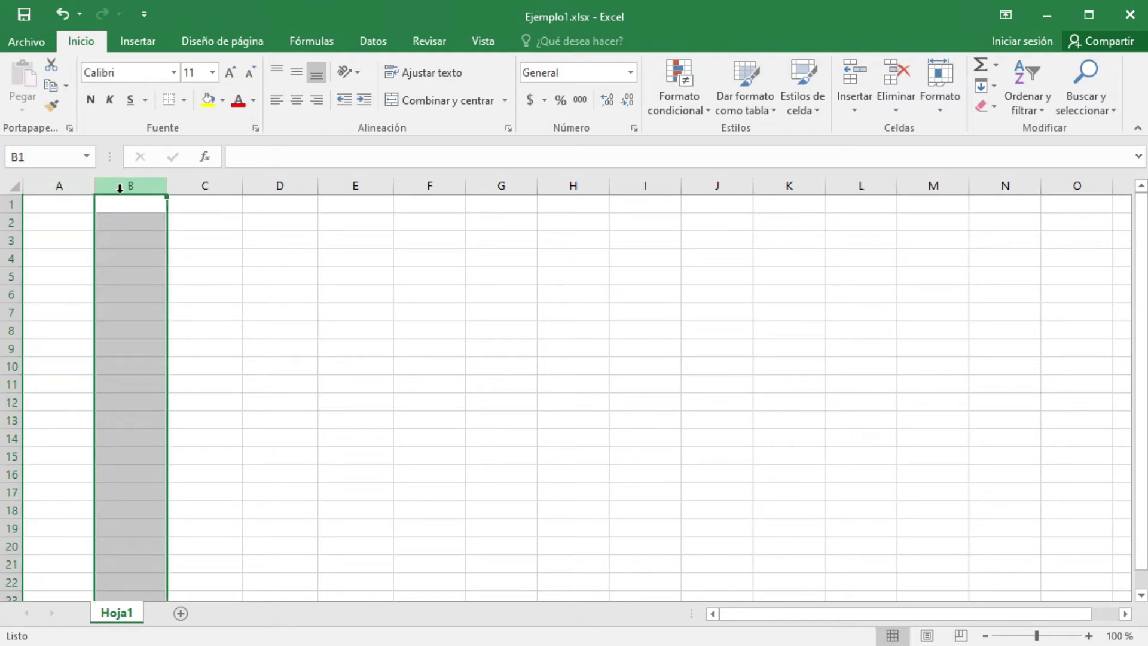
left_click(216, 188)
left_click(280, 186)
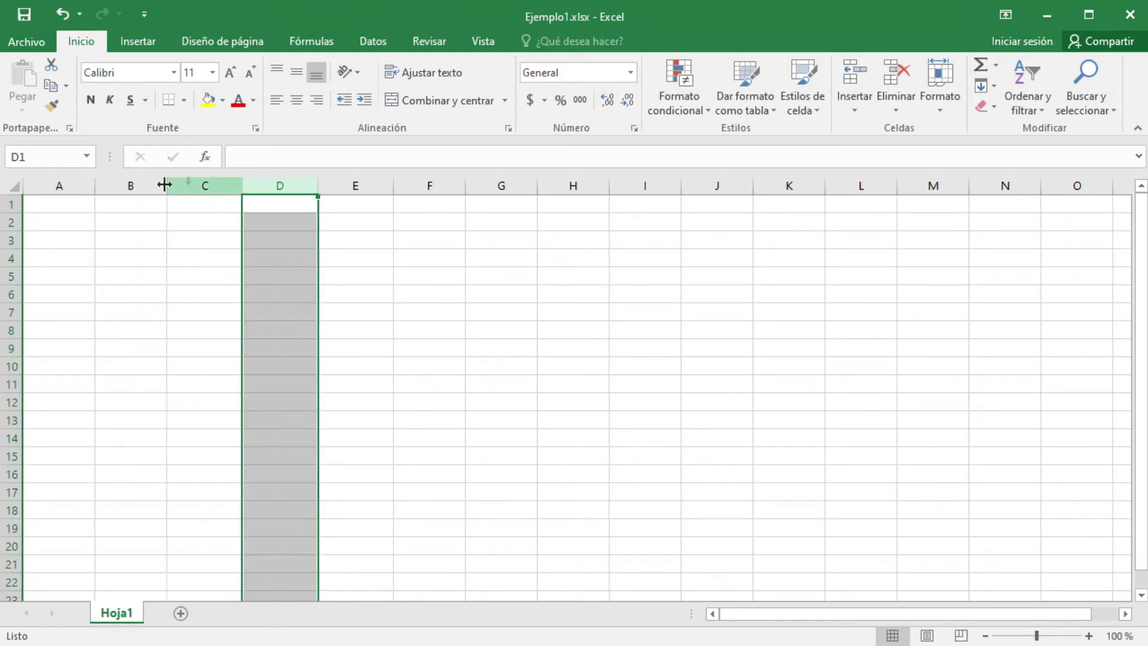
left_click(73, 183)
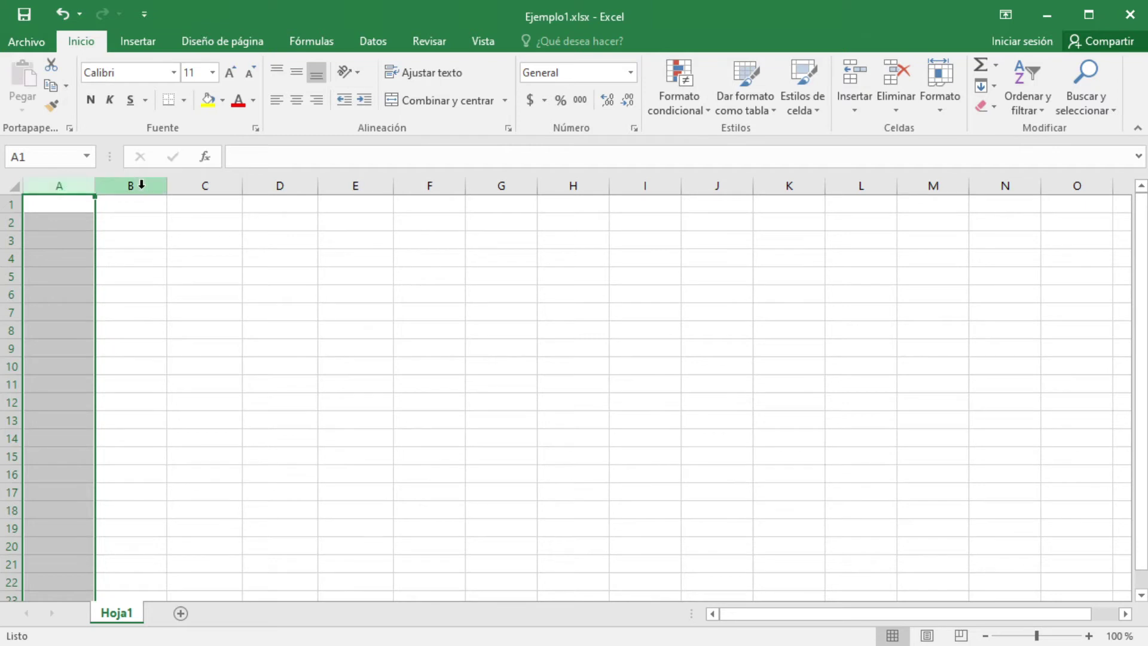
left_click(132, 185)
left_click(57, 187)
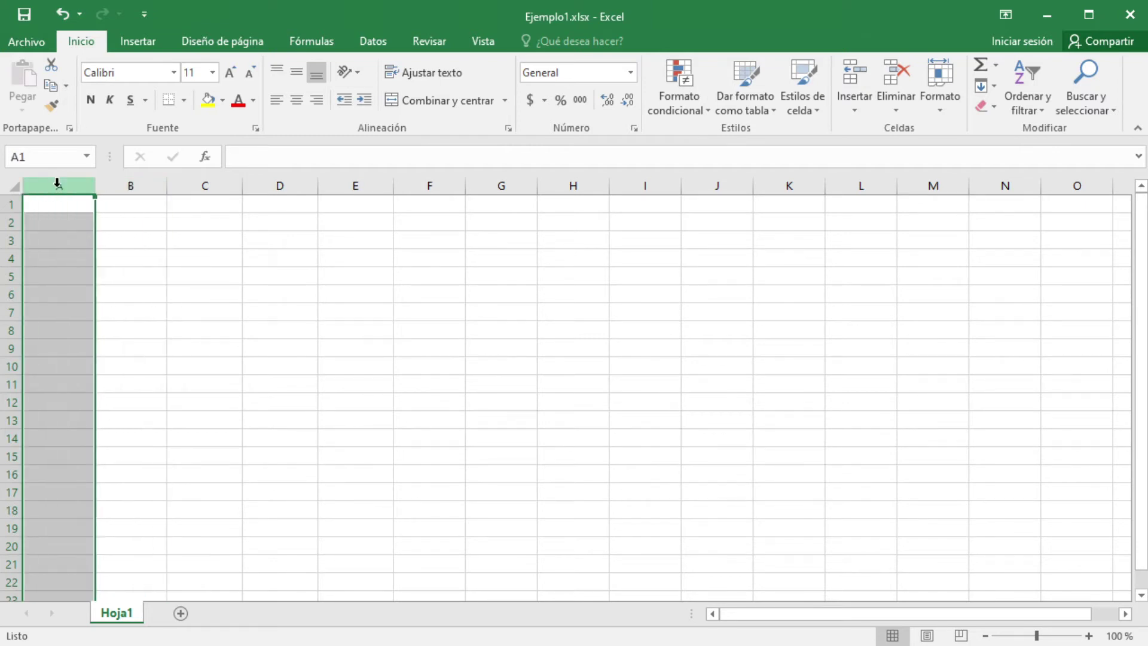
left_click(129, 187)
- Try twice to go to a column by entering only c in the Name Box, and erase the reference shown there
left_click(44, 156)
type("c")
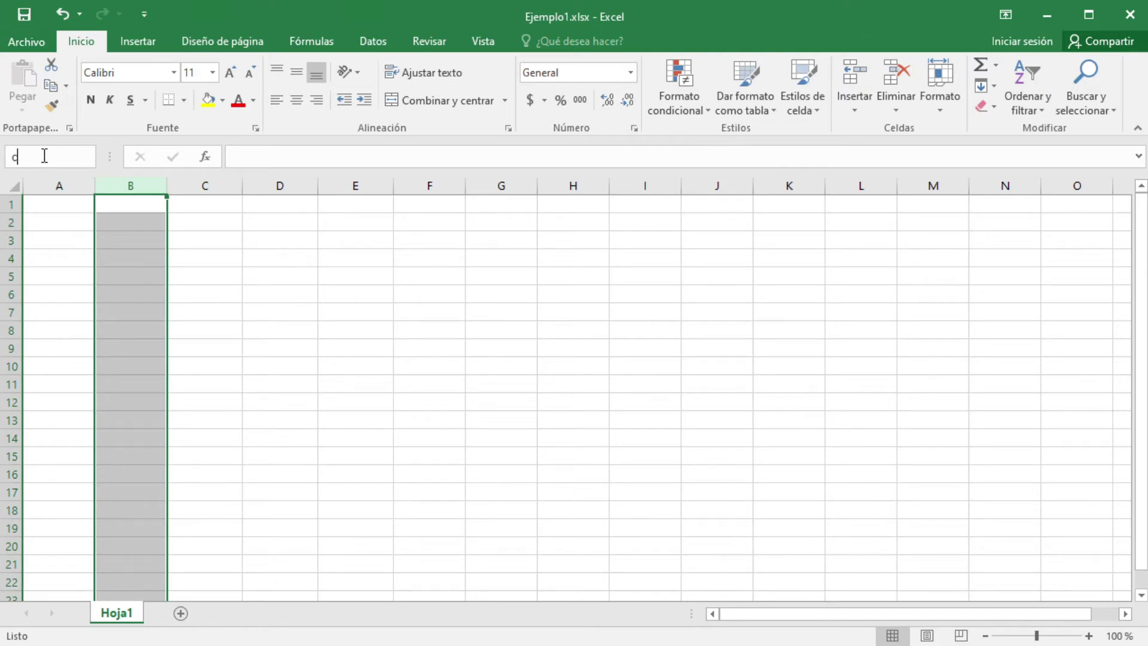
key("Return")
left_click(44, 154)
type("c")
key("Return")
left_click(44, 154)
key("BackSpace")
- Select the whole of row 2, its first cell A2, and the whole of column B
left_click(11, 222)
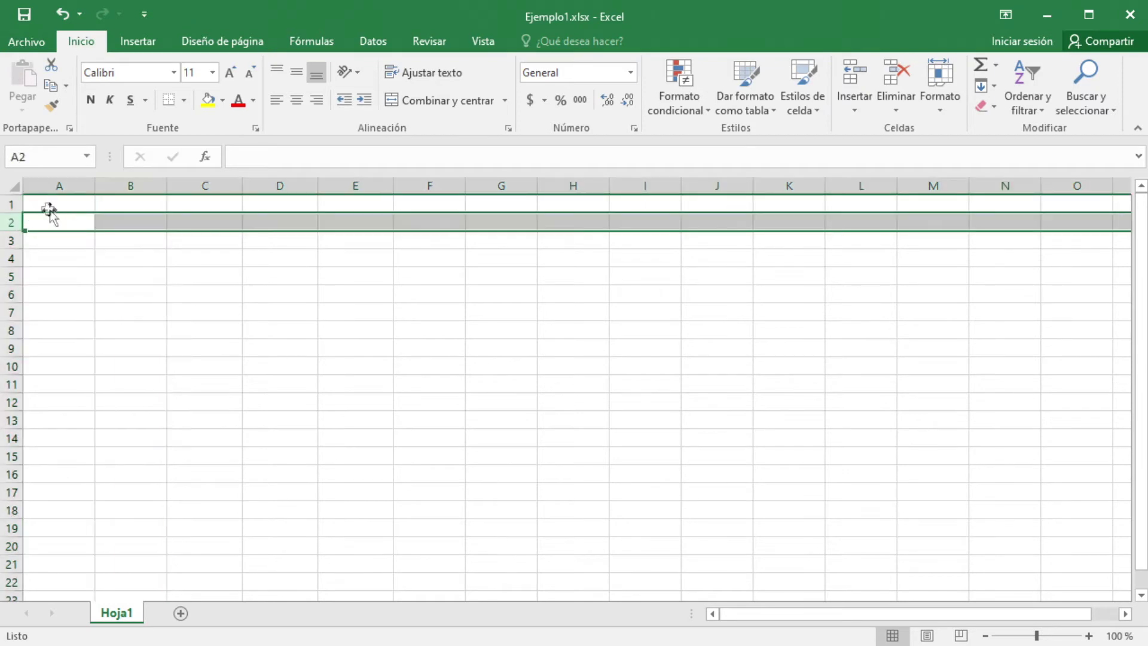
left_click(51, 220)
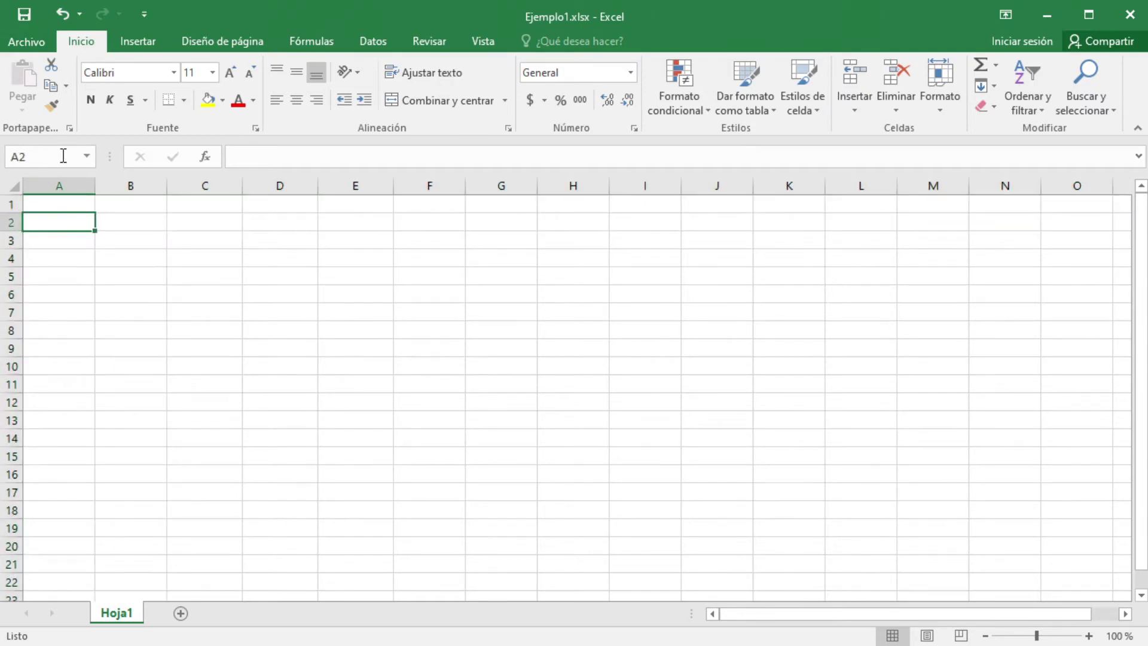
left_click(113, 184)
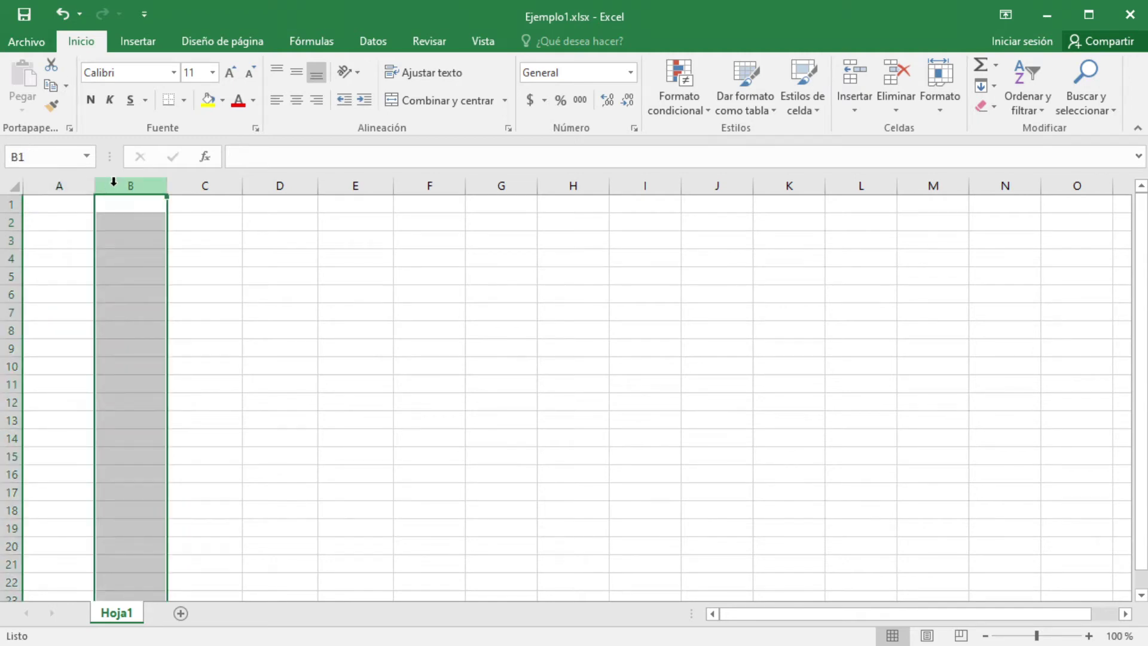
- Select cells A3 and A1, the whole of column C, the whole of row 2, and cell D5
left_click(55, 246)
left_click(76, 209)
left_click(206, 187)
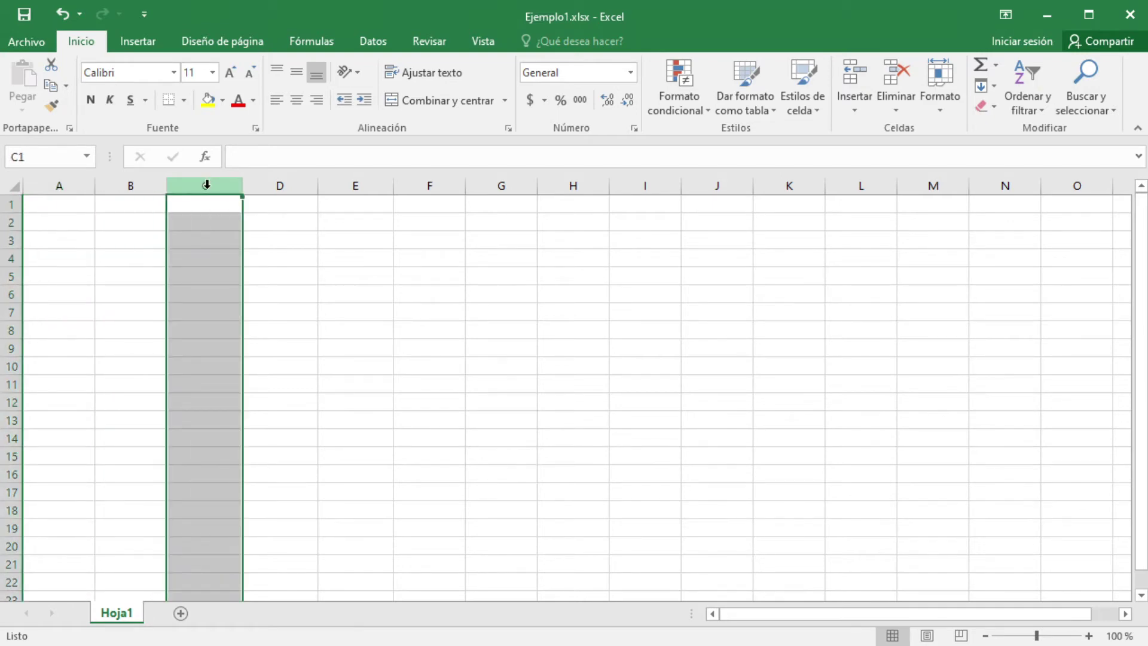
left_click(9, 223)
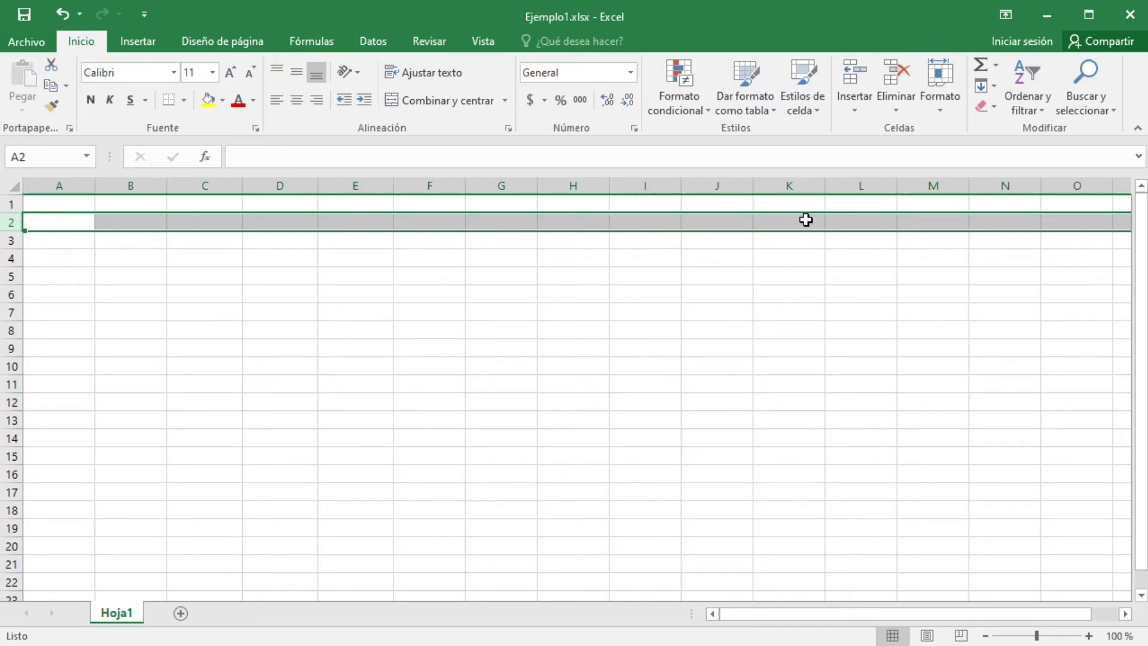
left_click(261, 281)
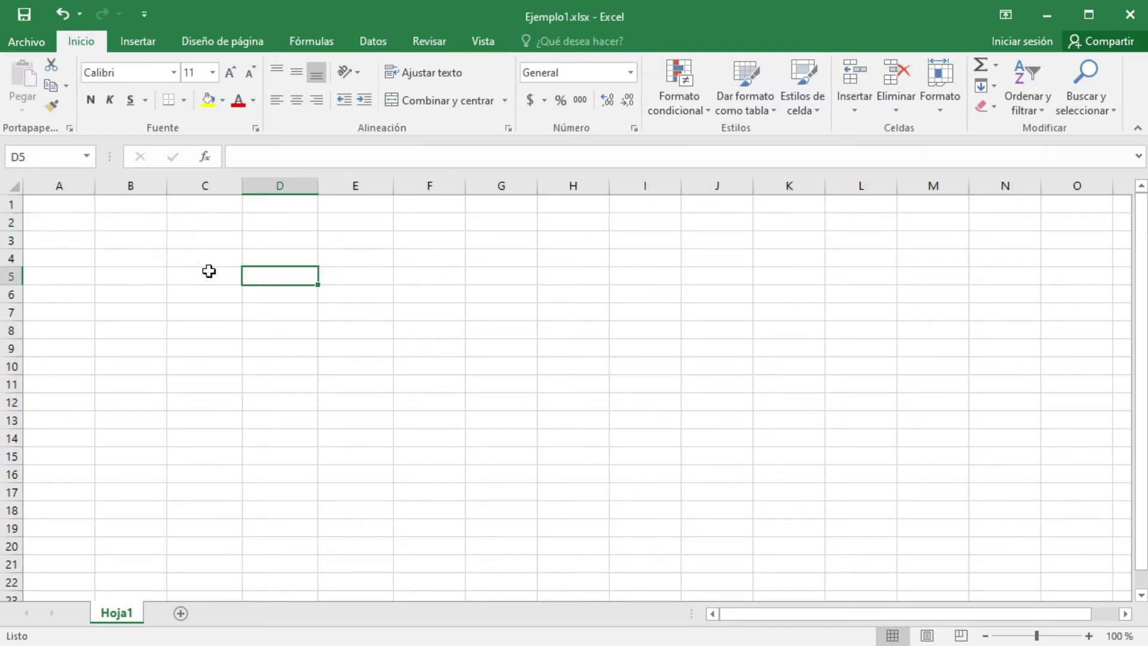
- Alternate the selection between columns A and B, selecting row 1 in between, and end on column B
left_click(68, 185)
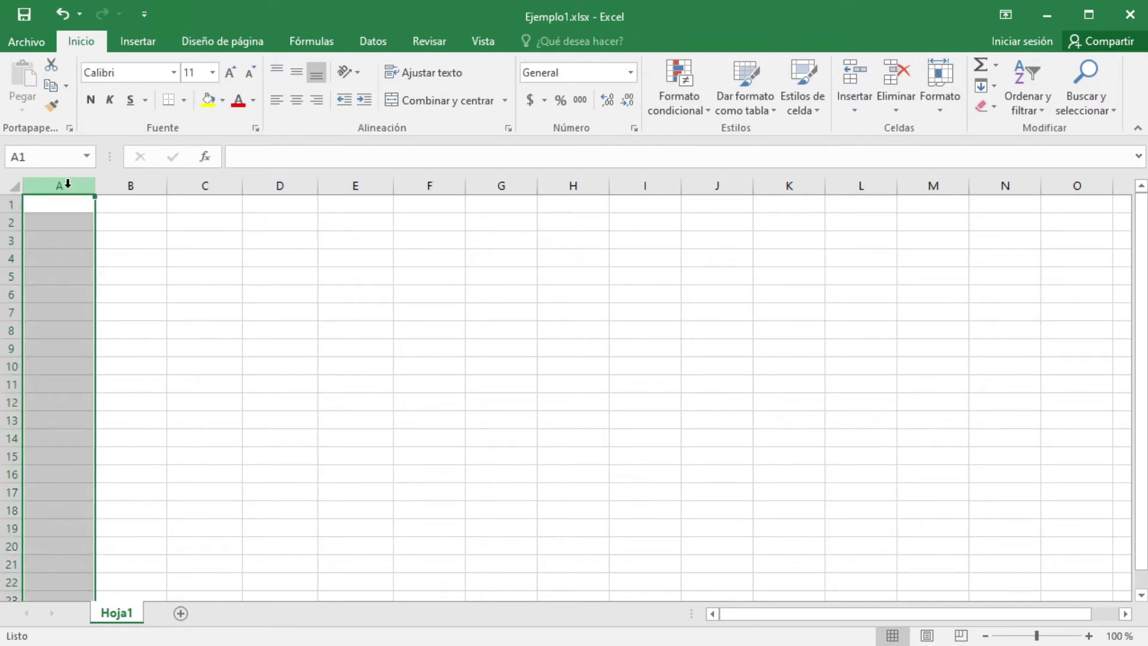
left_click(130, 183)
left_click(52, 185)
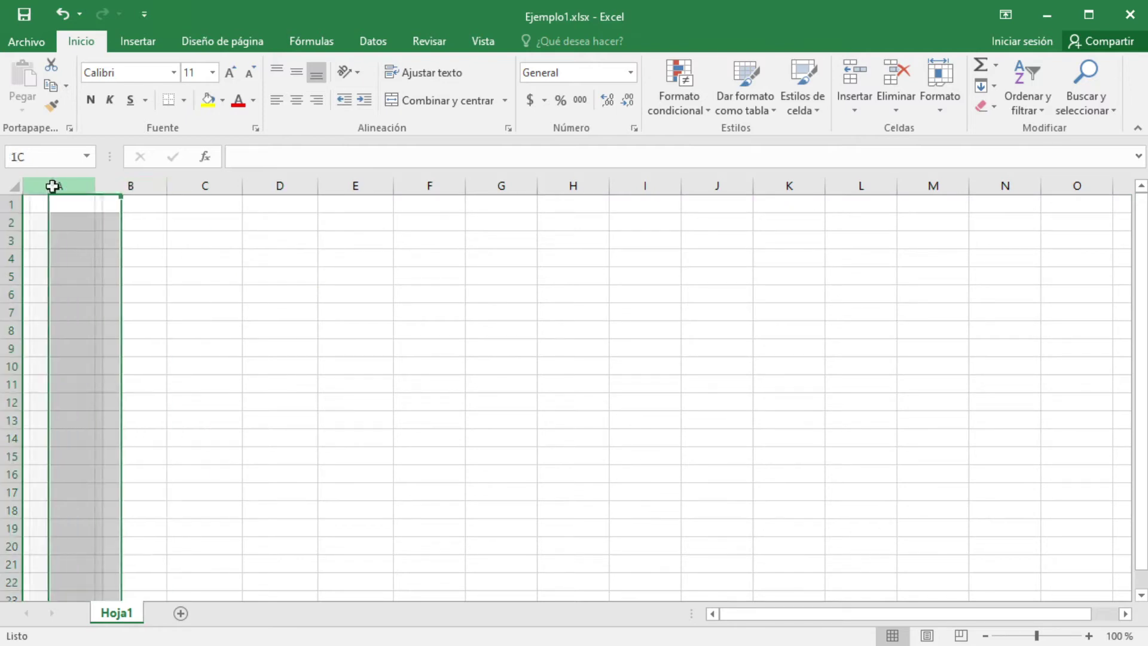
left_click(10, 205)
left_click(62, 184)
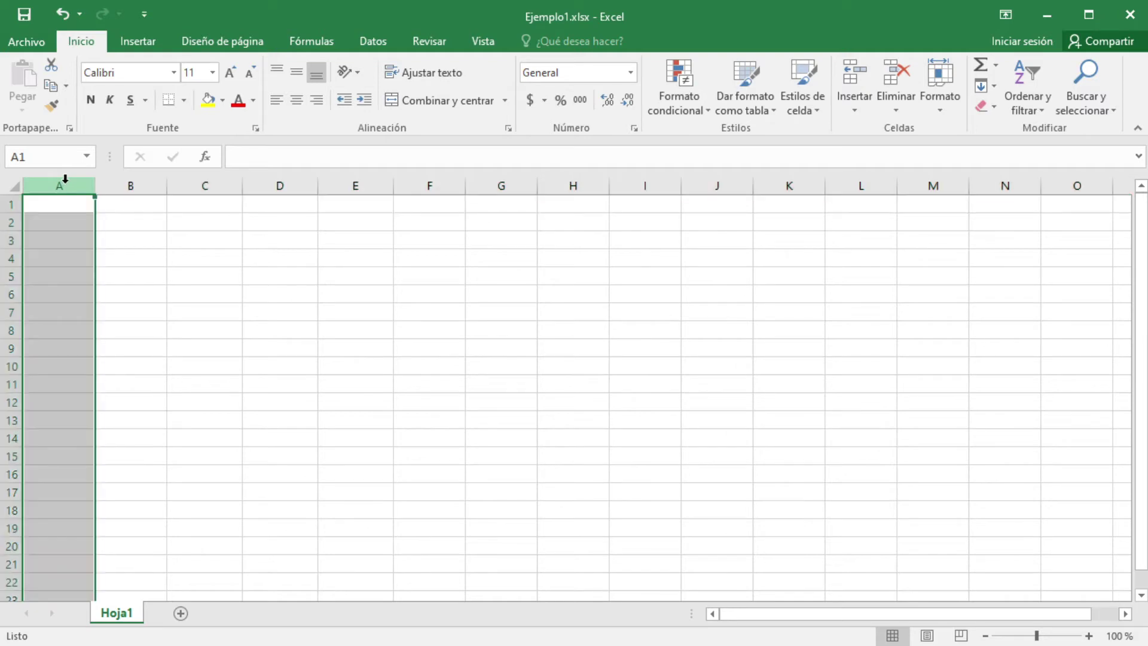
left_click(123, 185)
- Select cell D4, and hide and show the row and column headings of the sheet twice
left_click(481, 42)
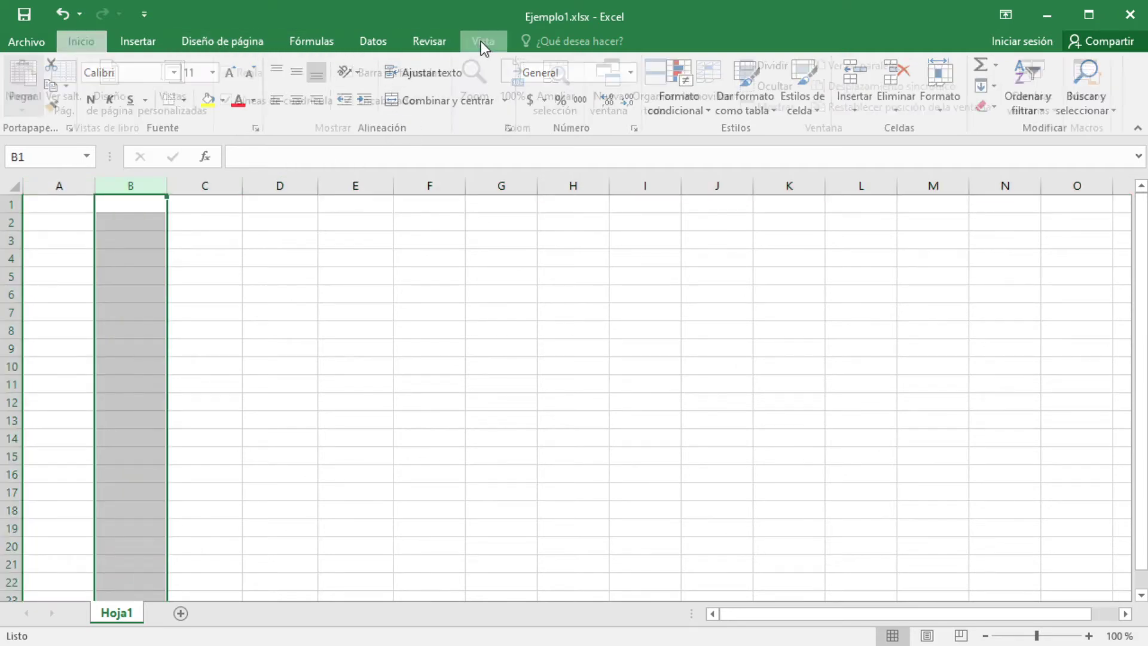
left_click(248, 256)
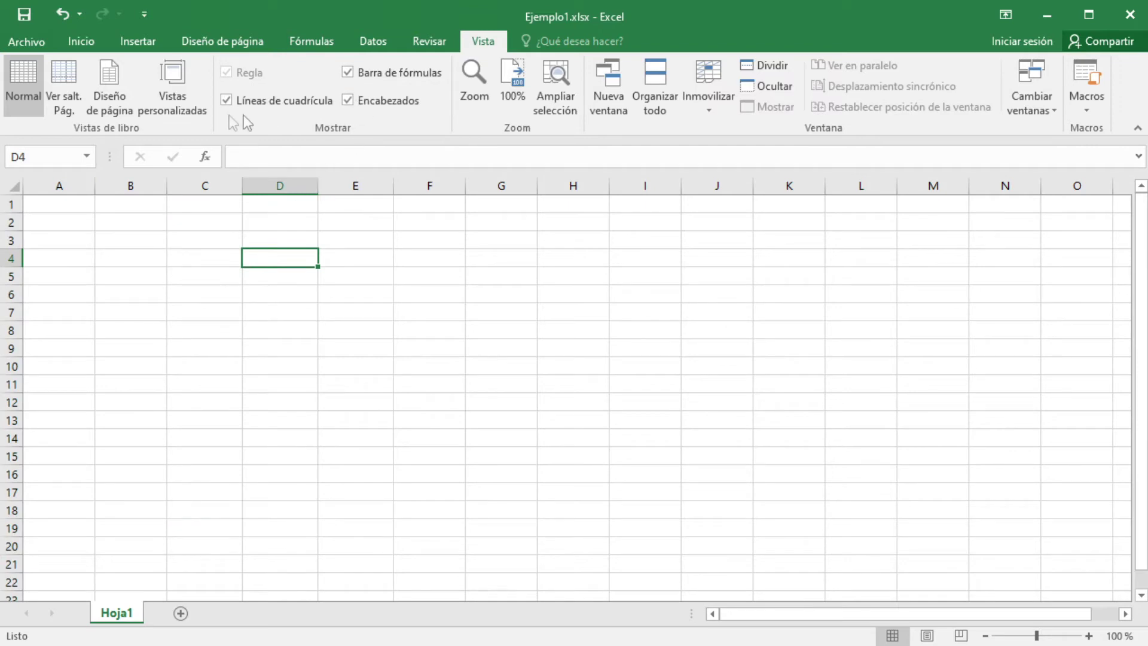
left_click(348, 101)
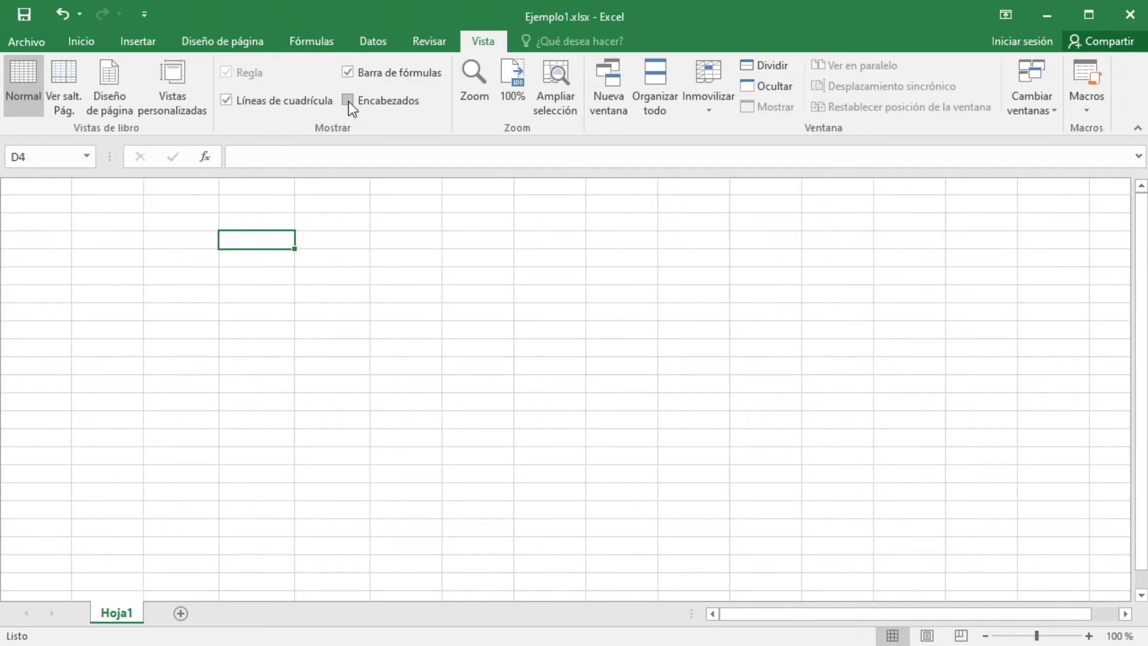
left_click(348, 100)
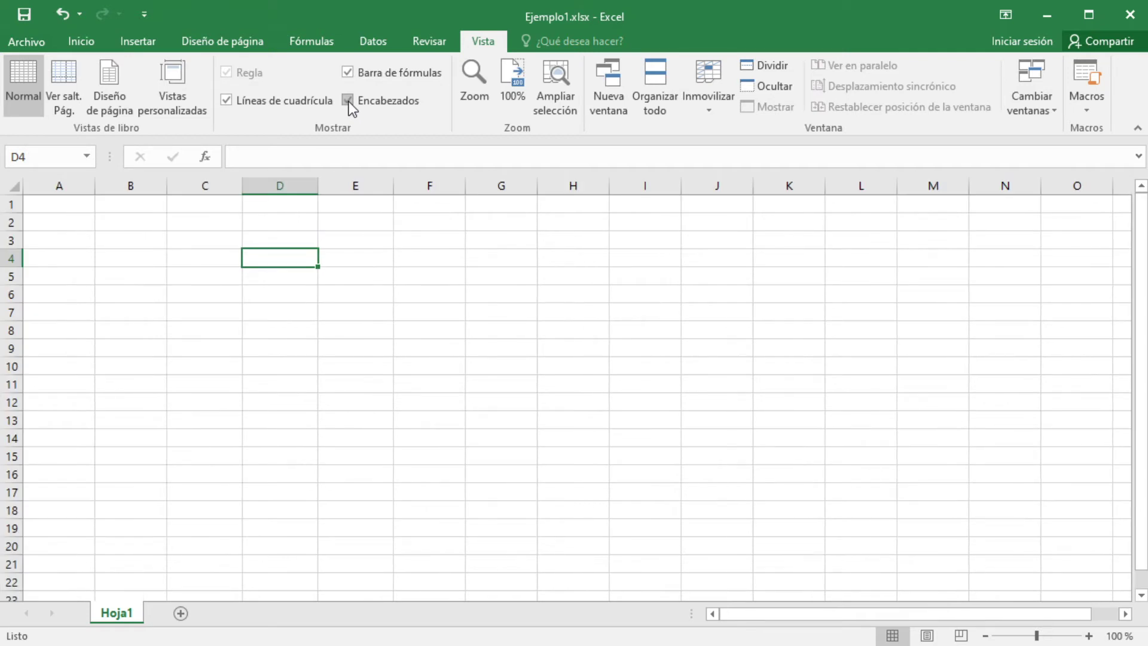
left_click(348, 100)
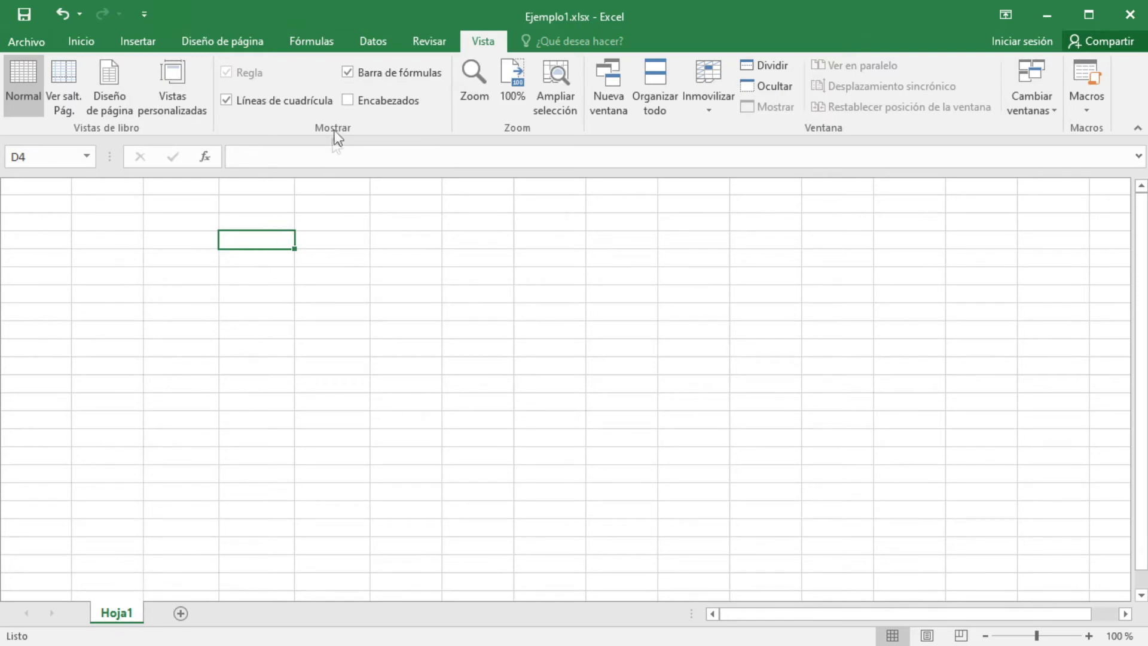
left_click(347, 100)
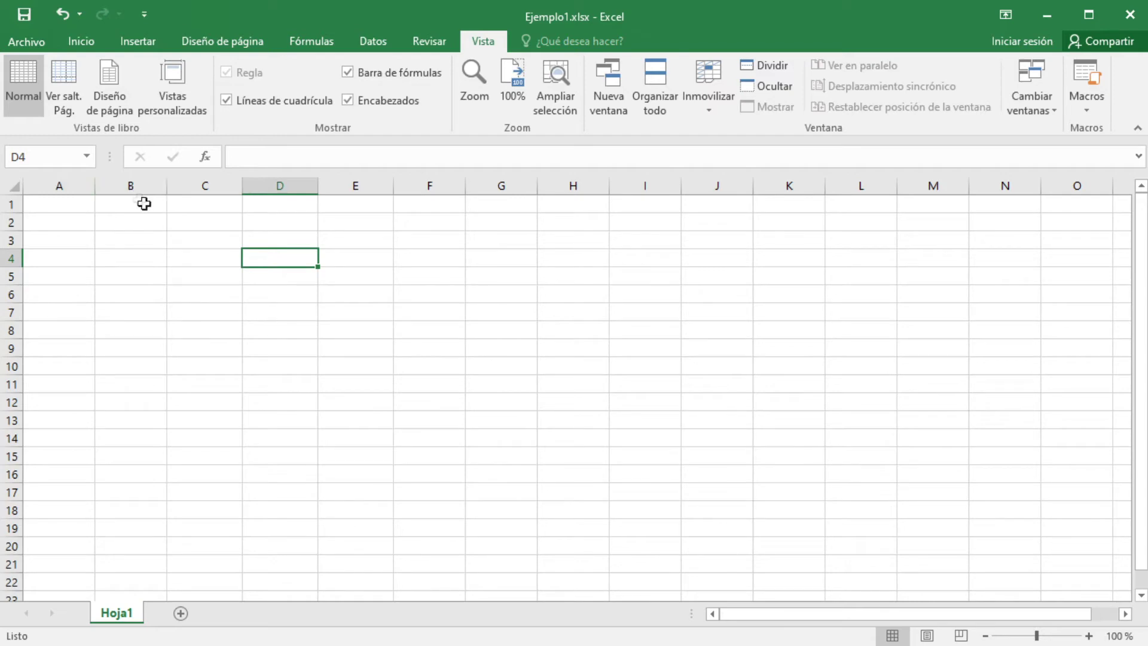
- Select whole columns B and A, row 2, and columns B and C, one at a time
left_click(146, 186)
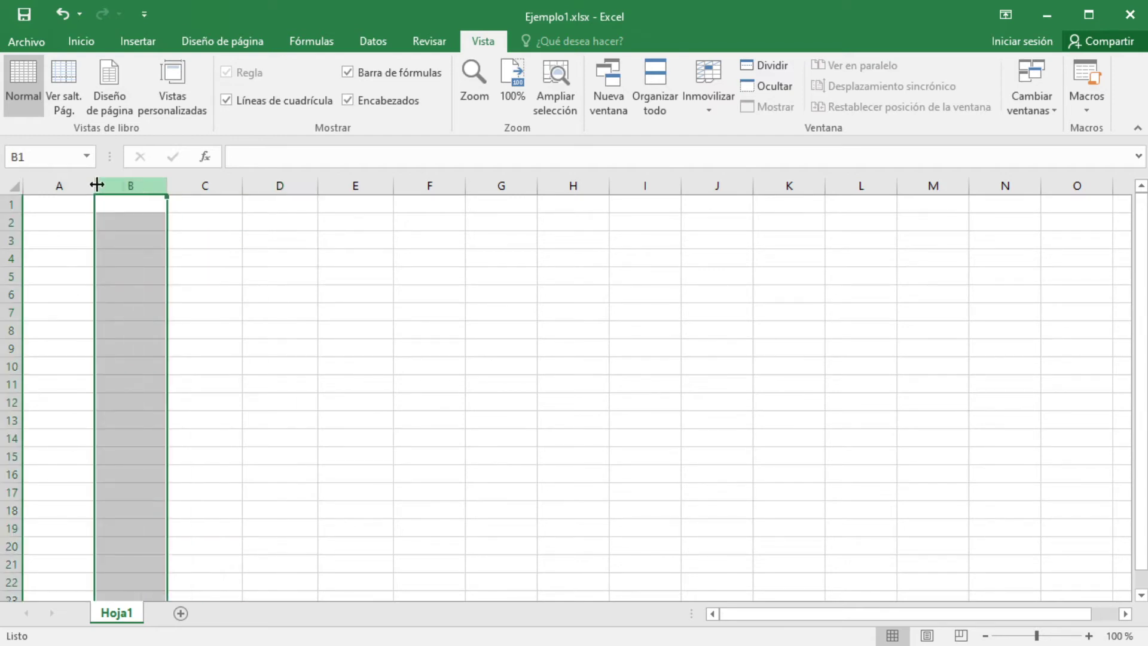
left_click(64, 186)
left_click(11, 219)
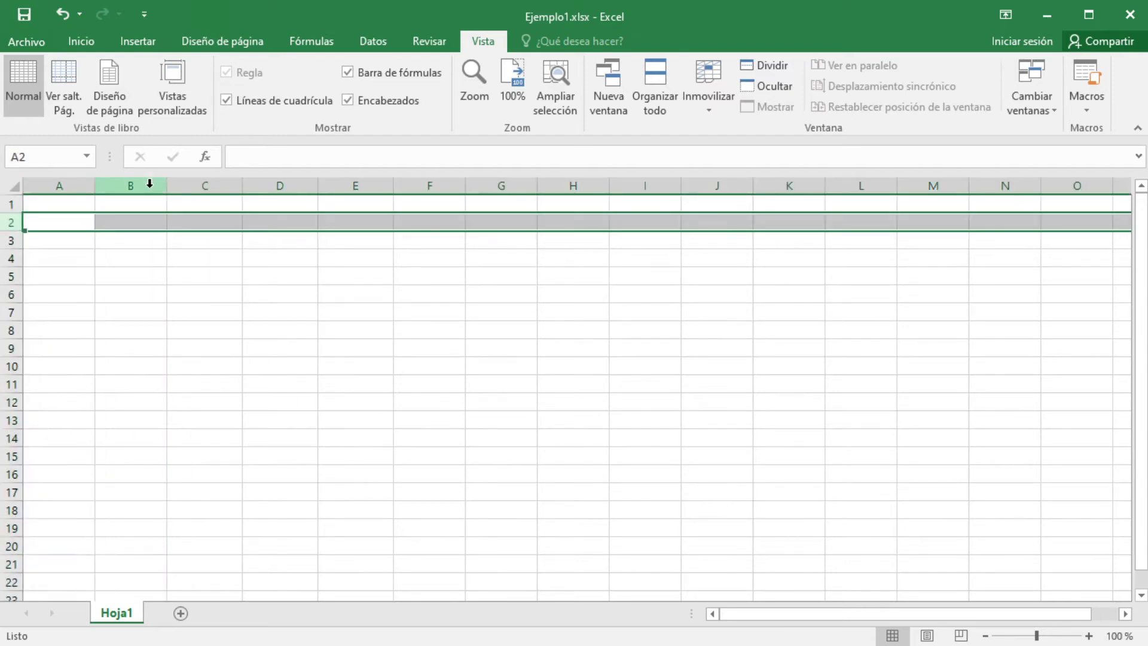
left_click(150, 186)
left_click(202, 183)
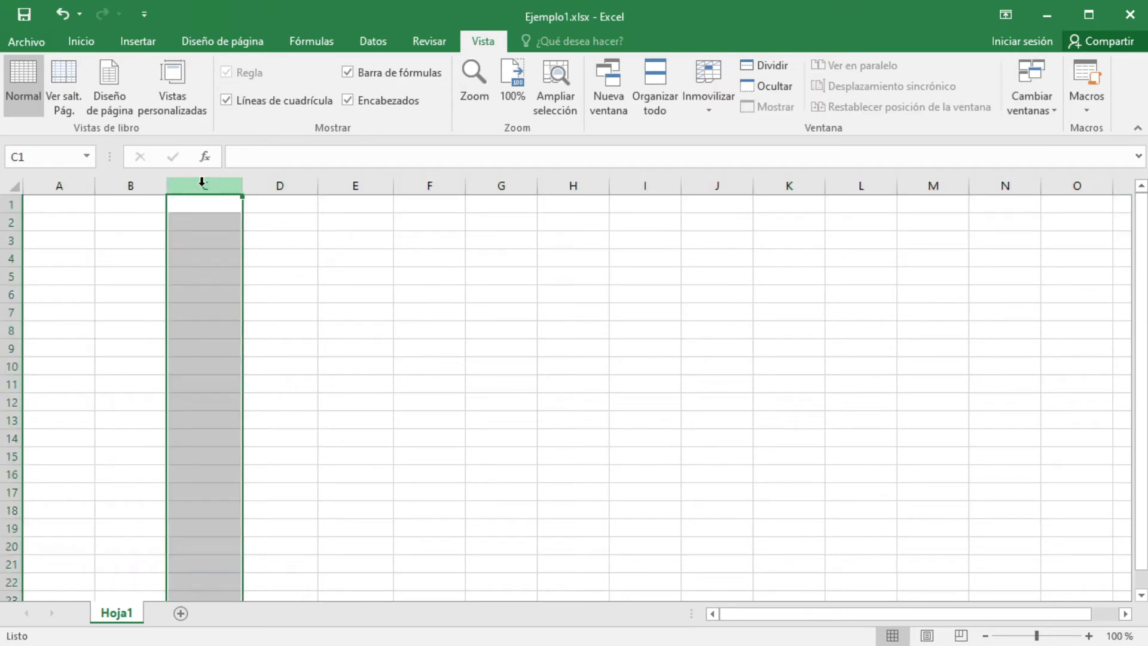
- Select row 3, column B, row 3 again, and columns C and D, one at a time
left_click(12, 239)
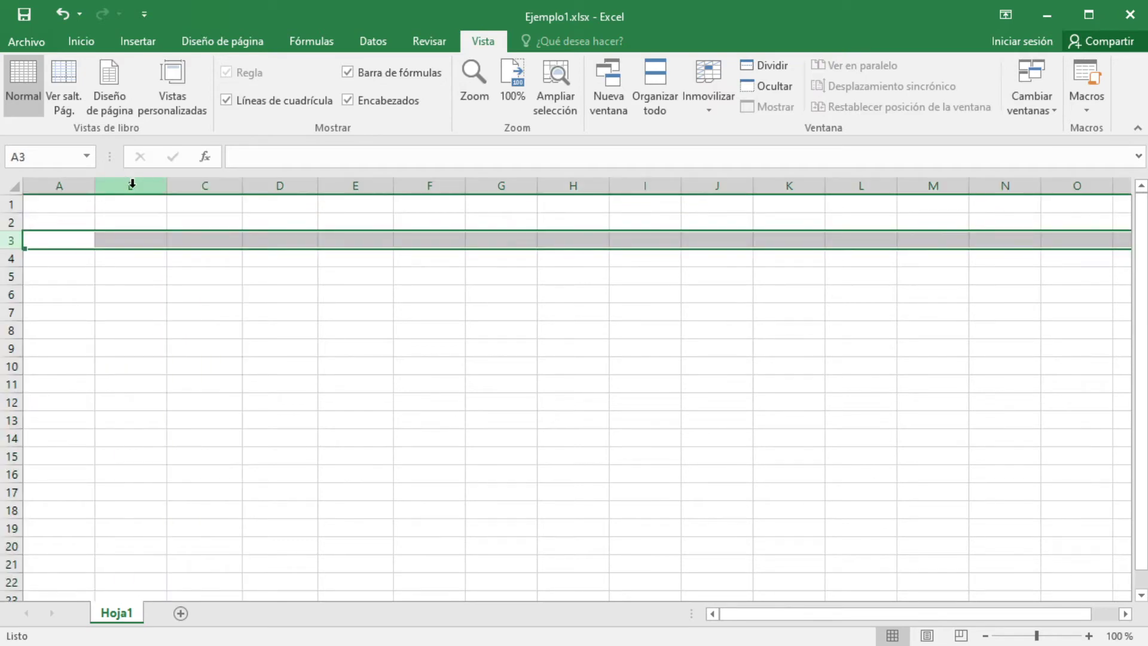
left_click(132, 183)
left_click(11, 239)
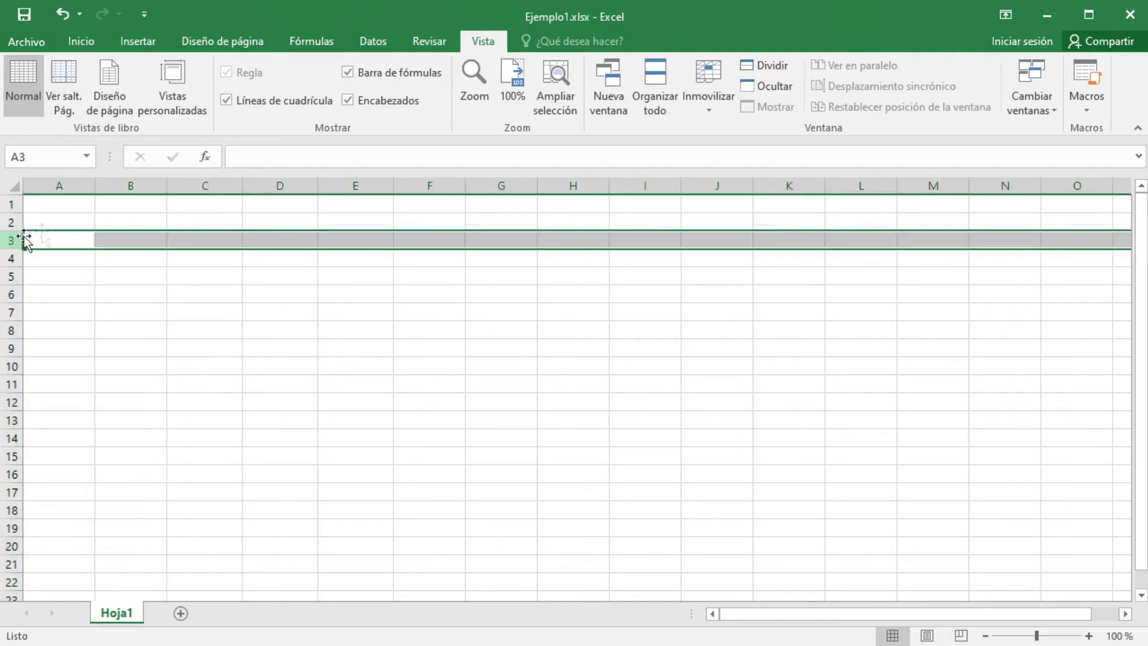
left_click(205, 185)
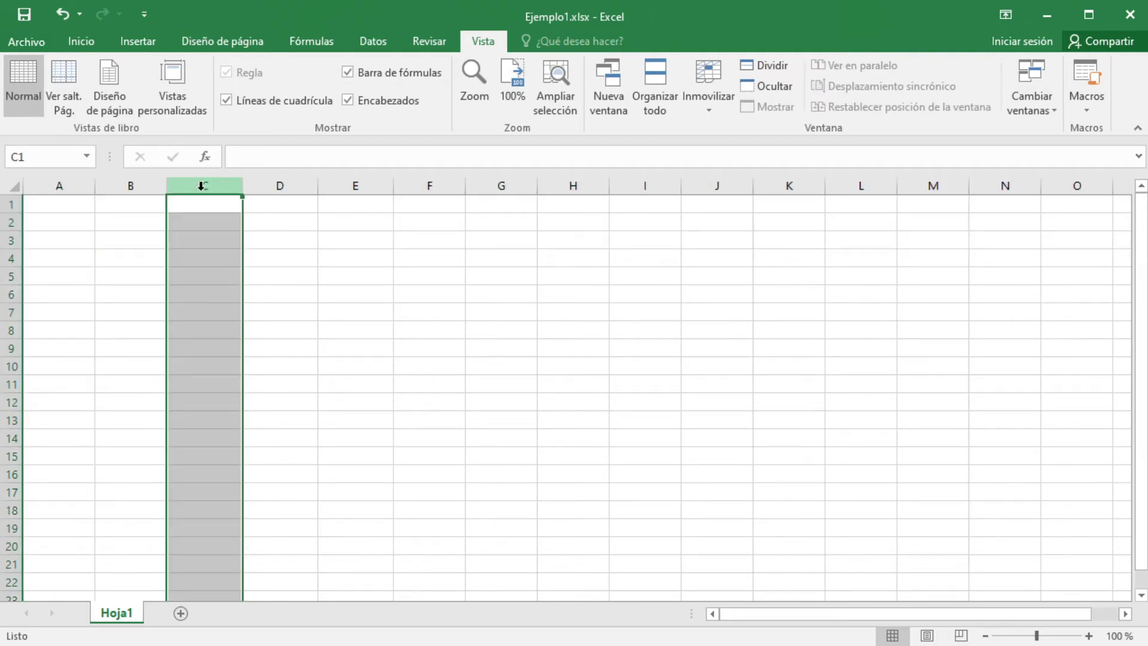
left_click(280, 186)
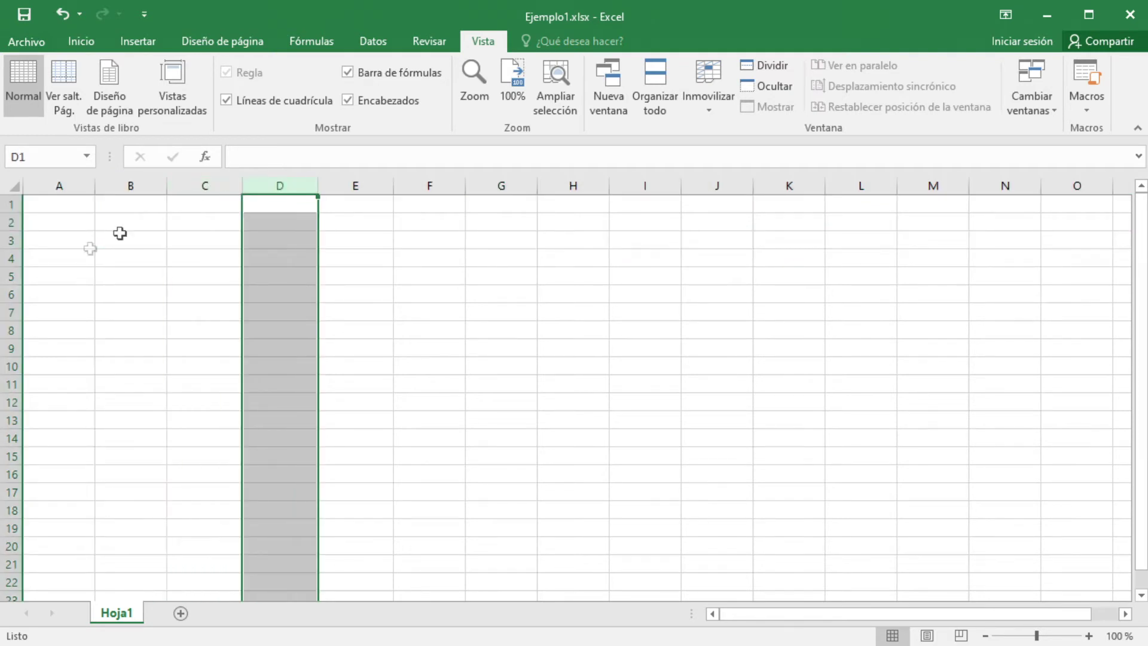
- Select row 5, column F, row 3 and column E, one at a time
left_click(11, 276)
left_click(422, 186)
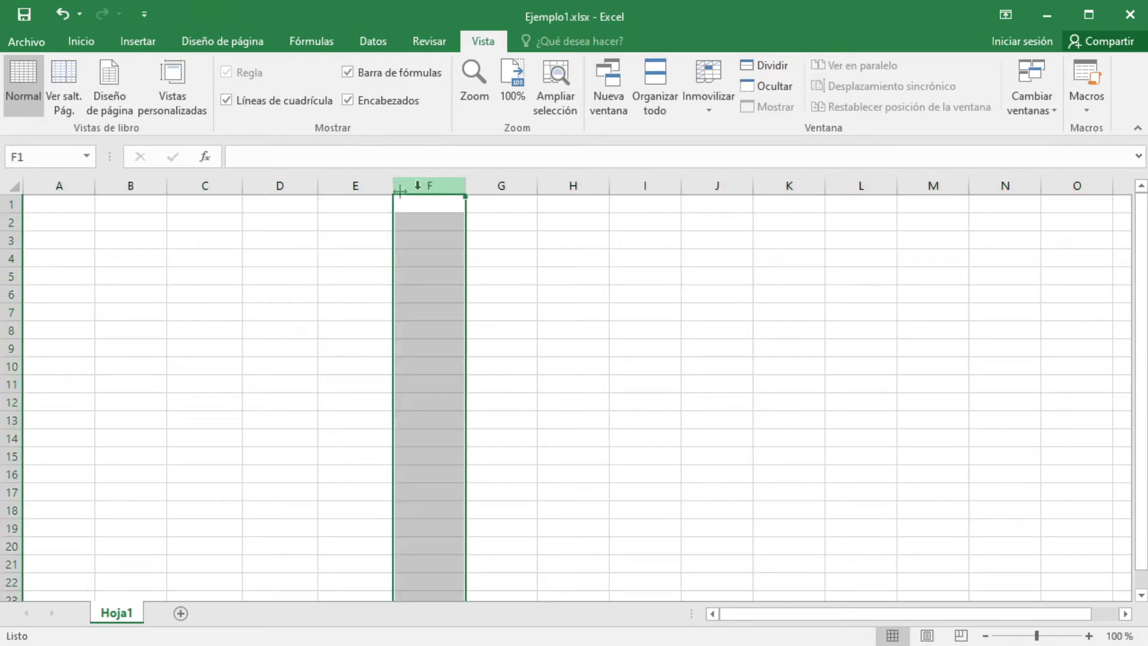
left_click(10, 241)
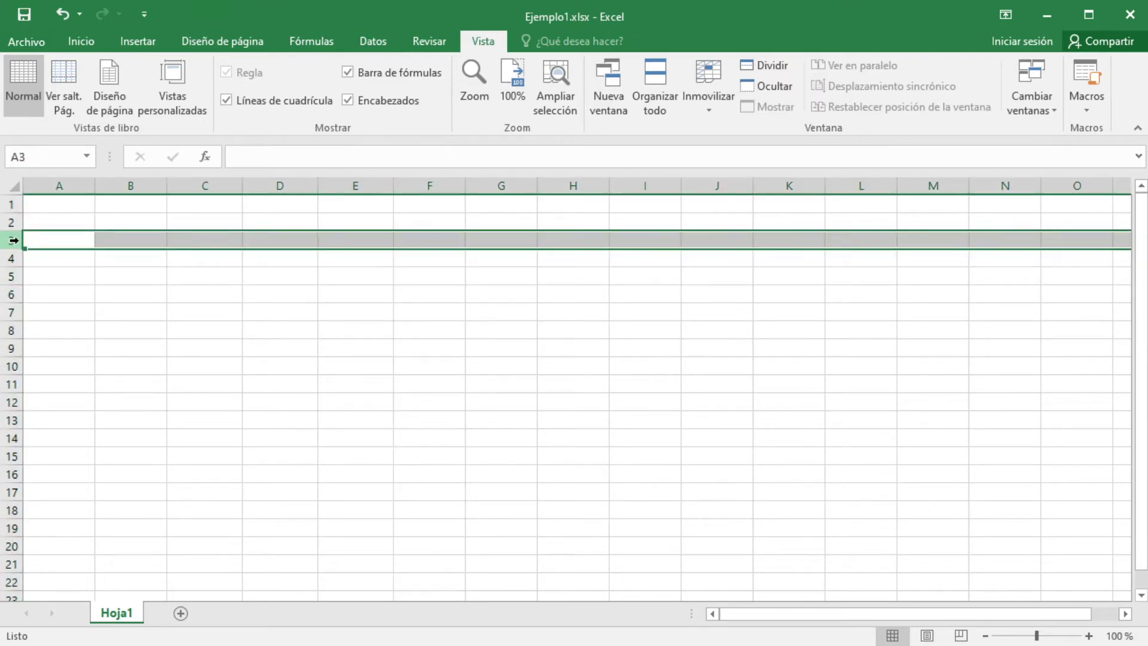
left_click(358, 185)
- Hide and show the row and column headings once more, and return to the Inicio commands
left_click(348, 100)
left_click(348, 100)
left_click(83, 41)
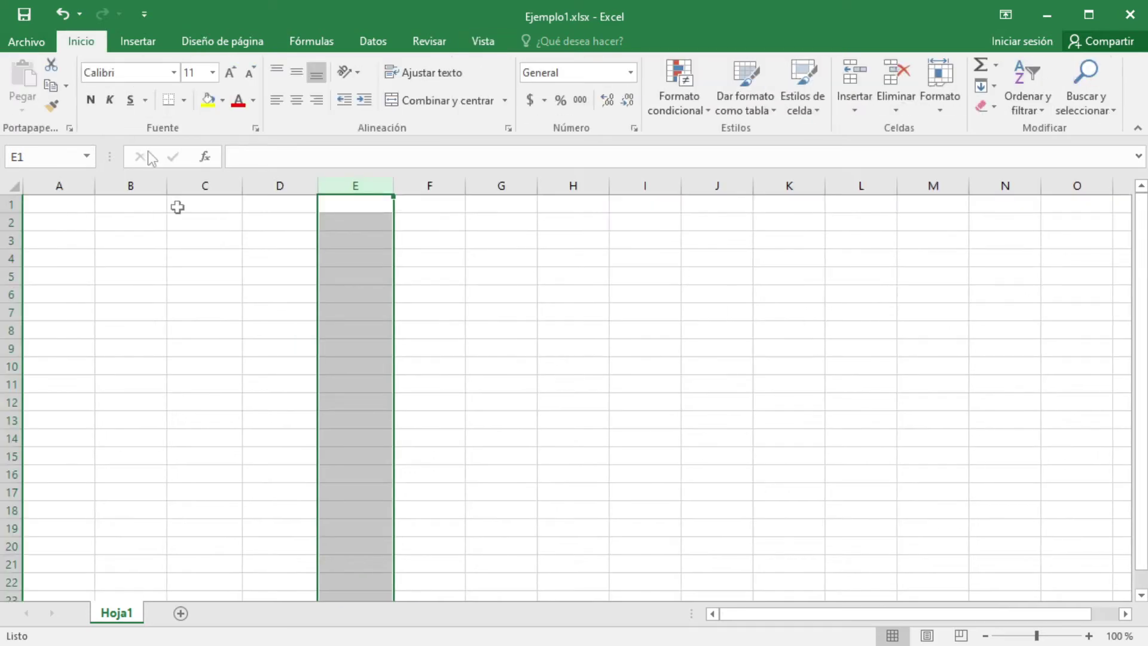
- Select the single cells C5, A3 and B3, one after another
left_click(175, 279)
scroll(72, 237, "down", 2)
scroll(73, 237, "up", 2)
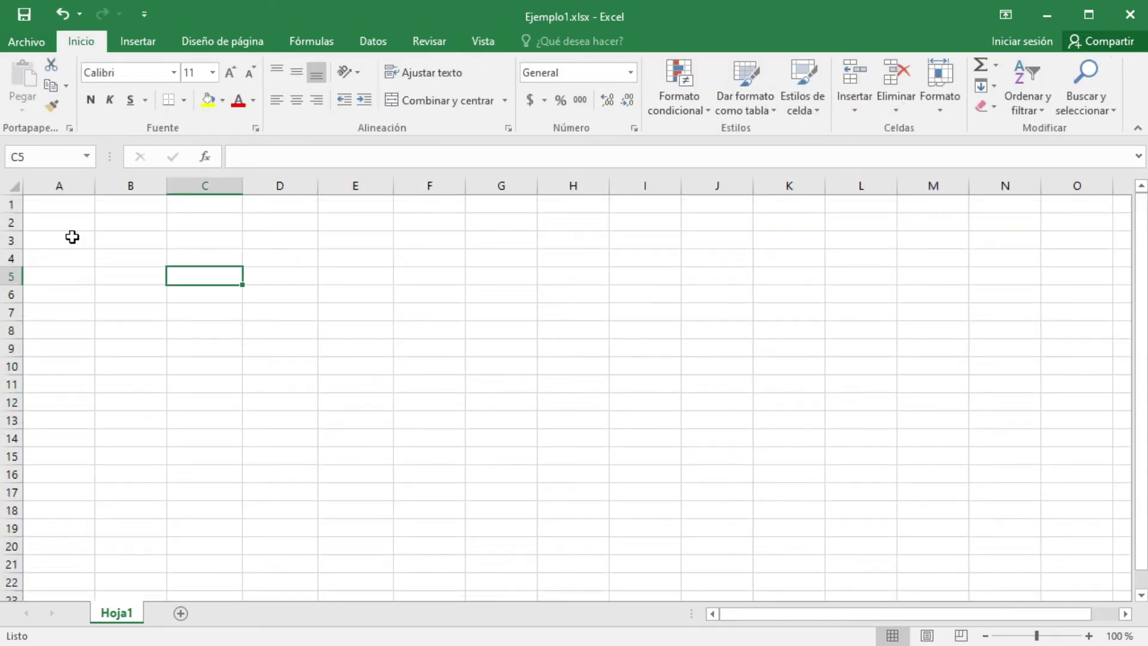
left_click(54, 237)
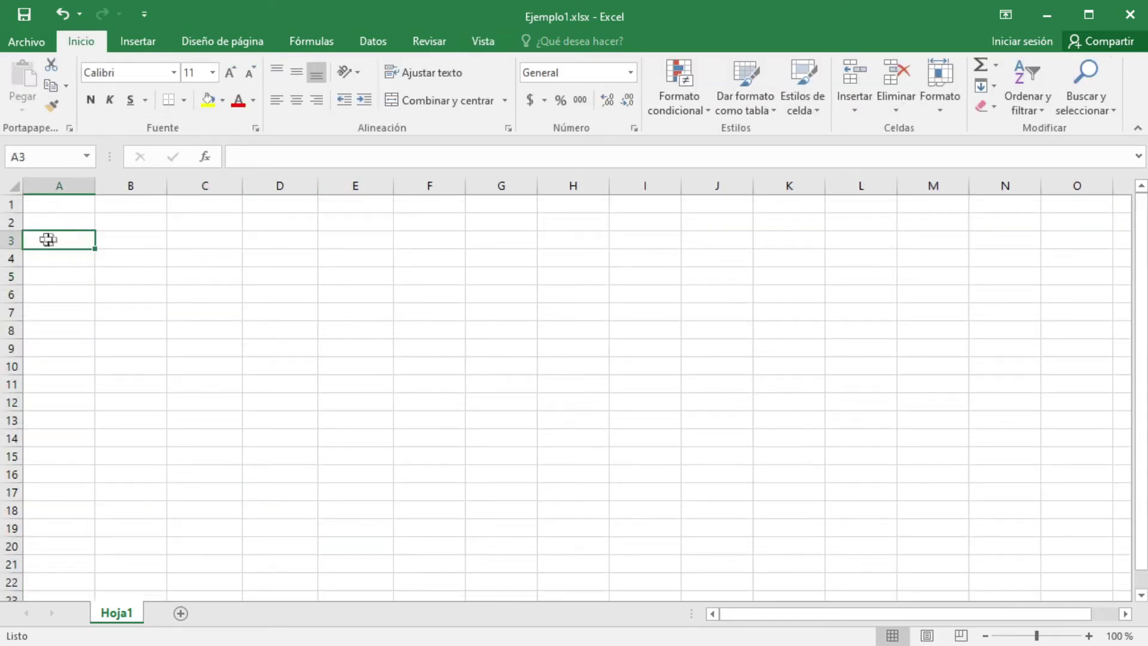
left_click(140, 240)
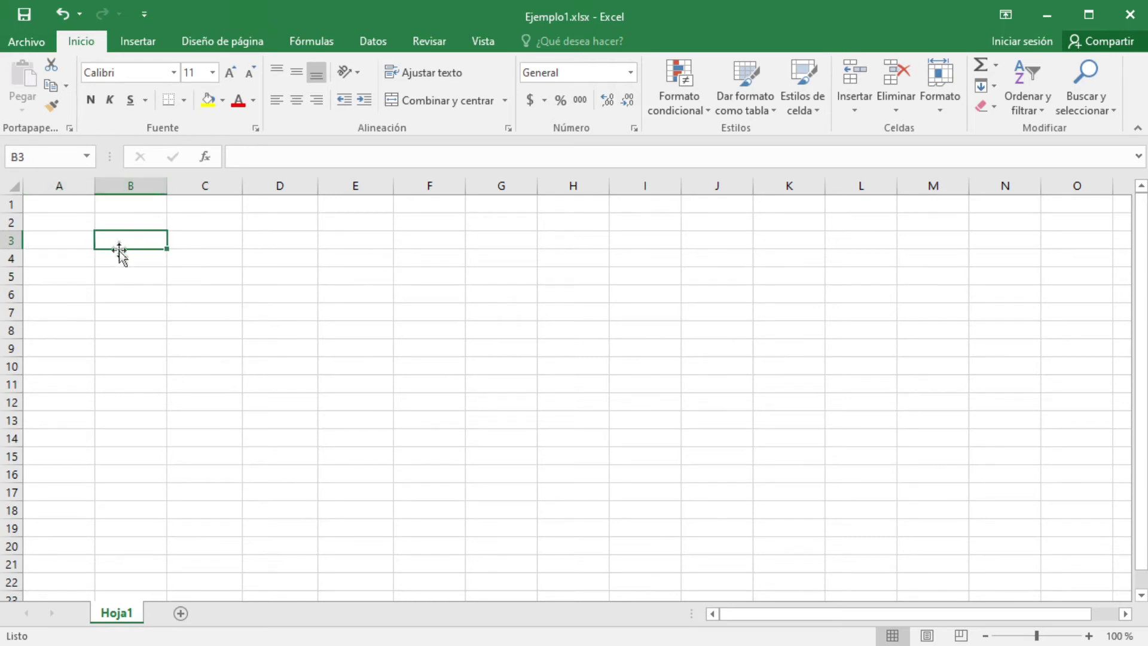
- Select C3 and B3, move one cell to the right and back, and select B4
left_click(202, 244)
left_click(139, 244)
key("Right")
key("Left")
left_click(146, 261)
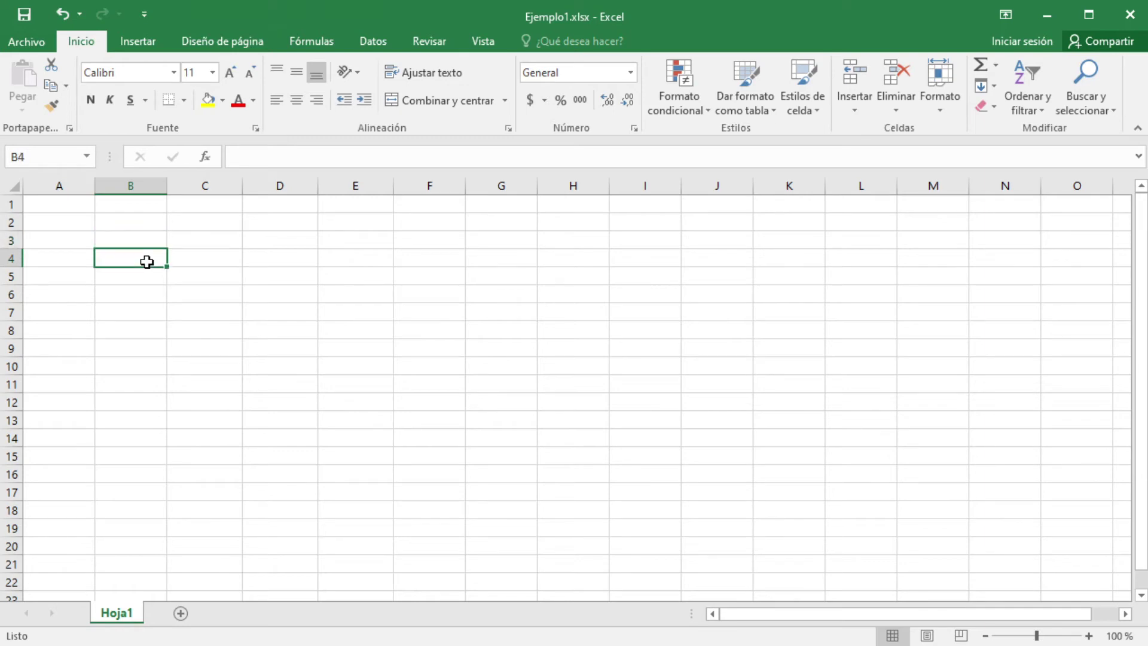
- Select the adjacent range B3:F13, a smaller range starting at B3, and the single cell D8
left_click(146, 239)
mouse_move(146, 240)
left_mouse_down()
mouse_move(213, 269)
mouse_move(300, 343)
mouse_move(415, 415)
left_mouse_up()
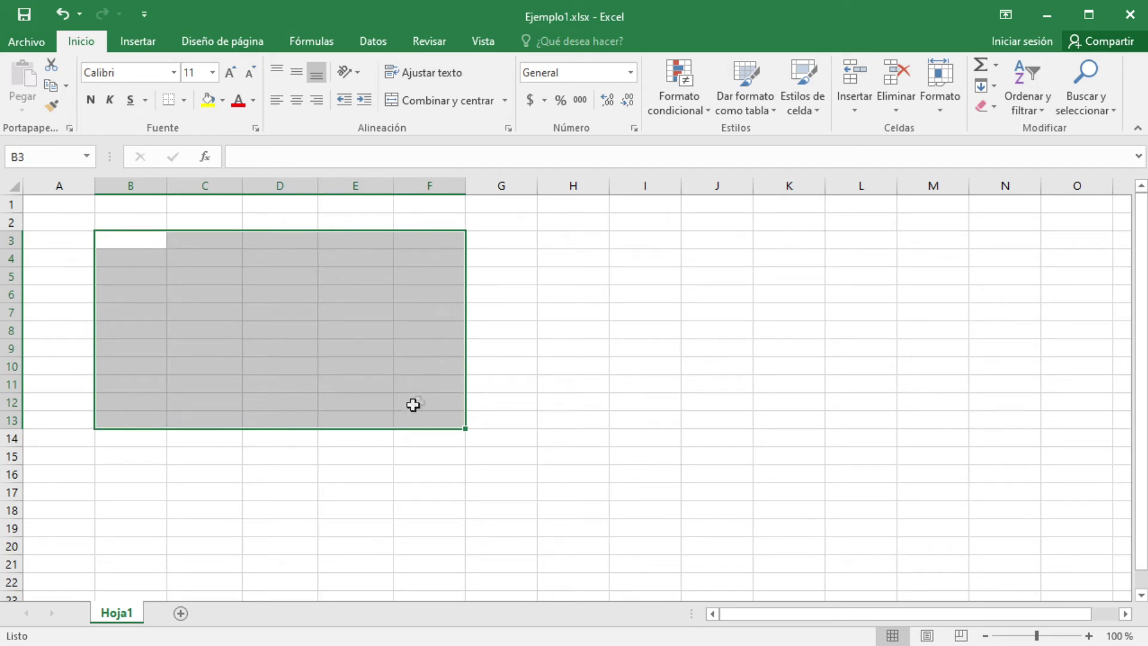
left_click(128, 273)
left_click(128, 245)
left_click_drag(128, 245, 183, 265)
left_click(288, 328)
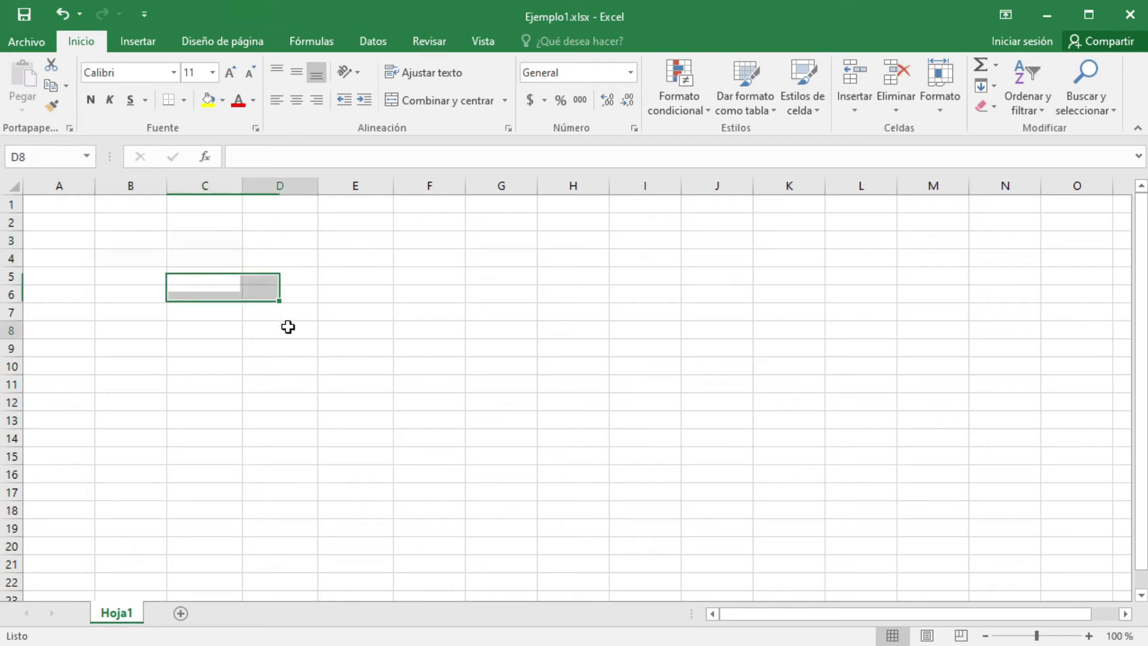
- Select the non-adjacent cells C5, F9, C15, I7, J17, L3, F18, G3, L10 and H14 together
left_click(223, 276)
left_click(432, 348, "ctrl")
left_click(203, 457, "ctrl")
left_click(658, 313, "ctrl")
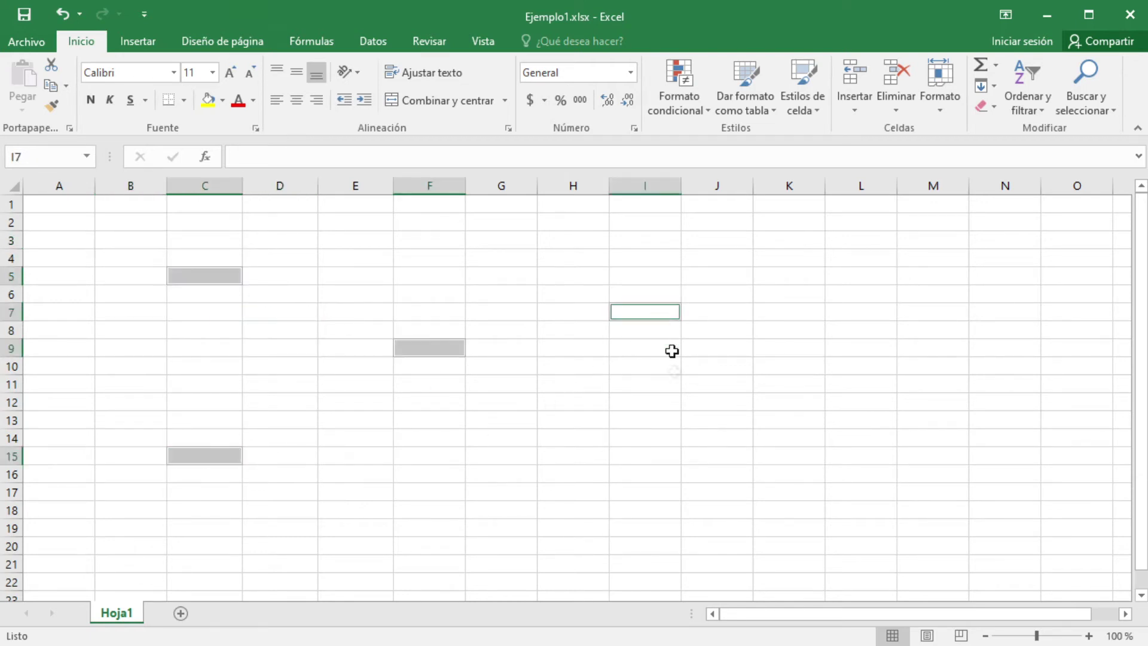
left_click(711, 494, "ctrl")
left_click(846, 242, "ctrl")
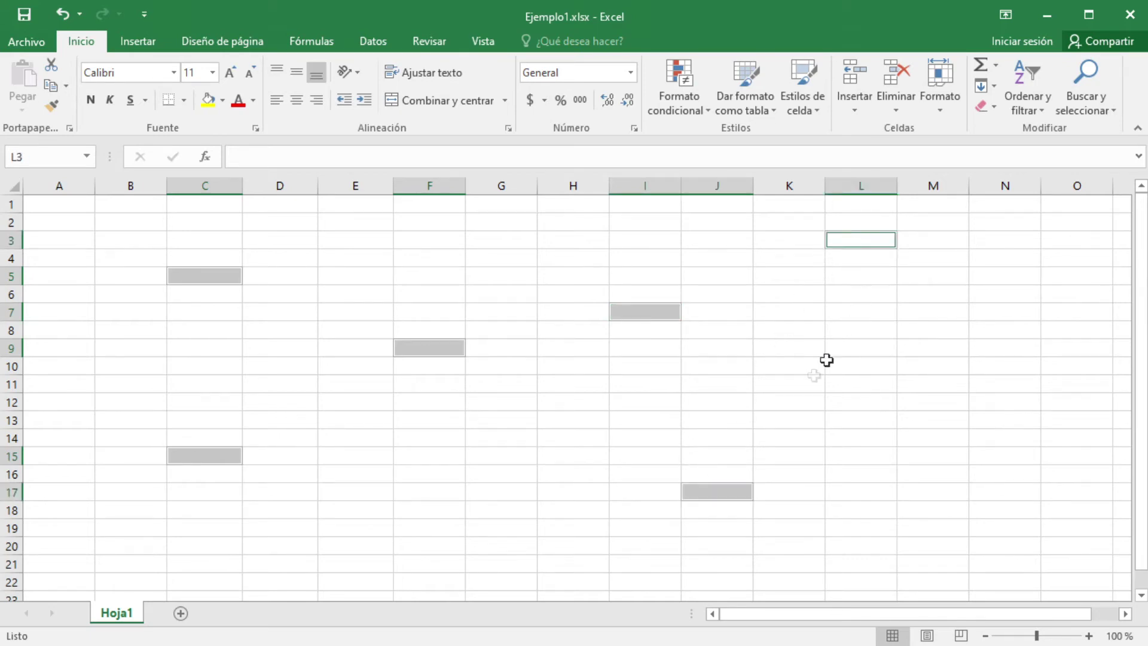
left_click(454, 504, "ctrl")
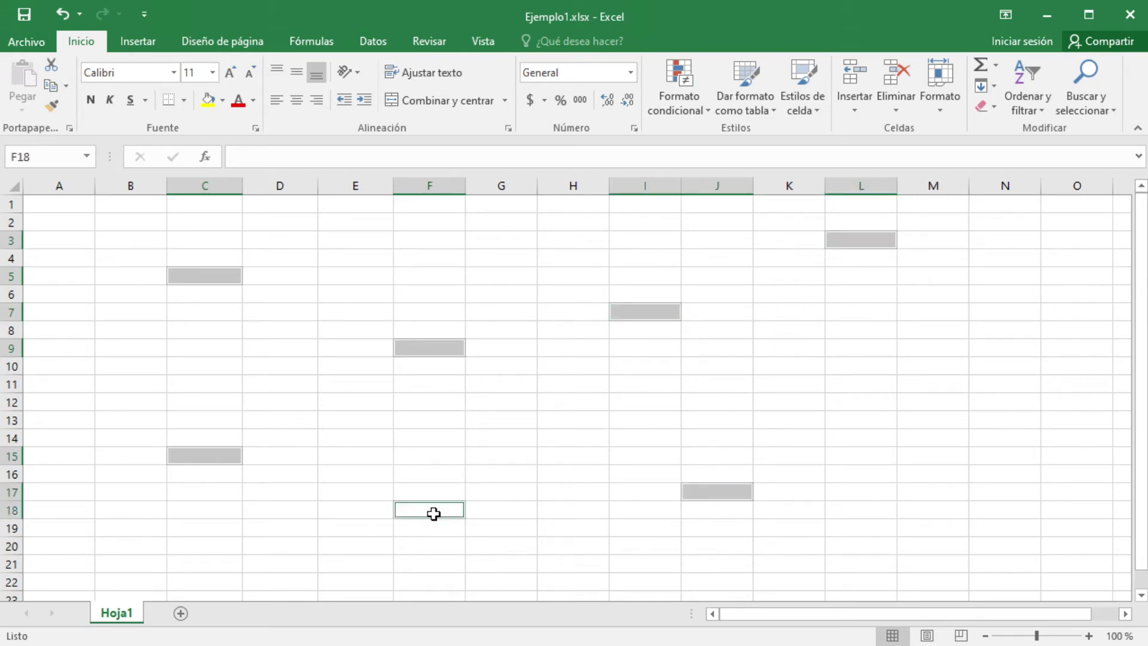
left_click(495, 239, "ctrl")
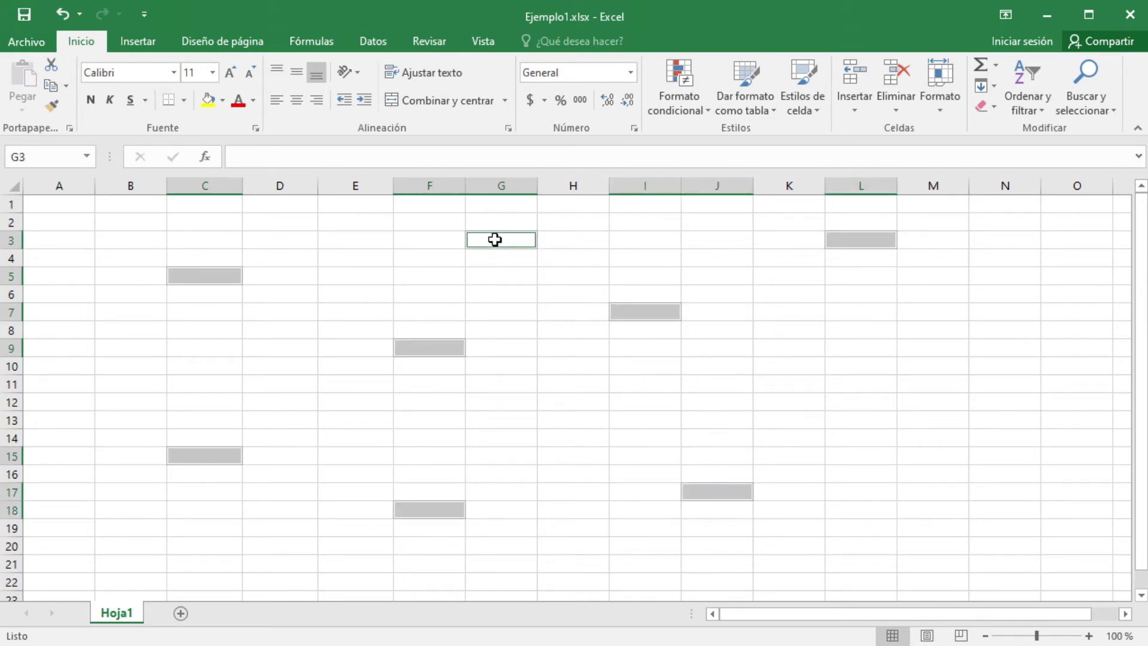
left_click(858, 366, "ctrl")
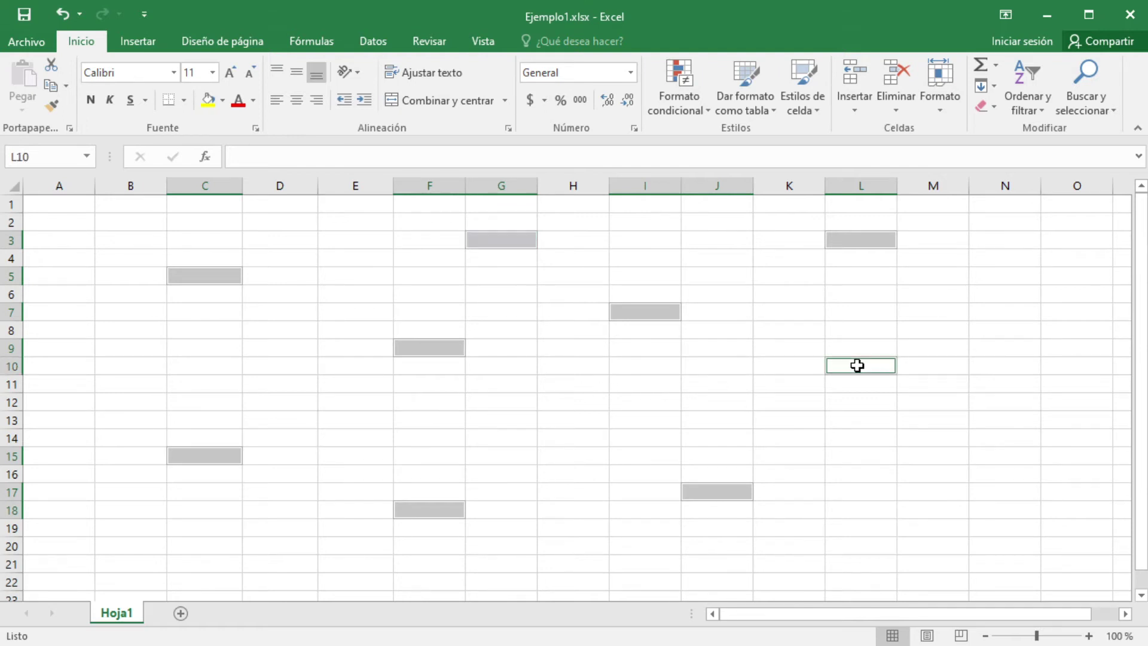
left_click(584, 439, "ctrl")
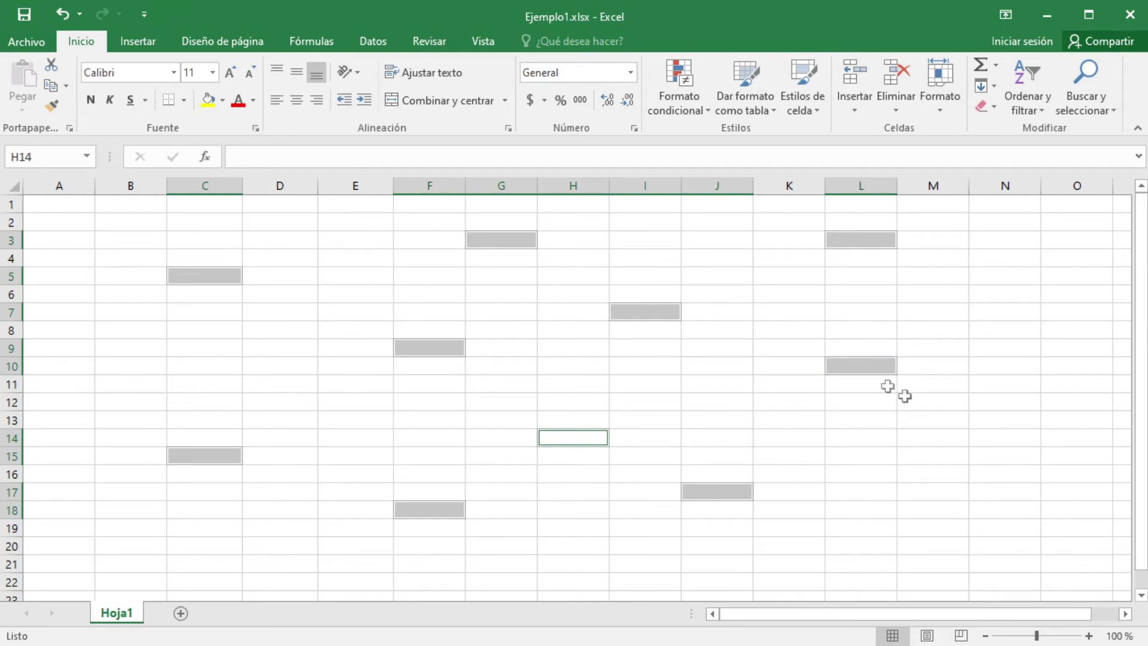
- Clear the scattered selection and select one continuous block of cells starting at C5
left_click(303, 300)
left_click_drag(210, 277, 382, 460)
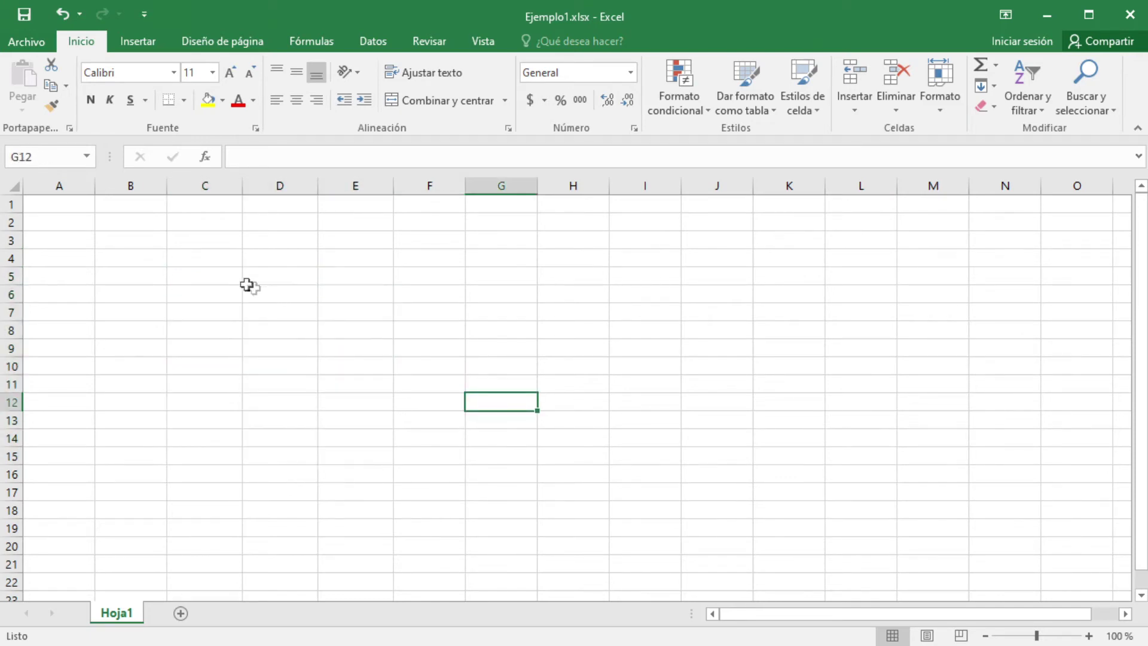
- Enter the headings Cedula, Nombres and Direccion in cells C5, D5 and E5
left_click(225, 279)
type("Cedula")
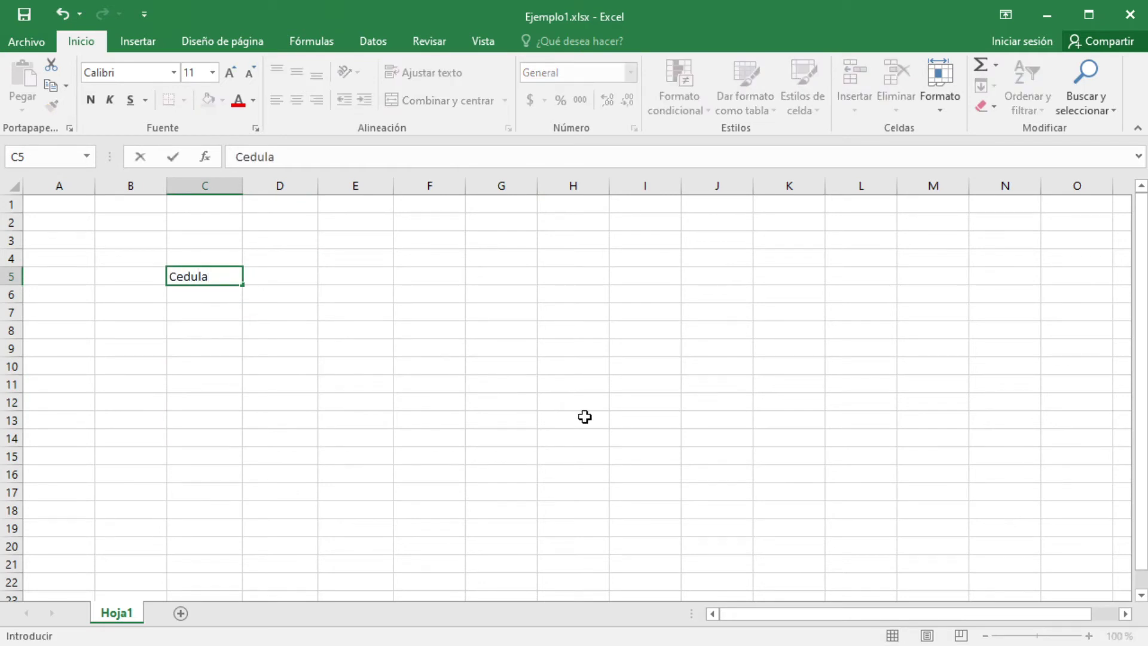
key("Tab")
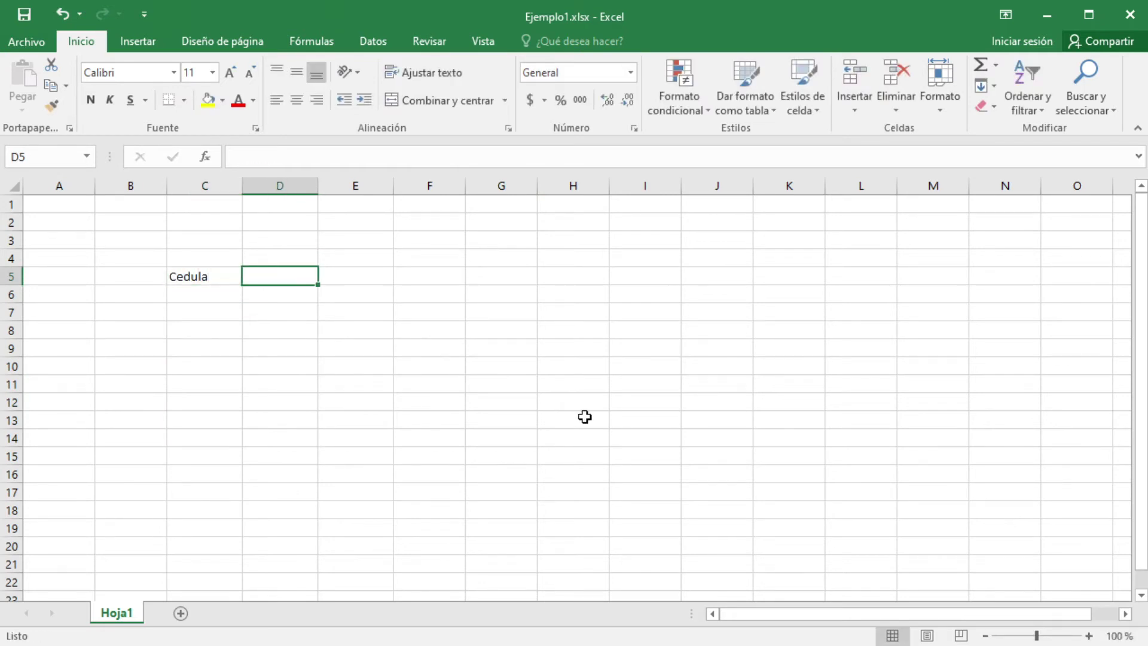
type("Nombres")
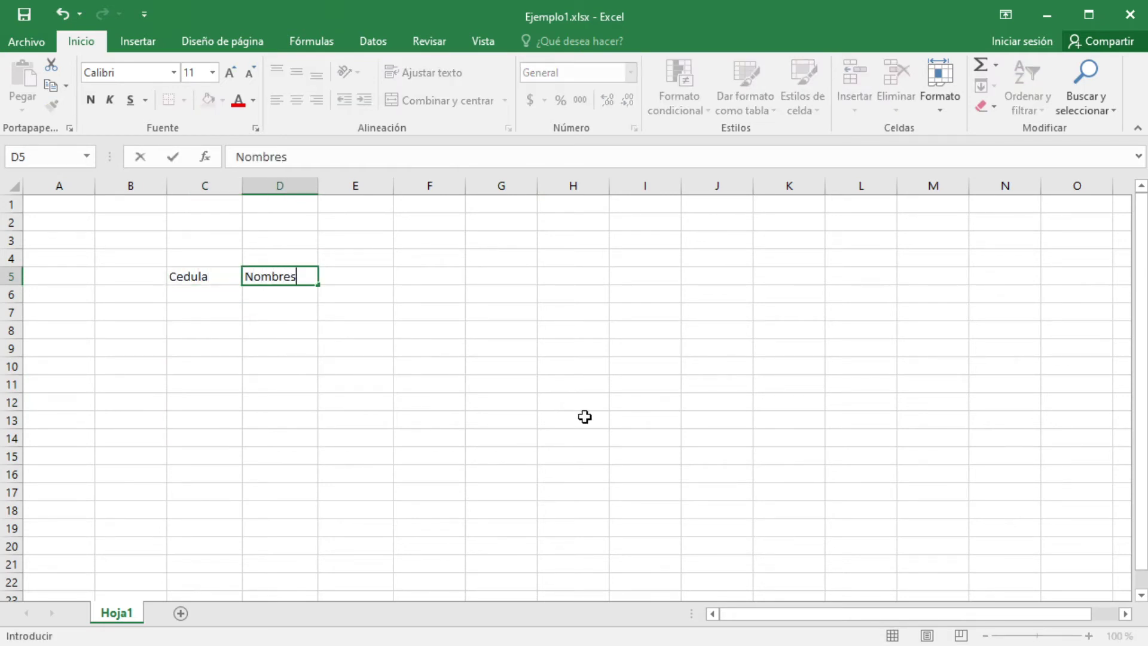
key("Tab")
type("Direcciò")
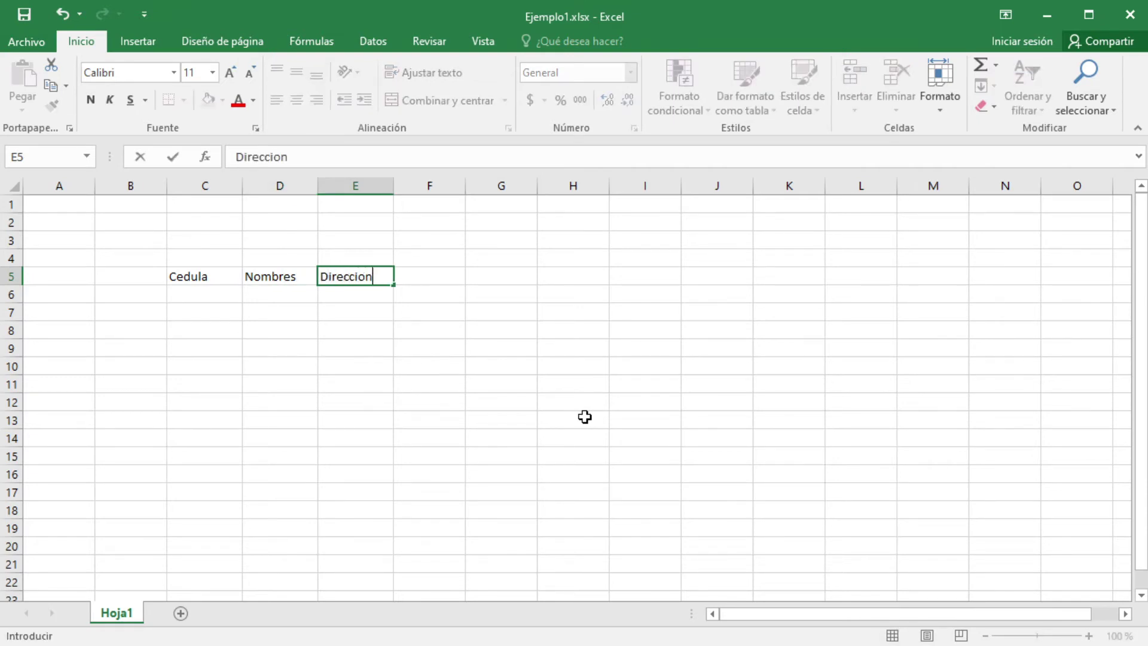
key("Return")
- Fill row 6 under the headings with the sample texts saxfc, asdc and adsf
type("saxfc")
key("Tab")
type("asdc")
key("Tab")
key("Return")
key("Up")
type("adsf")
key("Return")
- Fill row 7 of the table with axs in E7, asdc in D7 and as in C7
type("a")
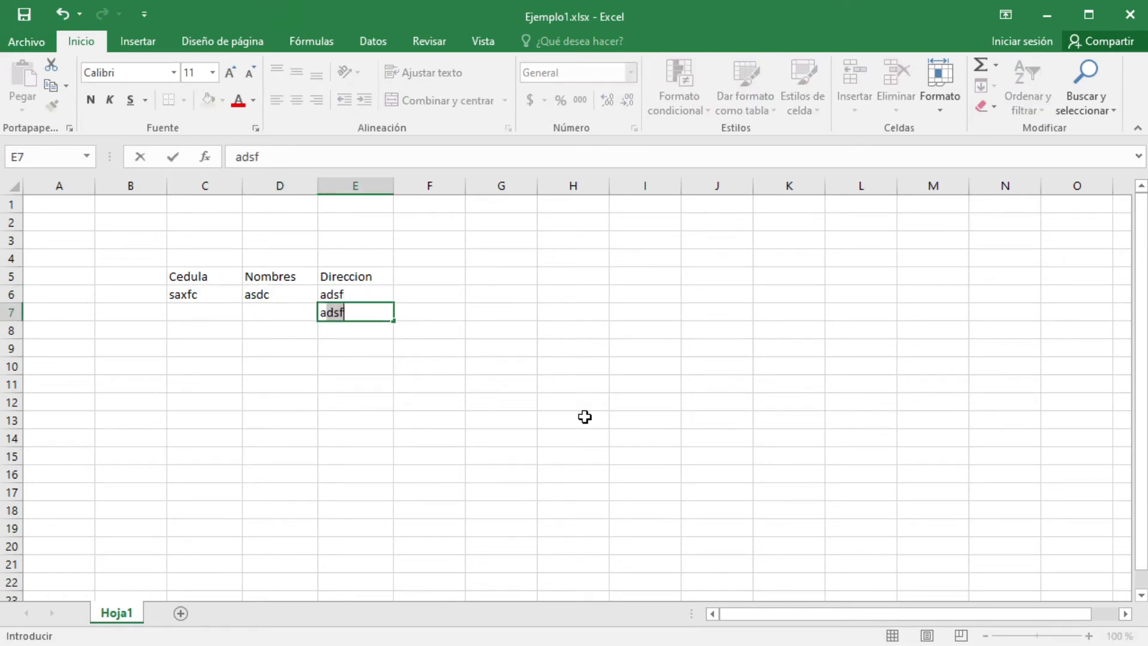
type("xs")
key("Left")
type("asdc")
key("Left")
type("as")
key("ctrl+Return")
- Select the table range C5:E7 repeatedly, clearing the selection each time by choosing an empty cell below it
left_click_drag(210, 274, 368, 312)
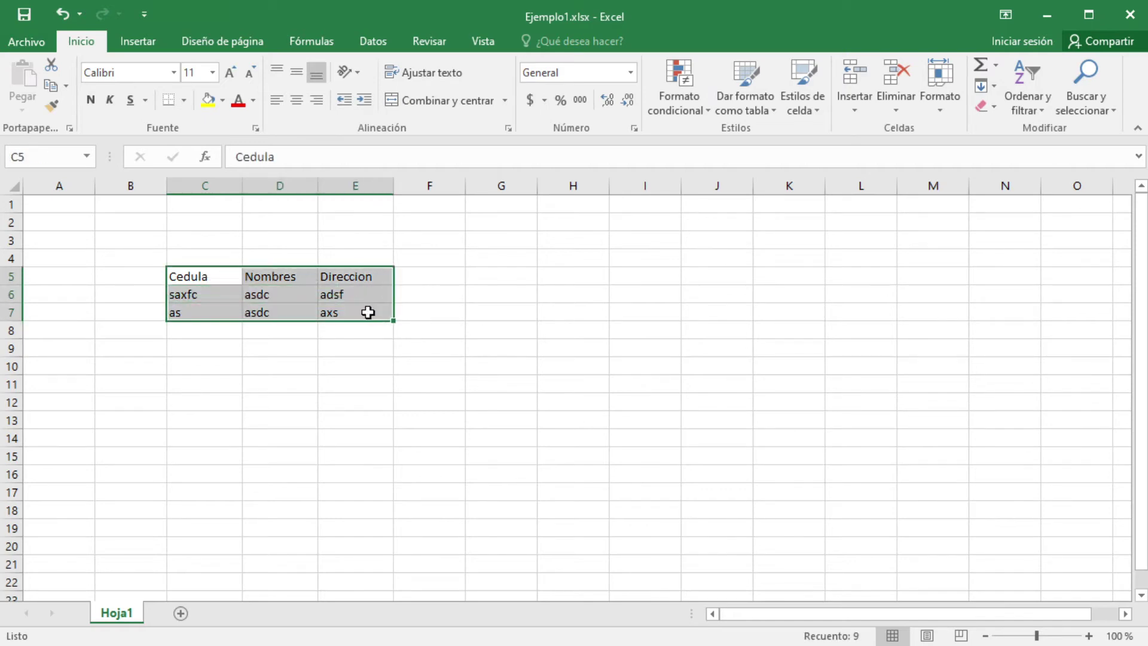
left_click(145, 41)
left_click(87, 41)
left_click(296, 295)
left_click_drag(206, 277, 362, 316)
left_click(362, 366)
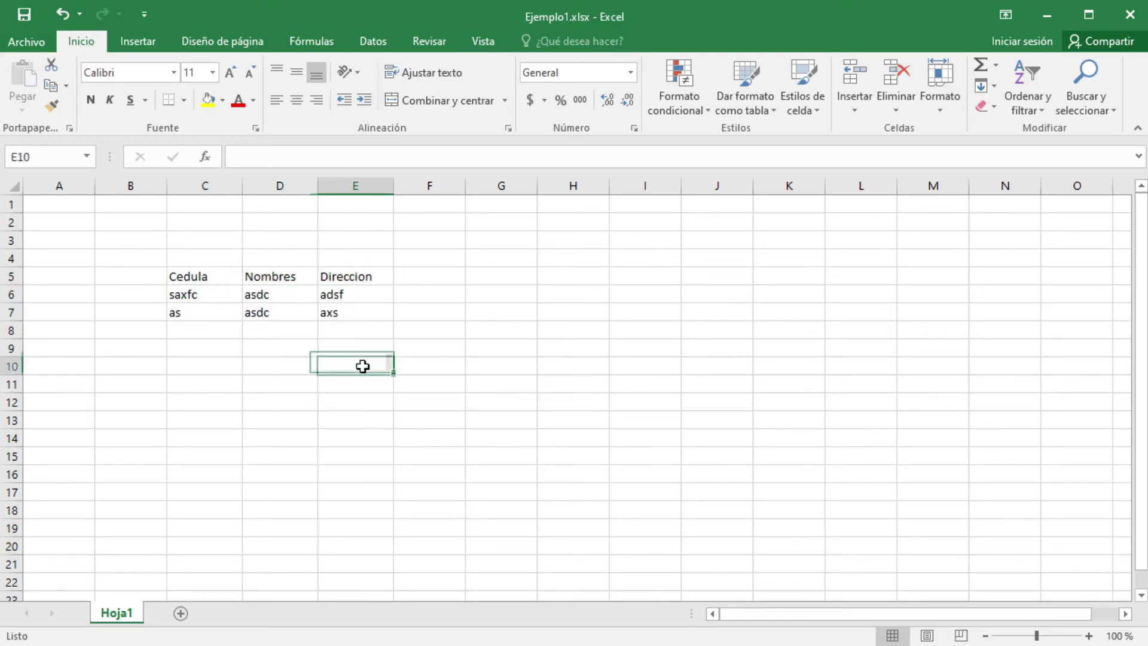
left_click_drag(205, 277, 365, 316)
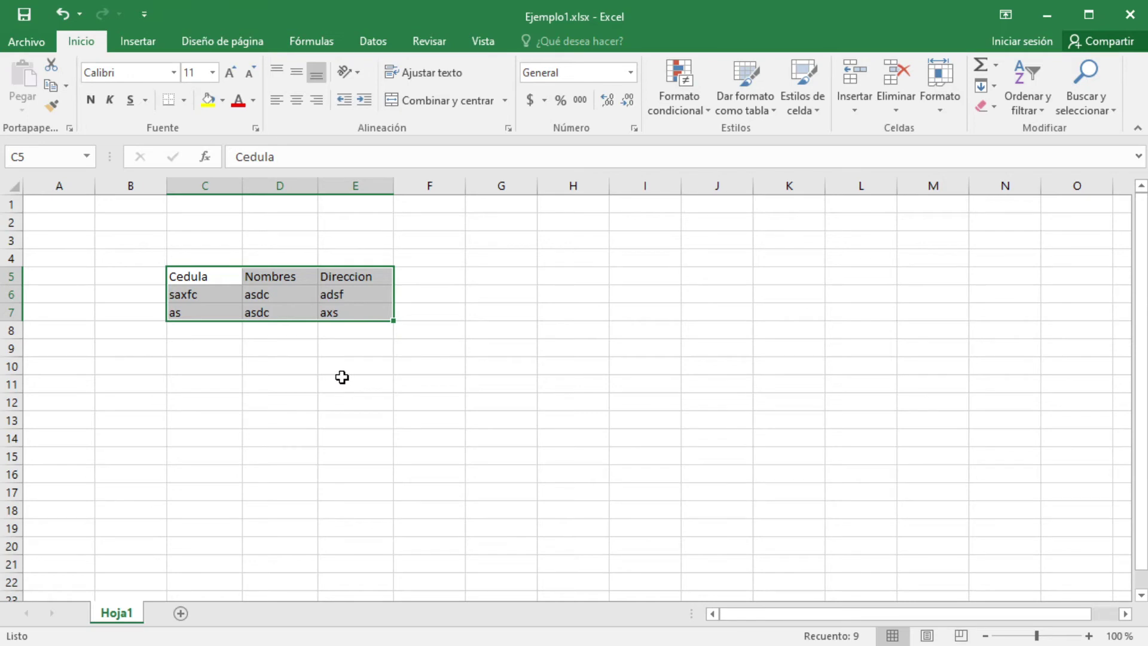
left_click(342, 377)
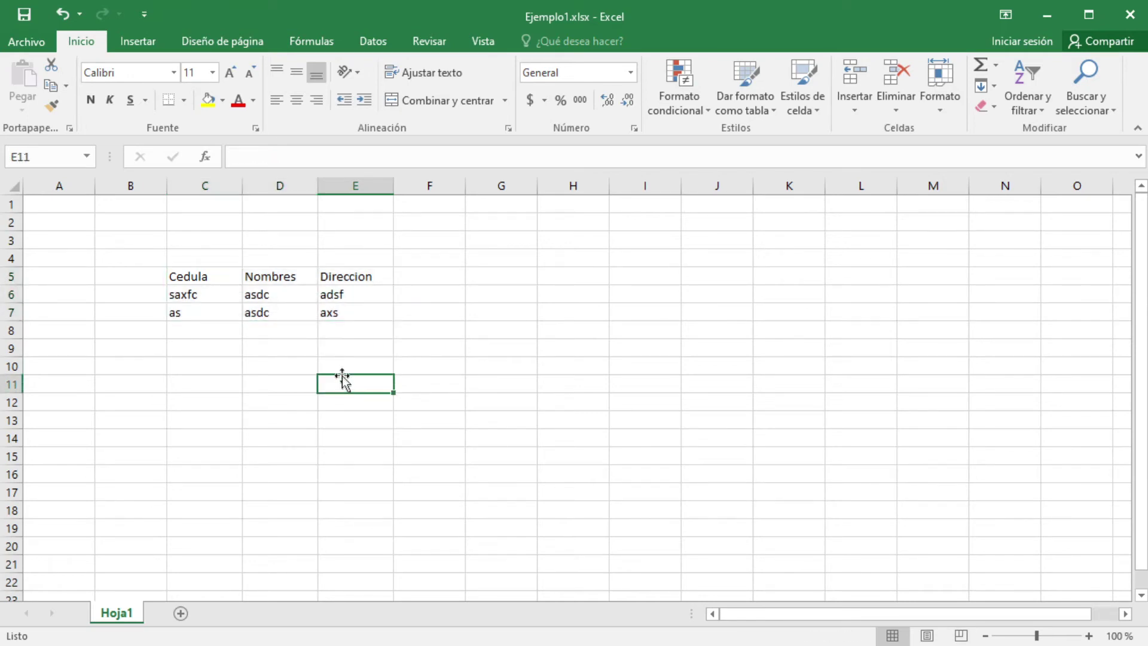
- Select the range C5:E7 again and pick out its first cell C5 and last cell E7 individually
left_click(283, 364)
left_click(200, 273)
left_click_drag(201, 273, 332, 309)
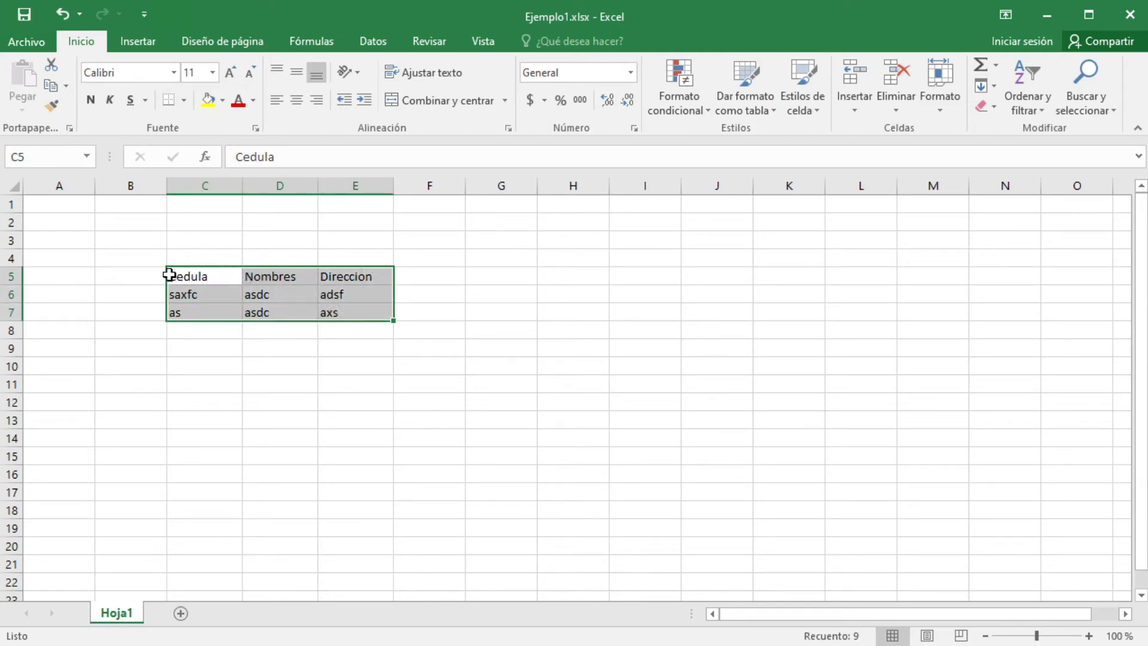
left_click(169, 274)
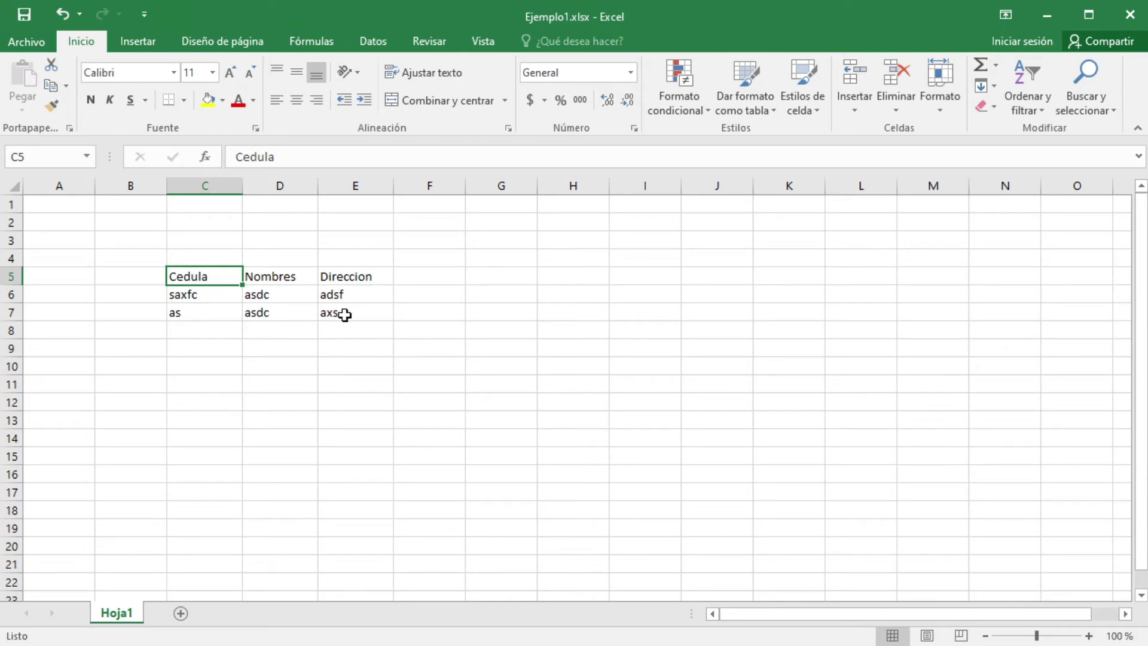
left_click(359, 315)
left_click_drag(215, 275, 377, 315)
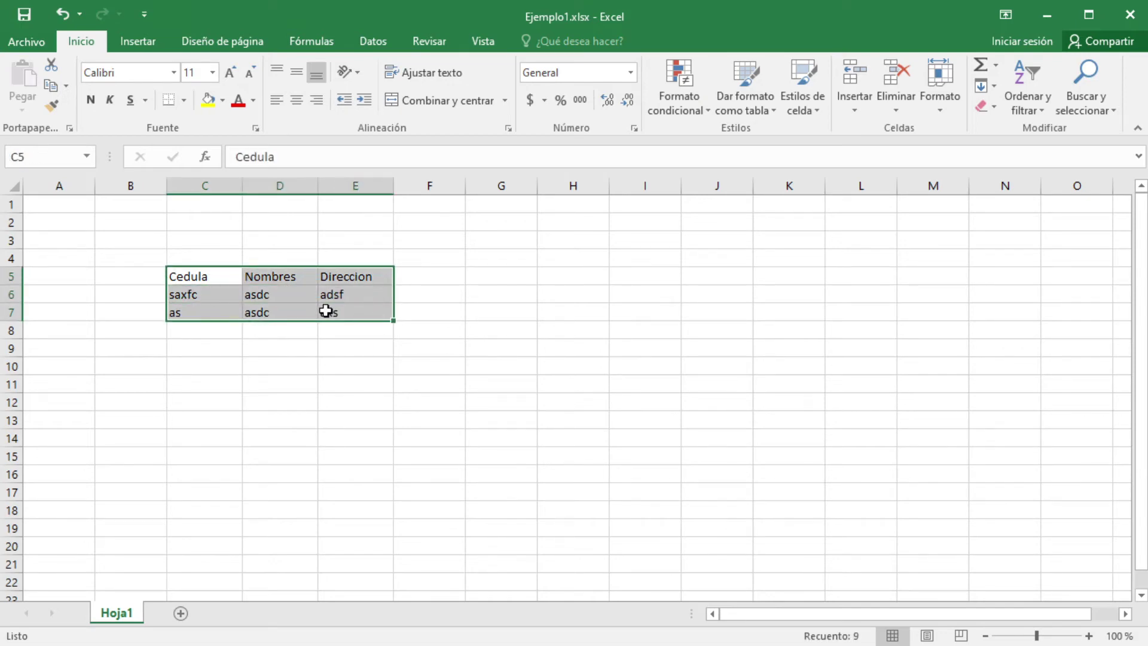
left_click(206, 275)
left_click(359, 315)
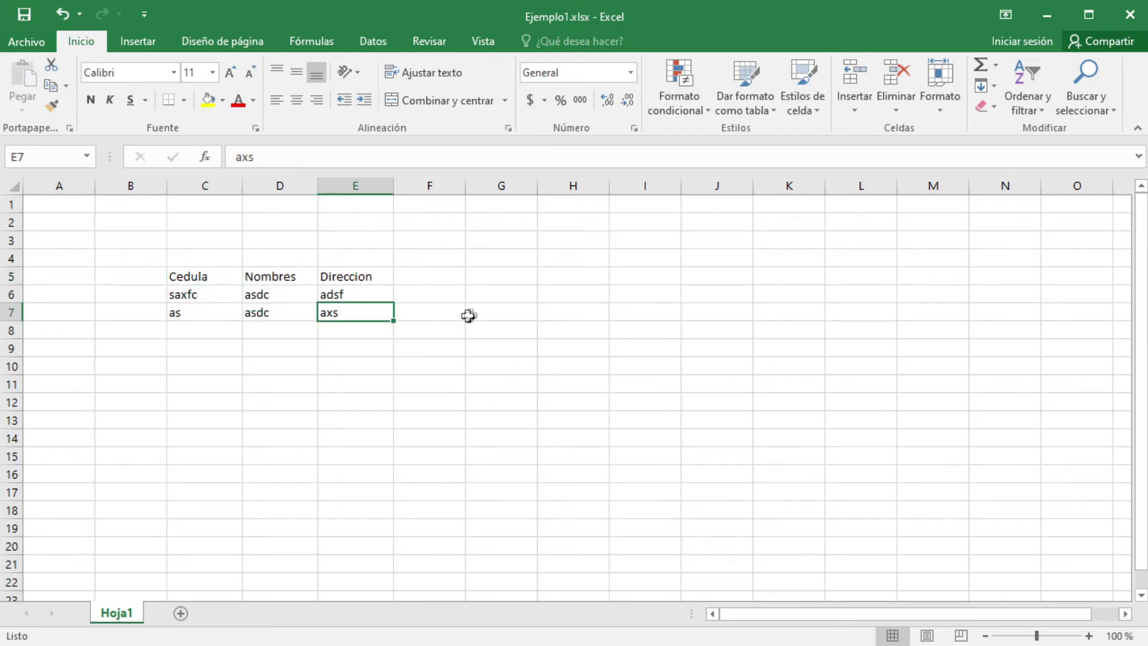
- Enter the numbers 23, 45, 67 and 89 down cells F10 to F13
left_click(425, 366)
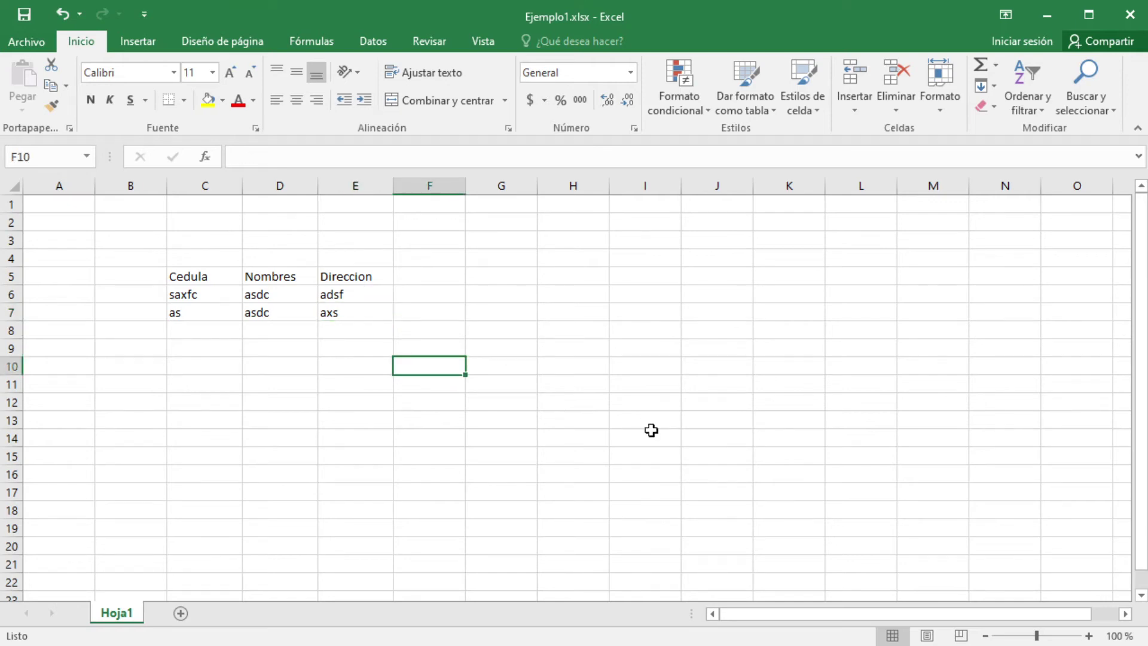
type("23")
key("Return")
type("45")
key("Return")
type("67")
key("Return")
type("89")
key("Return")
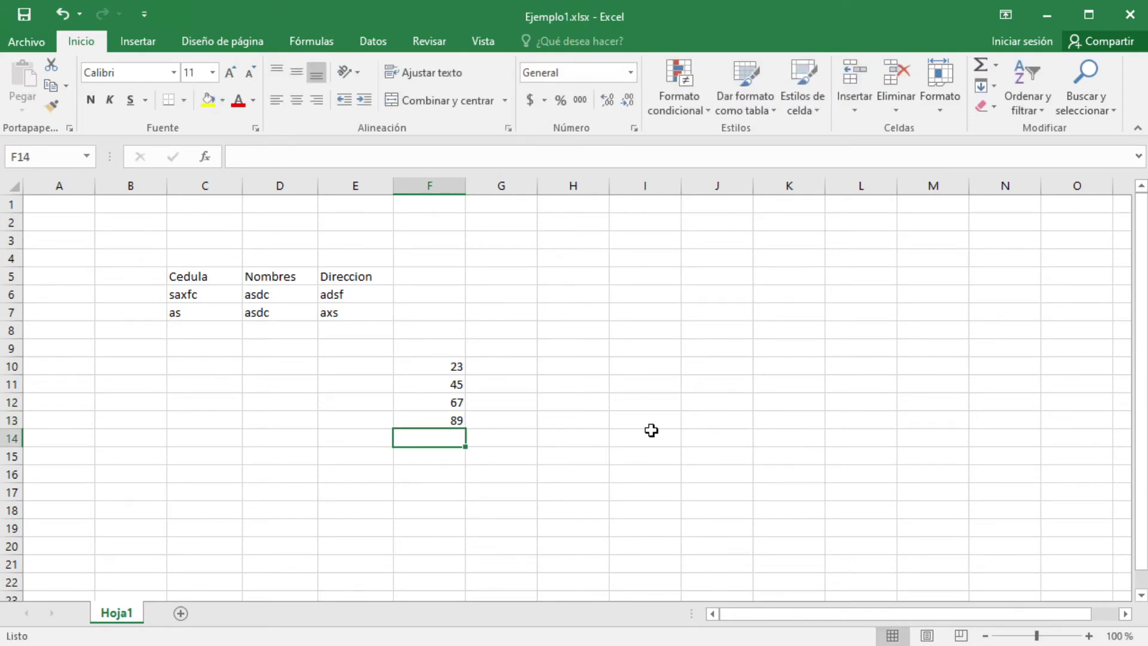
- Add the formula =SUMA(F10:F13) in cell F14 and open it to show the range it refers to
scroll(469, 442, "up", 3, "ctrl")
scroll(698, 505, "down", 3, "ctrl")
scroll(764, 436, "up", 5, "ctrl")
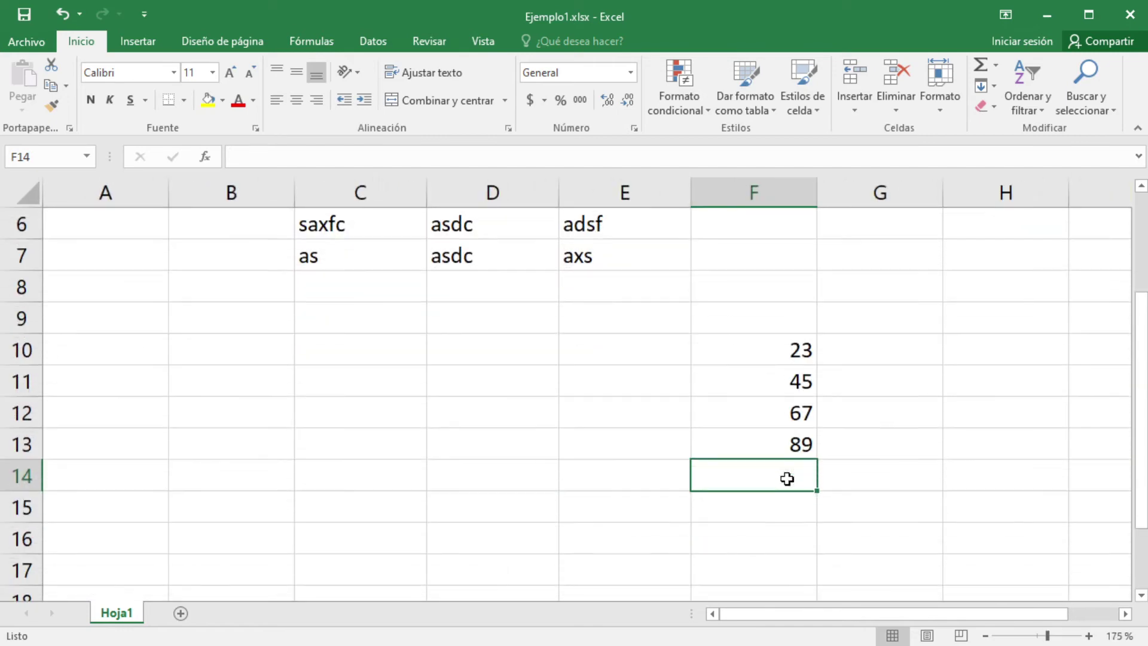
left_click_drag(815, 618, 861, 618)
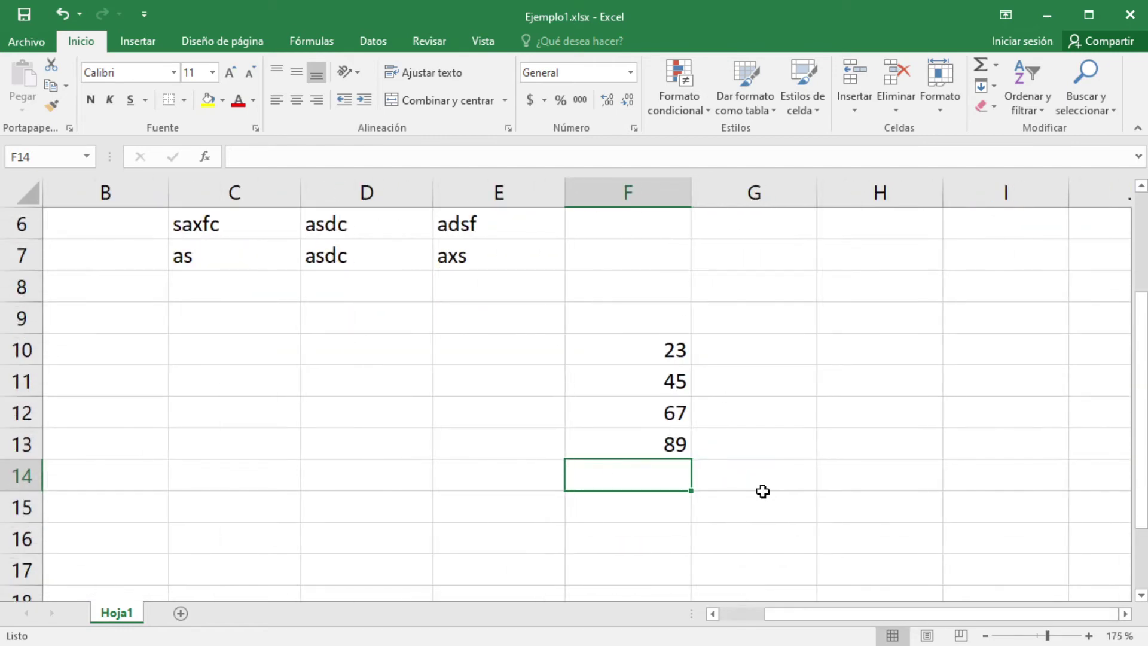
type("=suma(f1")
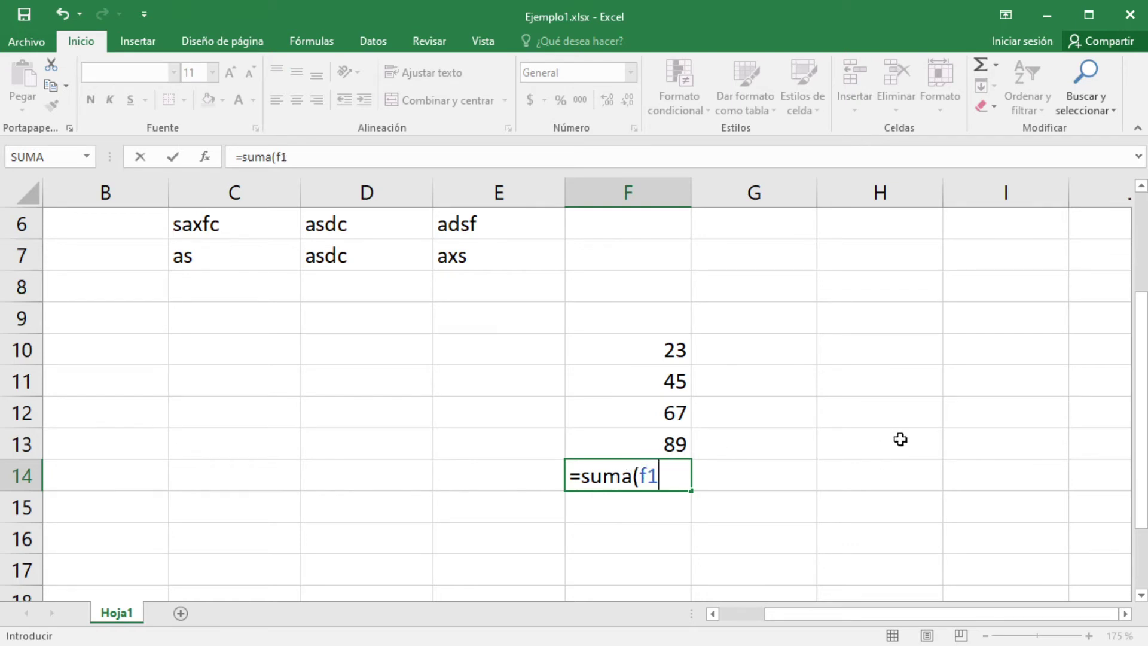
type("0")
key("BackSpace")
type("F10:")
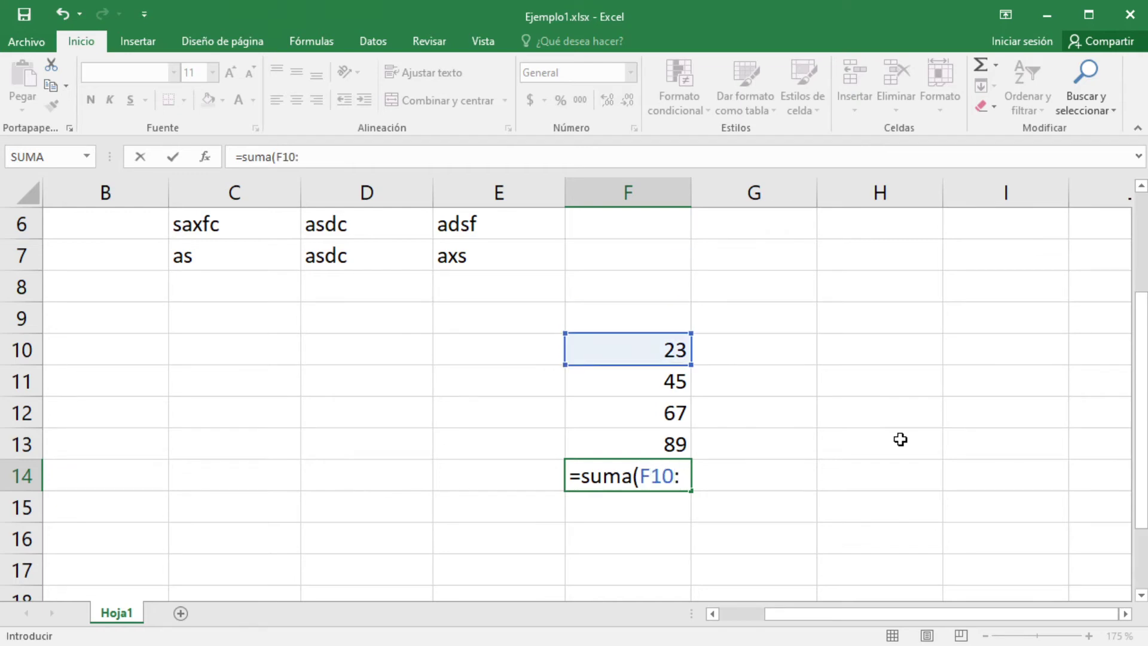
type("F13")
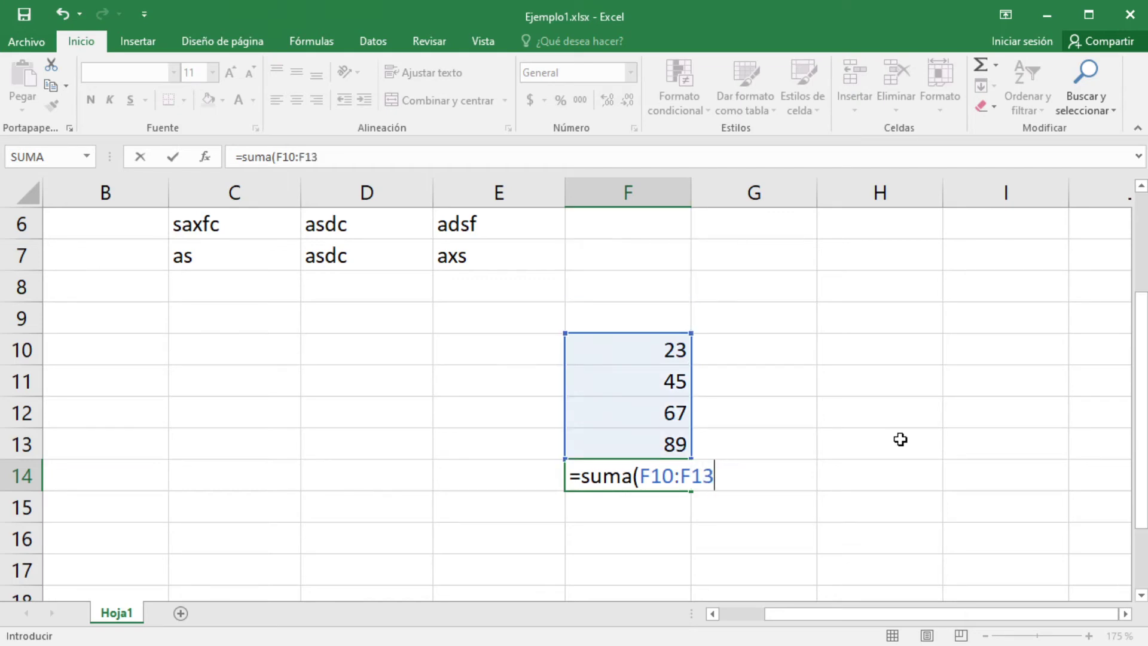
type(")")
key("Return")
key("Up")
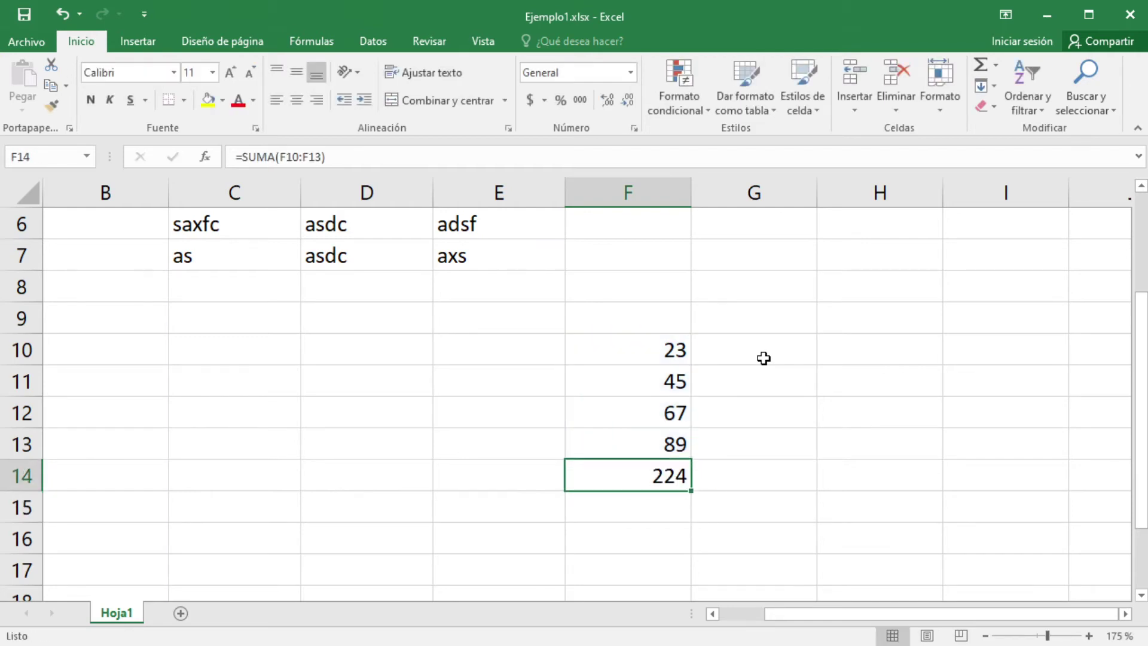
double_click(594, 476)
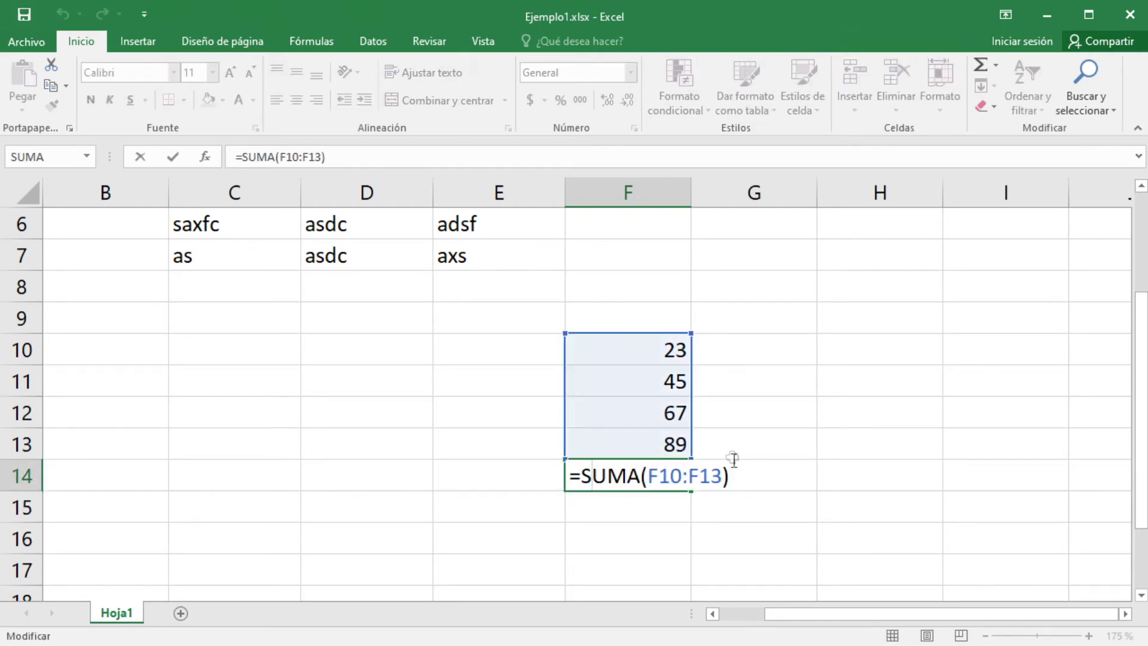
left_click(733, 400)
- Clear the numbers and the sum formula from F10:F14
left_click_drag(638, 347, 637, 469)
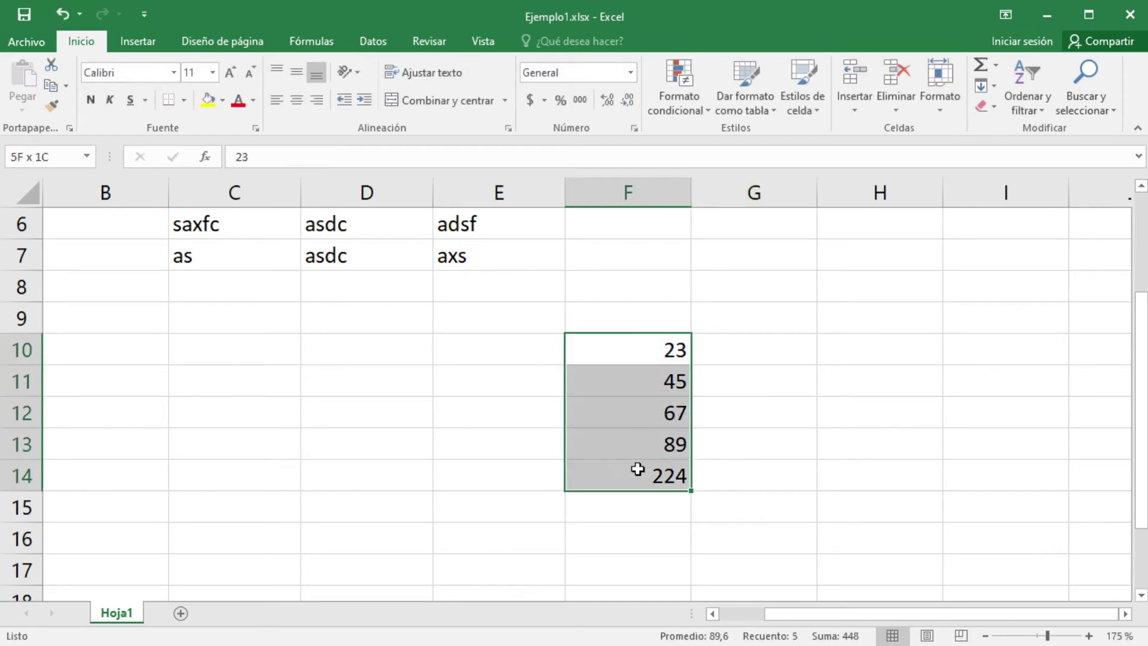
key("Delete")
left_click(382, 378)
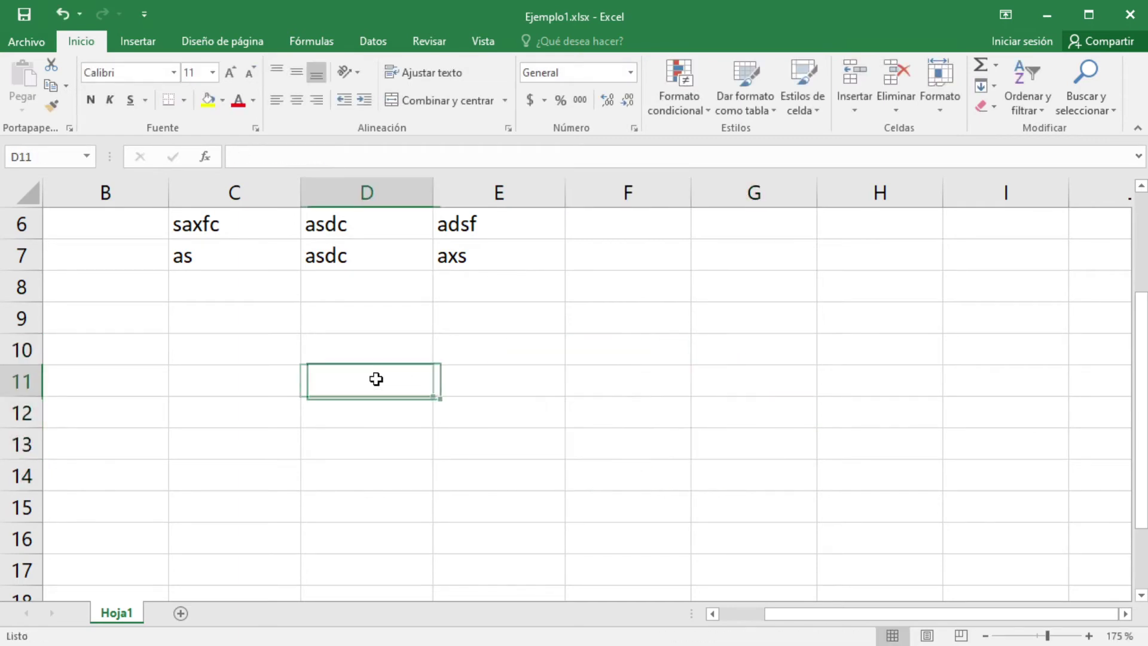
scroll(388, 354, "down", 3)
scroll(388, 355, "down", 1)
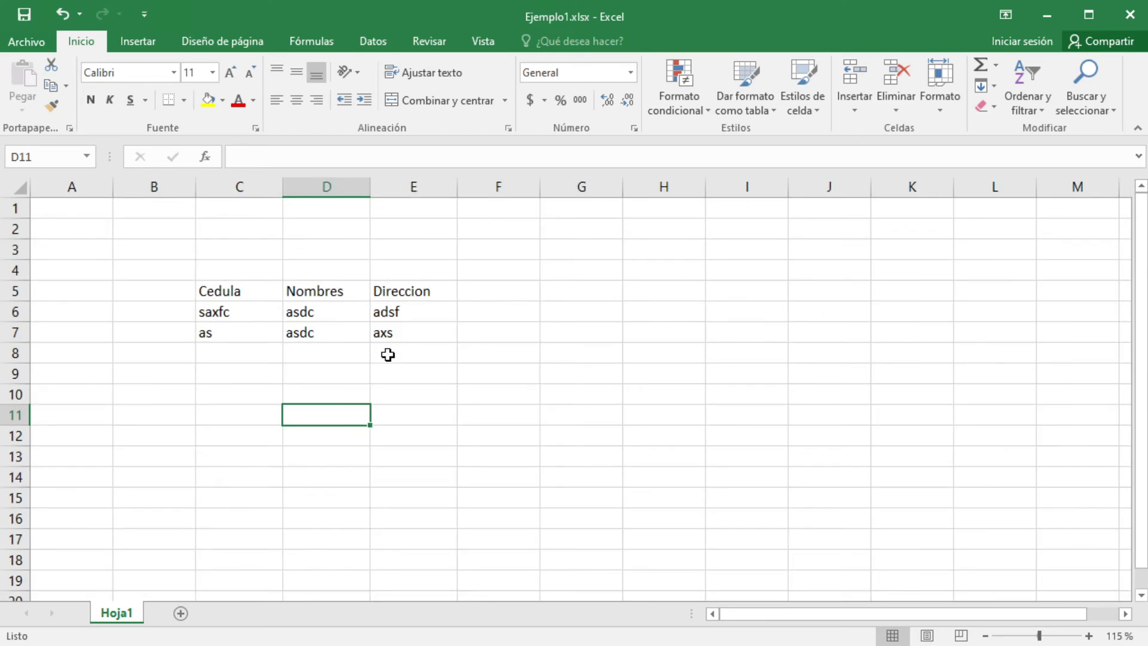
- Jump from cell A1 to the sheet's last row, 1048576, and across to its last column, XFD
left_click(51, 213)
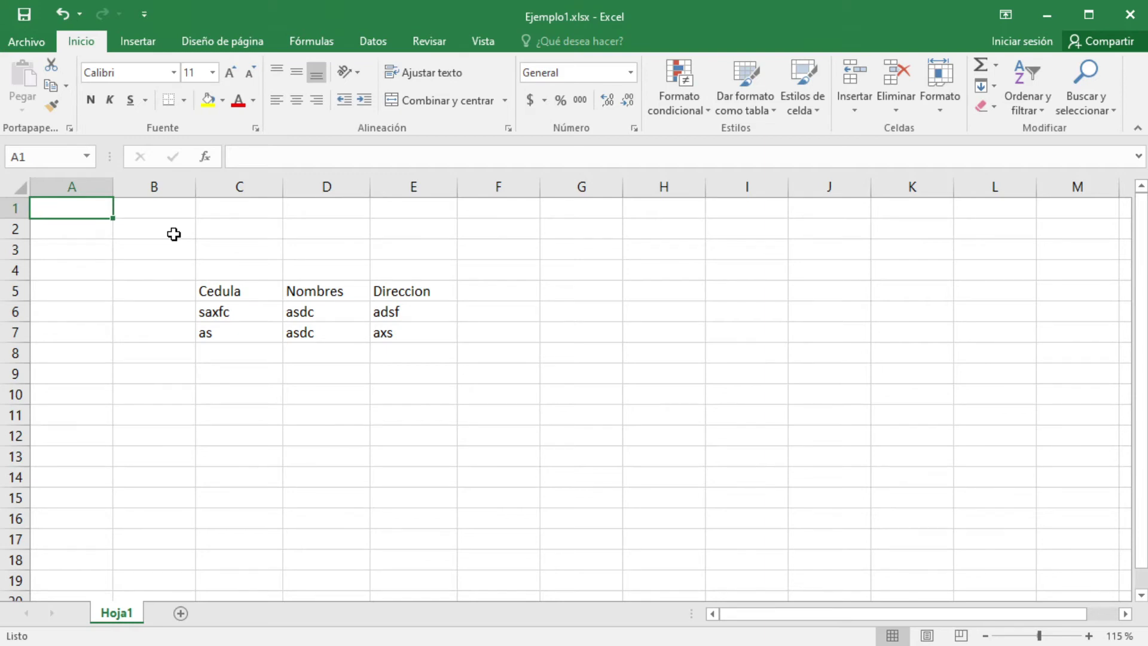
key("ctrl+Down")
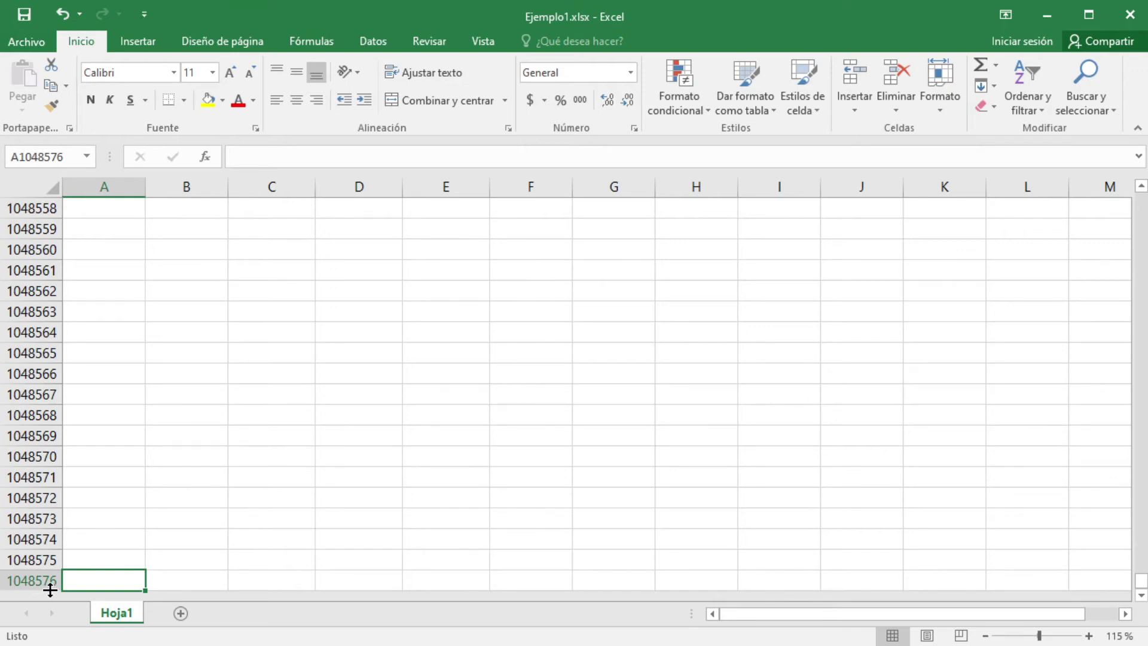
scroll(149, 519, "down", 2)
key("ctrl+Right")
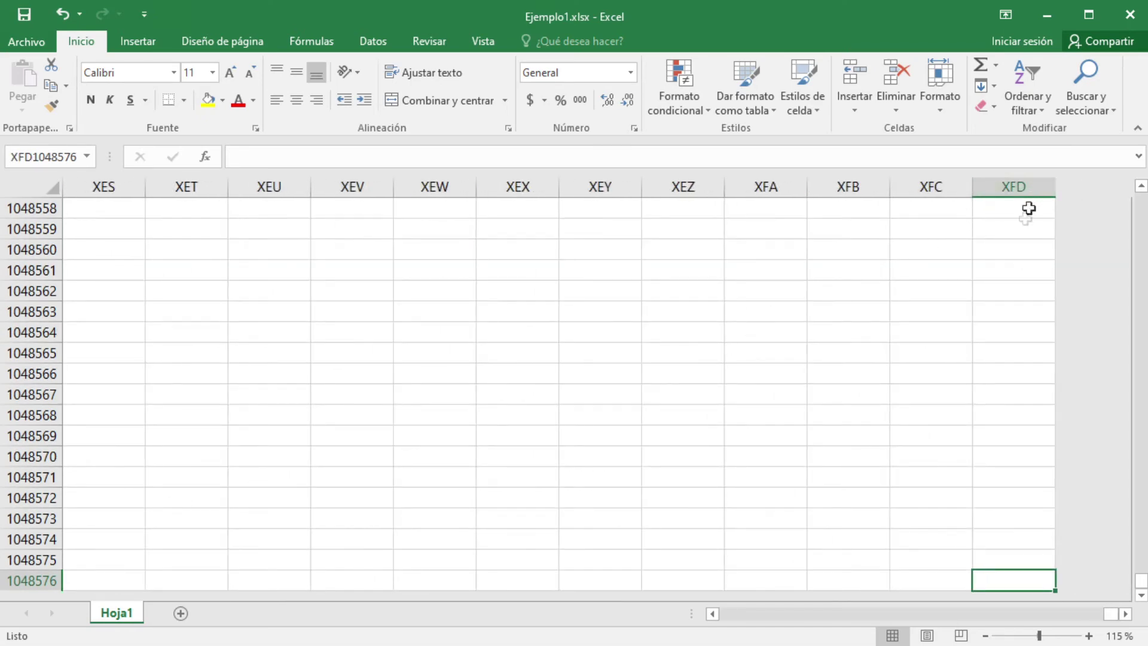
- Select the whole columns XFD and XFC, and return to column A in row 1048558
left_click(1015, 182)
left_click(950, 187)
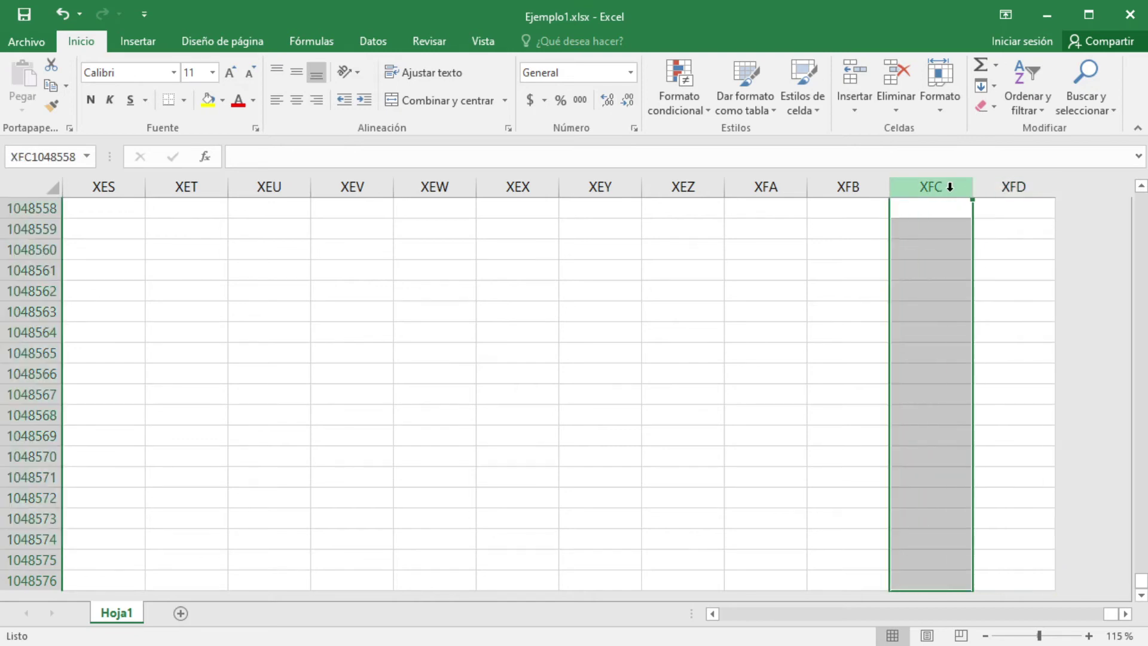
key("Left")
key("ctrl+Left")
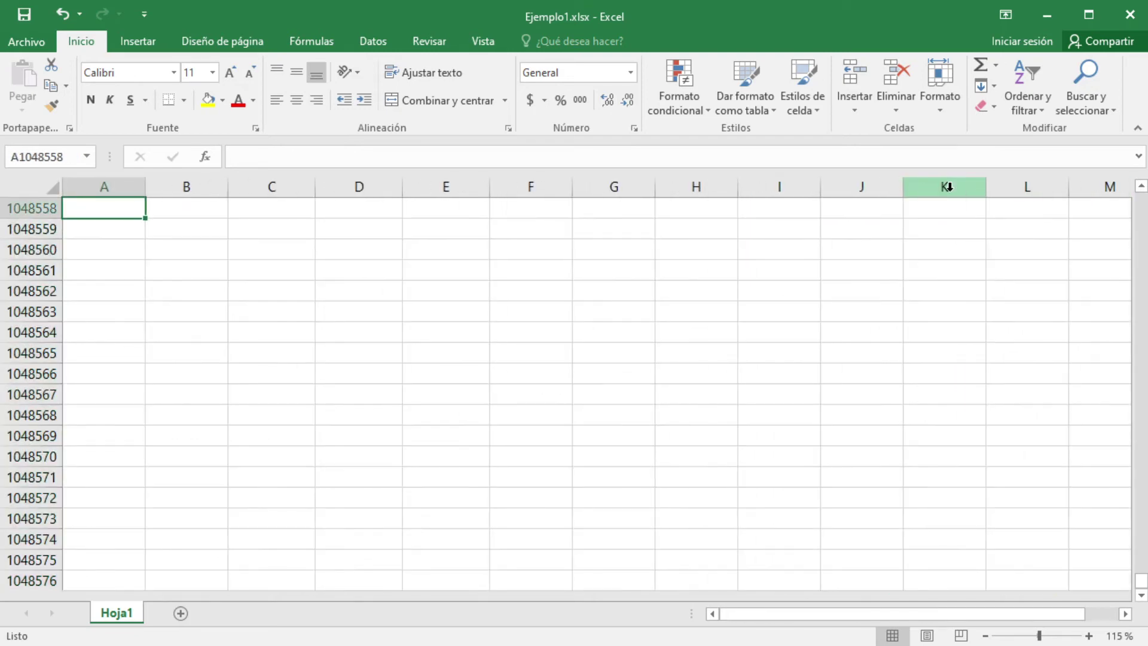
- Move cell by cell along row 1048558 from column A past Z to column AA to show the column lettering
key("Right")
key("Right")
key("Left")
key("Left")
key("Right")
key("Right")
key("Right")
key("Right")
key("Right")
key("Right")
key("Right")
key("Right")
key("Right")
key("Right")
key("Right")
key("Right")
key("Right")
key("Right")
key("Right")
key("Right")
key("Right")
key("Right")
key("Right")
key("Right")
key("Right")
key("Right")
key("Right")
key("Right")
key("Right")
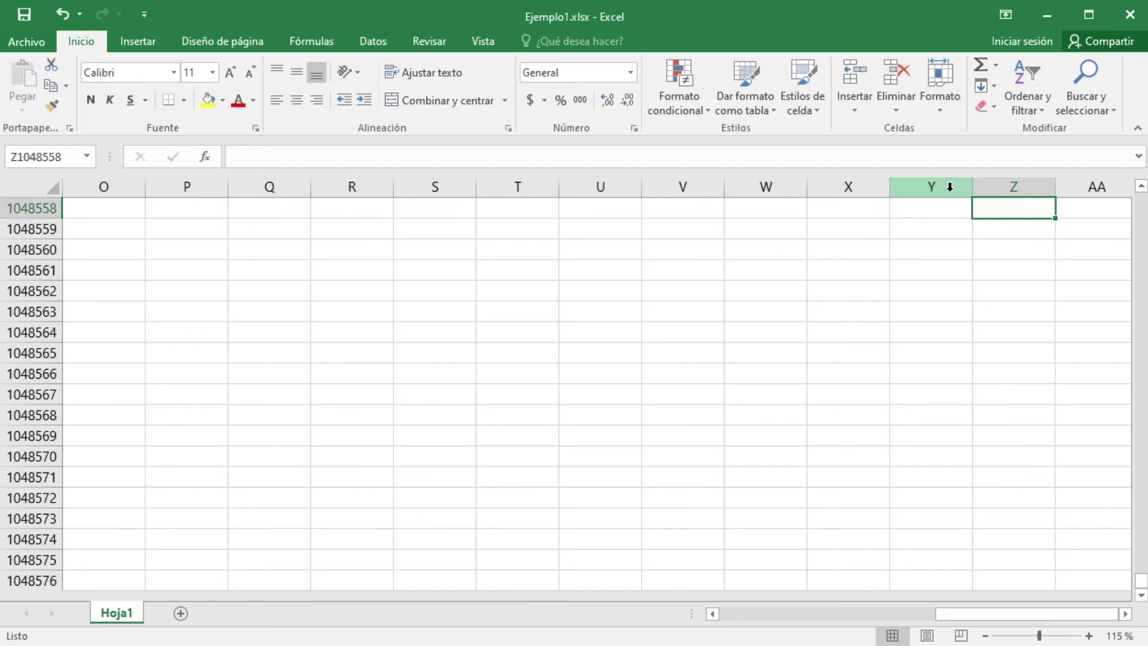
key("Right")
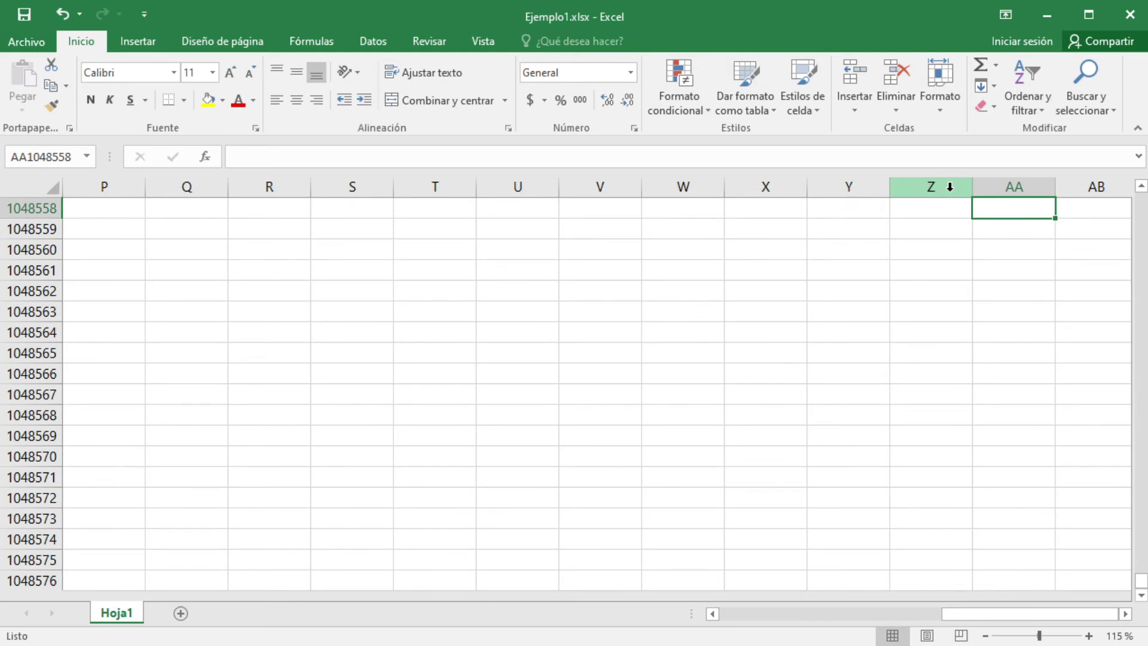
- Continue cell by cell along row 1048558 through the two-letter columns up to AZ
key("Right")
key("Right")
key("Right")
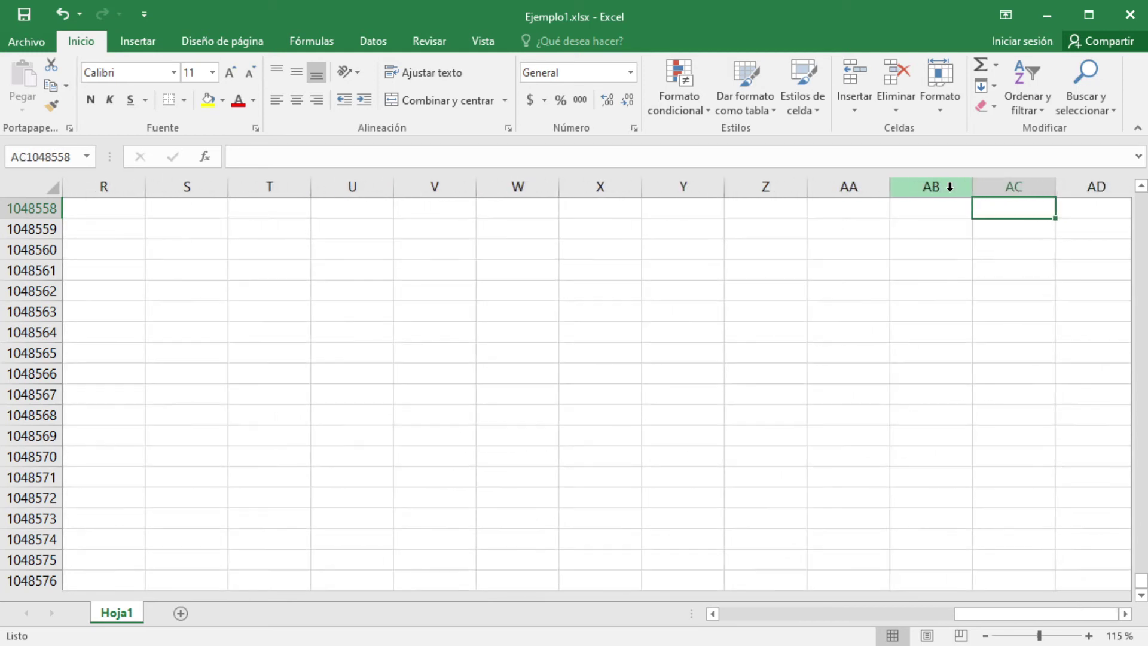
key("Right")
key("Right")
key("Right")
key("Right")
key("Right")
key("Right")
key("Right")
key("Right")
key("Right")
key("Right")
key("Right")
key("Right")
key("Right")
key("Right")
key("Right")
key("Right")
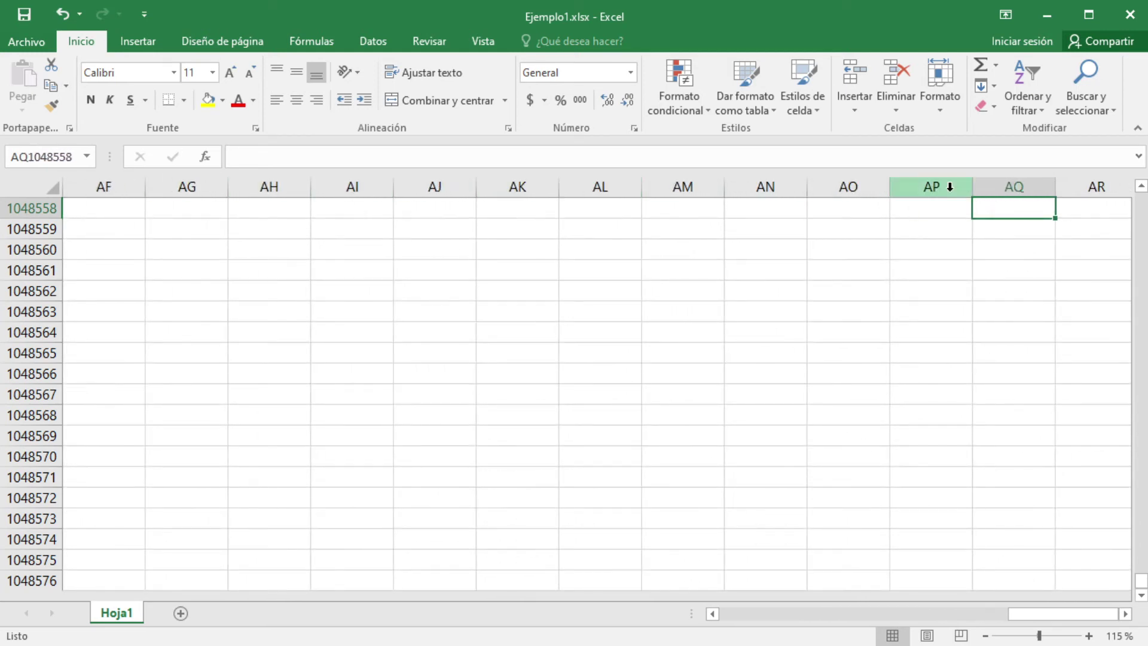
key("Right")
key("Right")
key("Right")
key("Right")
key("Right")
key("Right")
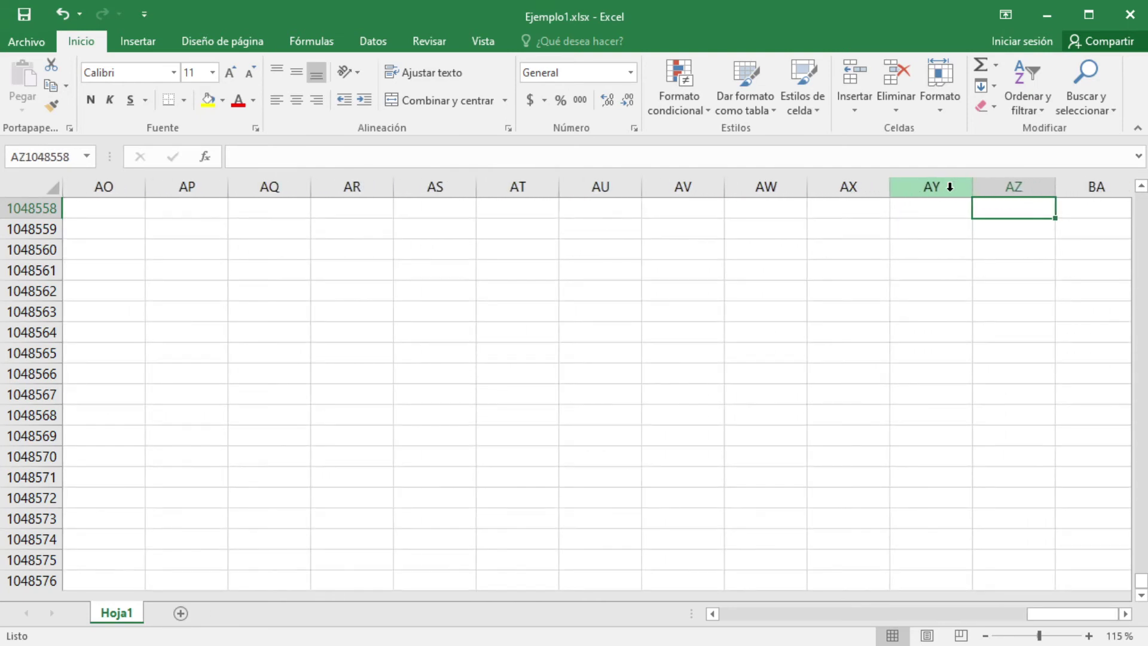
- Continue cell by cell along row 1048558 from column AZ through the two-letter columns BA onward to YS to examine the lettering
key("Right")
key("Right")
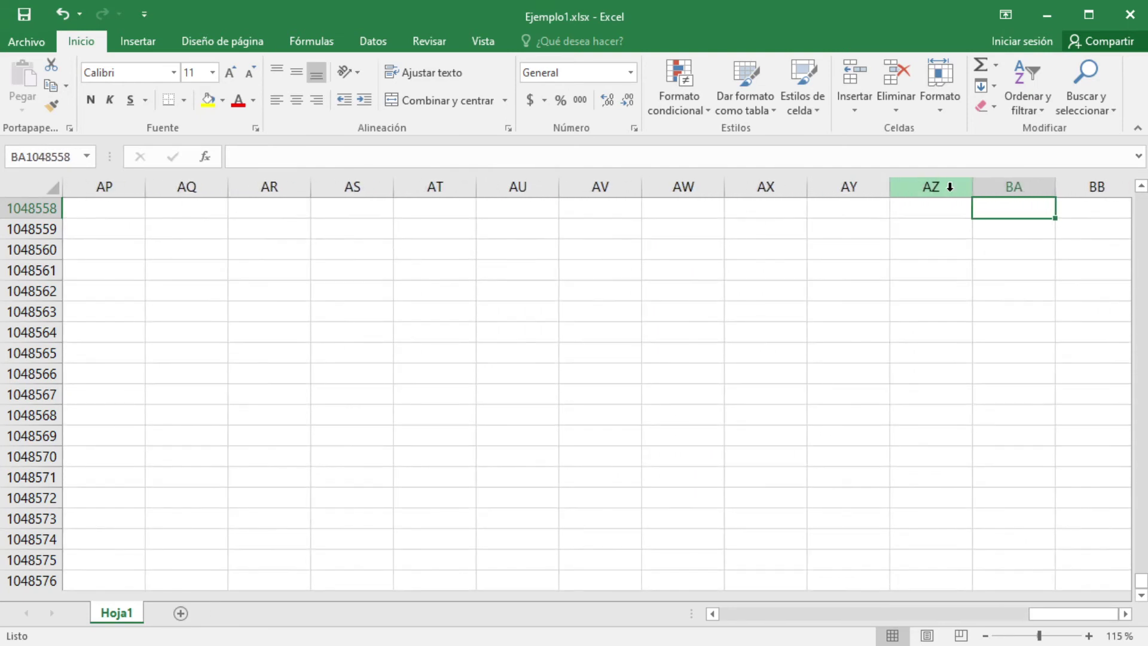
key("Right")
key("Right")
key("Right")
key("Right")
key("Right")
key("Right")
key("Right")
key("Right")
key("Right")
key("Right")
key("Right")
key("Right")
key("Right")
key("Right")
key("Right")
key("Right")
key("Right")
key("Right")
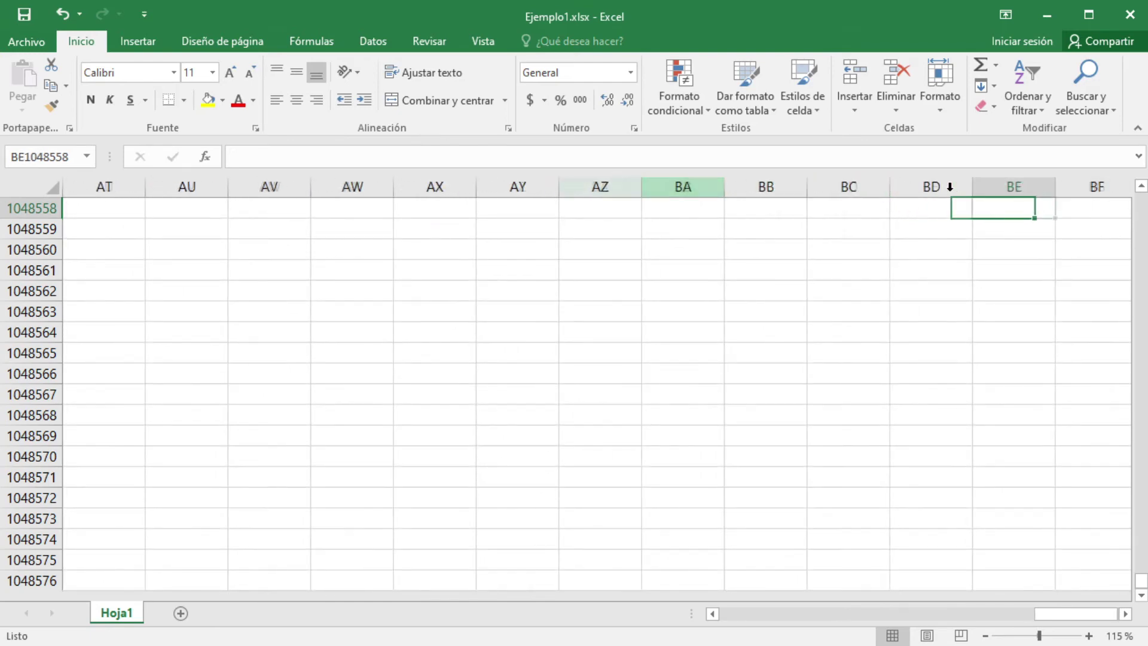
key("Right")
key("Right")
key("Right")
key("Right")
key("Right")
key("Right")
key("Right")
key("Right")
key("Right")
key("Right")
key("Right")
key("Right")
key("Right")
key("Right")
key("Right")
key("Right")
key("Right")
key("Right")
key("Right")
key("Right")
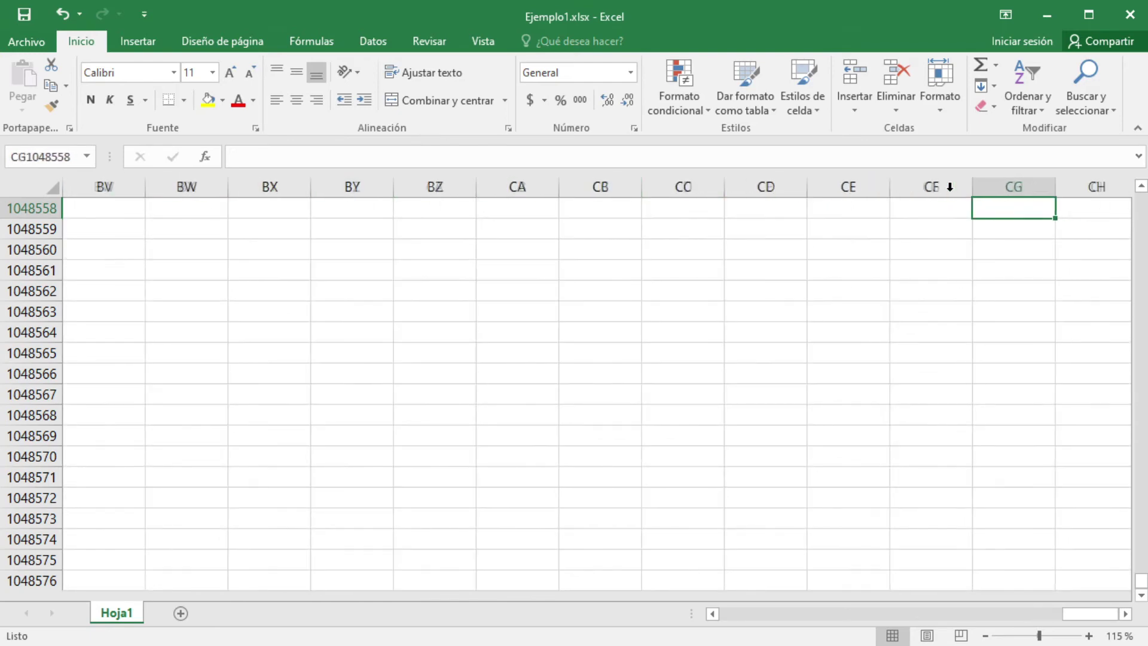
key("Right")
key("Right")
key("Right")
key("Right")
key("Right")
key("Right")
key("Right")
key("Right")
key("Right")
key("Right")
key("Right")
key("Right")
key("Right")
key("Right")
key("Right")
key("Right")
key("Right")
key("Right")
key("Right")
key("Right")
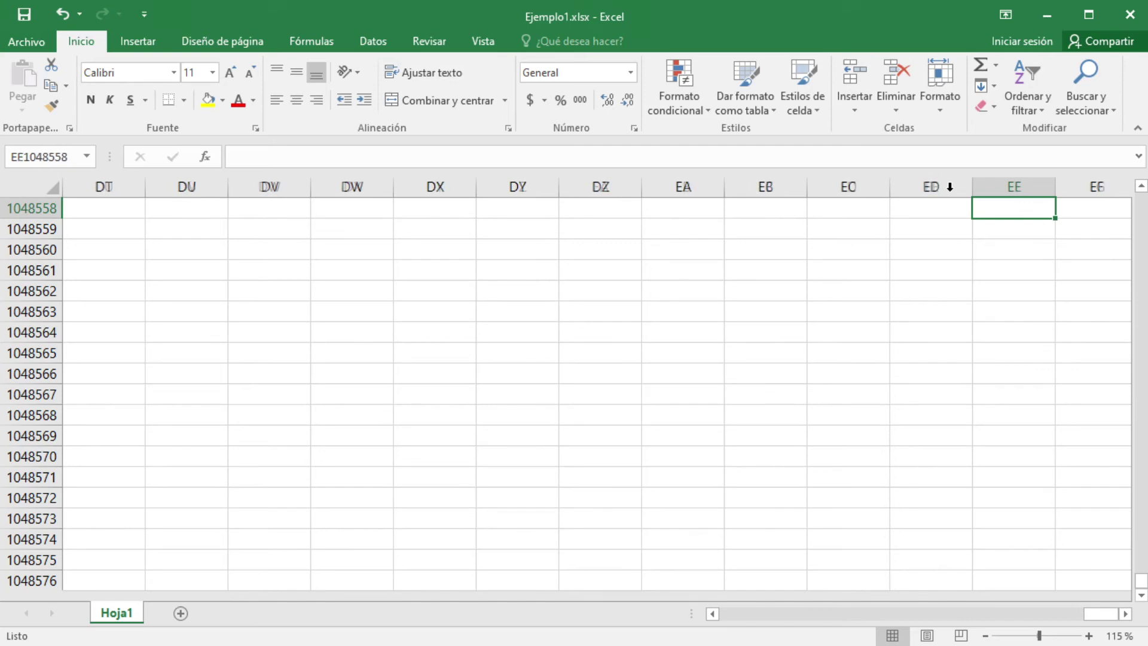
key("Right")
key("Right")
key("Right")
key("Right")
key("Right")
key("Right")
key("Right")
key("Right")
key("Right")
key("Right")
key("Right")
key("Right")
key("Right")
key("Right")
key("Right")
key("Right")
key("Right")
key("Right")
key("Right")
key("Right")
key("Right")
key("Right")
key("Right")
key("Right")
key("Right")
key("Right")
key("Right")
key("Right")
key("Right")
key("Right")
key("Right")
key("Right")
key("Right")
key("Right")
key("Right")
key("Right")
key("Right")
key("Right")
key("Right")
key("Right")
key("Right")
key("Right")
key("Right")
key("Right")
key("Right")
key("Right")
key("Right")
key("Right")
key("Right")
key("Right")
key("Right")
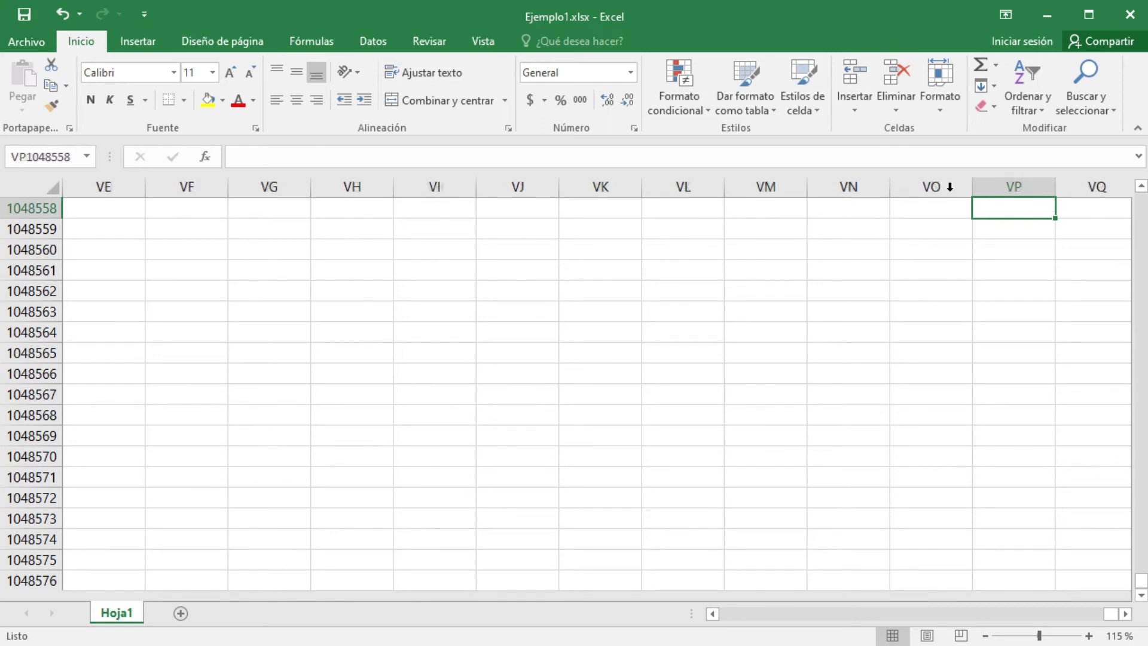
key("Right")
key("Right")
key("Right")
key("Right")
key("Right")
key("Right")
key("Right")
key("Right")
key("Right")
key("Right")
key("Right")
key("Right")
key("Right")
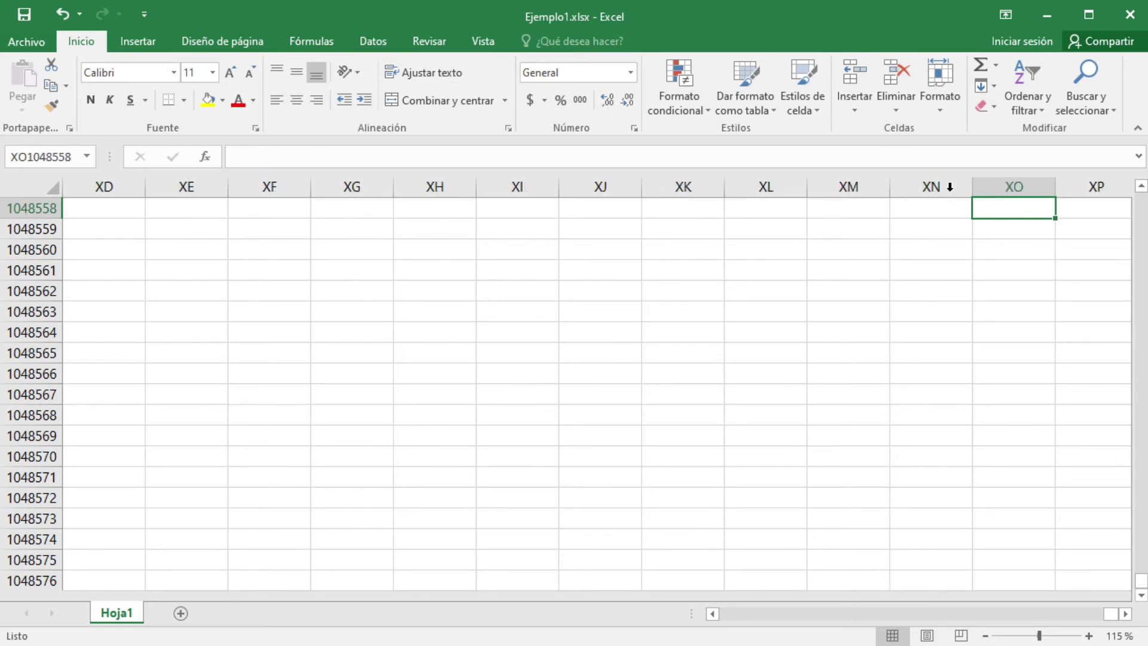
key("Right")
key("Right")
key("Right")
key("Right")
key("Right")
key("Right")
key("Right")
key("Right")
key("Right")
key("Right")
key("Right")
key("Right")
key("Right")
key("Right")
key("Right")
key("Right")
key("Right")
key("Right")
key("Right")
key("Right")
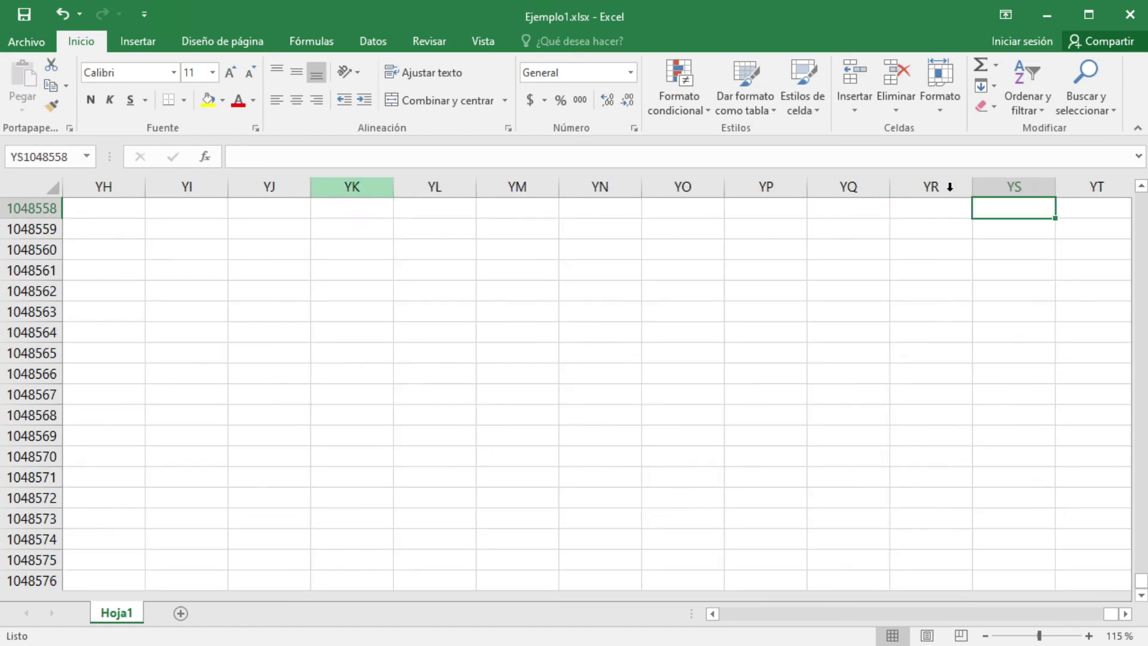
- Continue cell by cell along row 1048558 from column YS past ZZ to AAE to show where three-letter columns begin
key("Right")
key("Right")
key("Right")
key("Right")
key("Right")
key("Right")
key("Right")
key("Right")
key("Right")
key("Right")
key("Right")
key("Right")
key("Right")
key("Right")
key("Right")
key("Right")
key("Right")
key("Right")
key("Right")
key("Right")
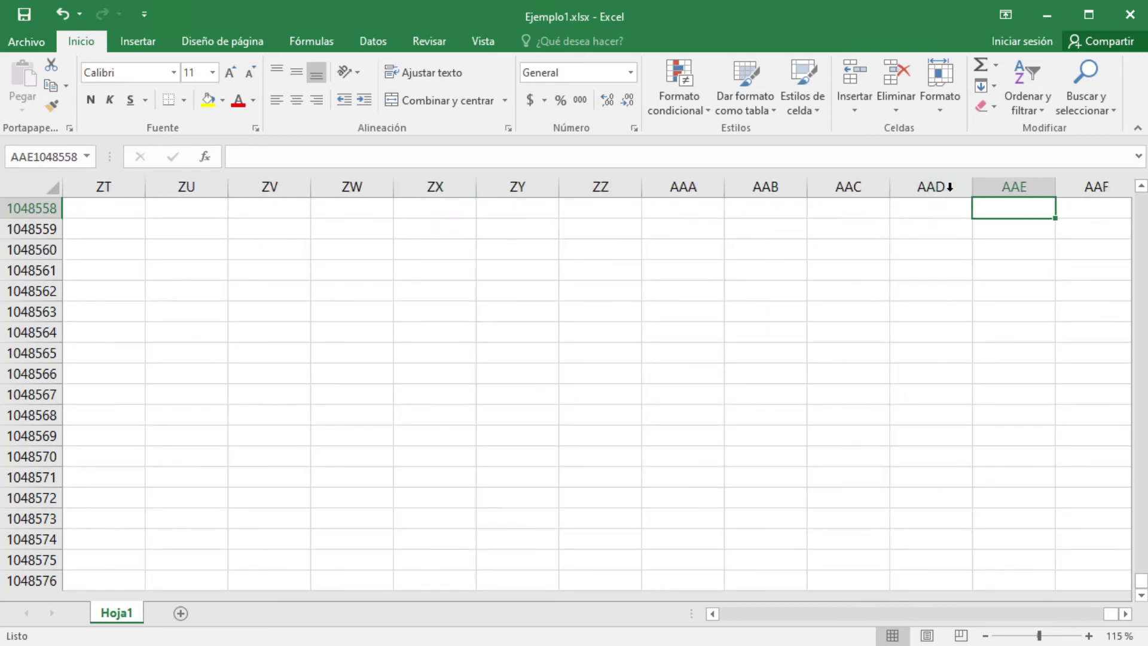
- Go back to column ZZ in row 1048558 and step into AAA and AAB to show the lettering change
key("Left")
key("Left")
key("Left")
key("Left")
key("Left")
key("Left")
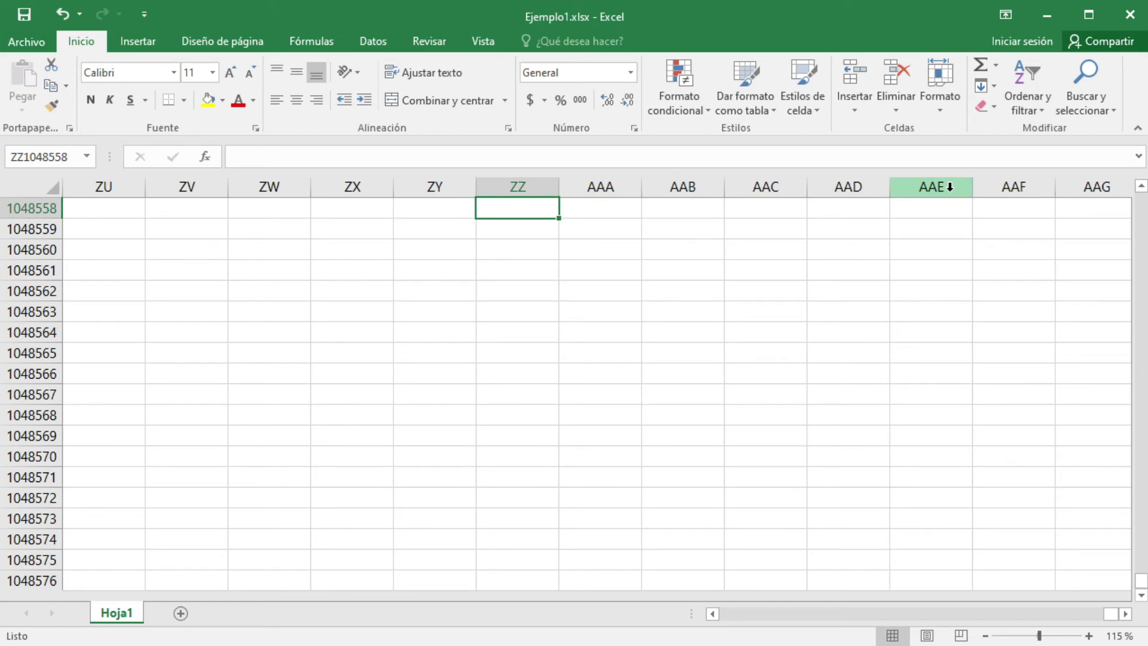
key("Right")
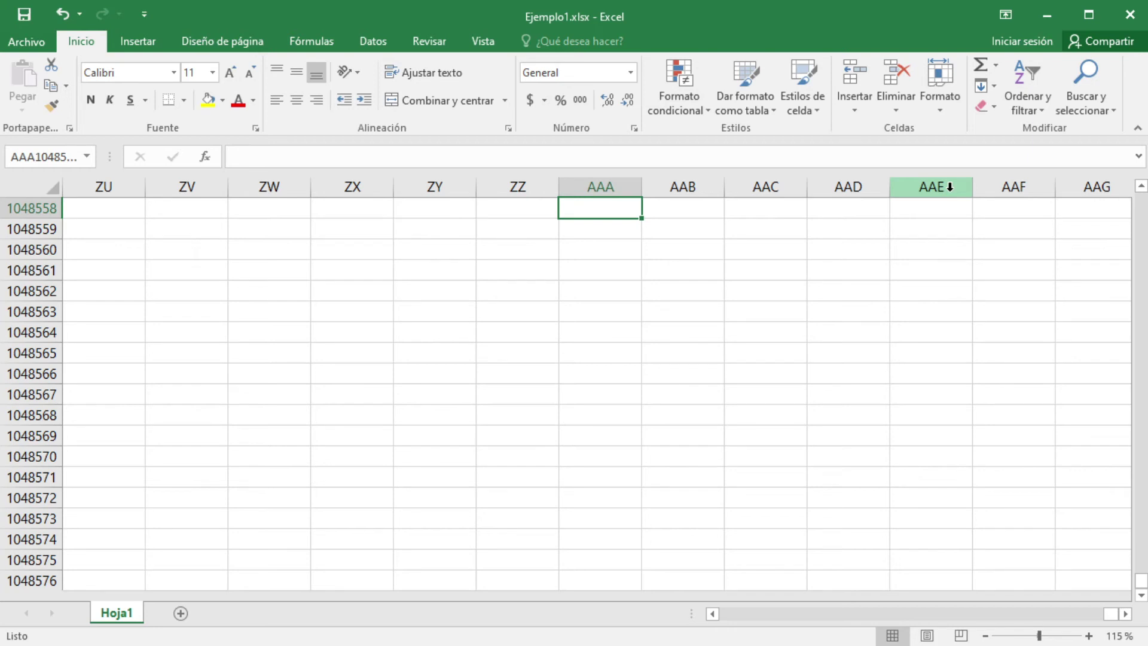
key("Right")
key("Left")
key("Right")
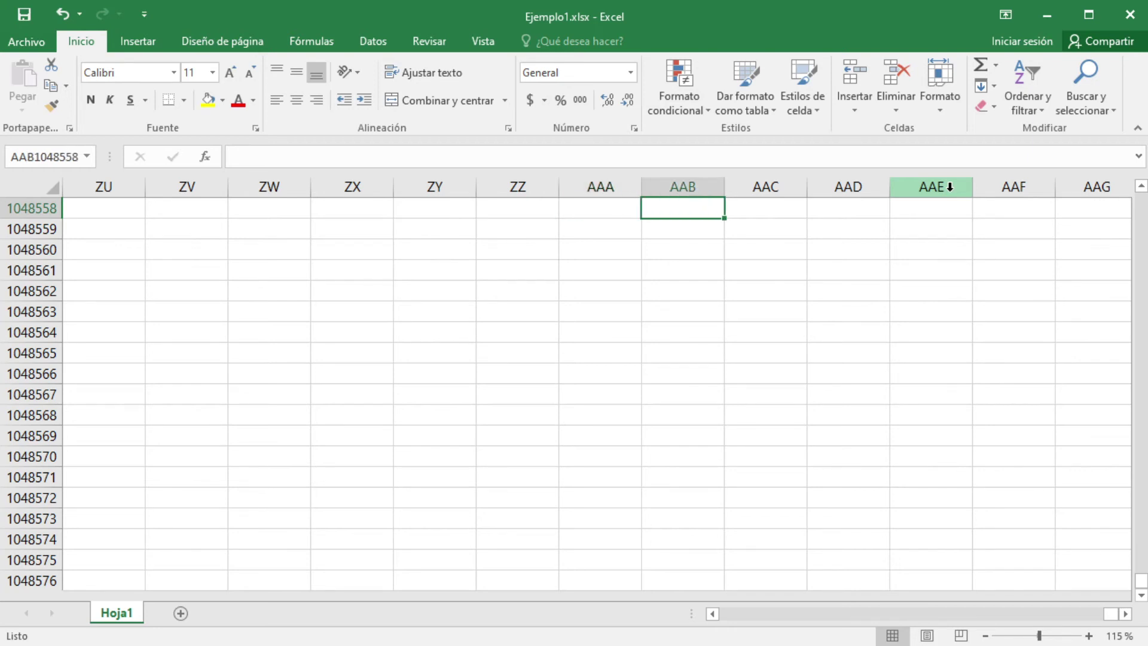
- Continue through the three-letter columns to the sheet's last column, XFD, and return to cell A1
key("Right")
key("Right")
key("Right")
key("Right")
key("Right")
key("Right")
key("Right")
key("Right")
key("Right")
key("Right")
key("Right")
key("Right")
key("ctrl+Right")
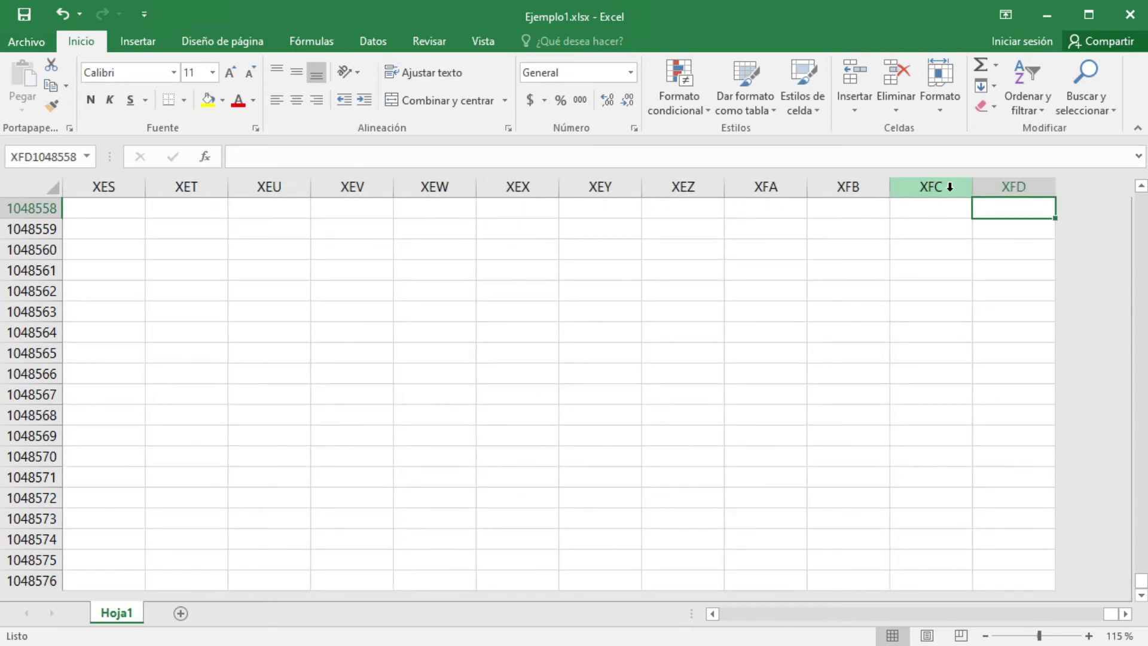
key("ctrl+Left")
key("ctrl+Up")
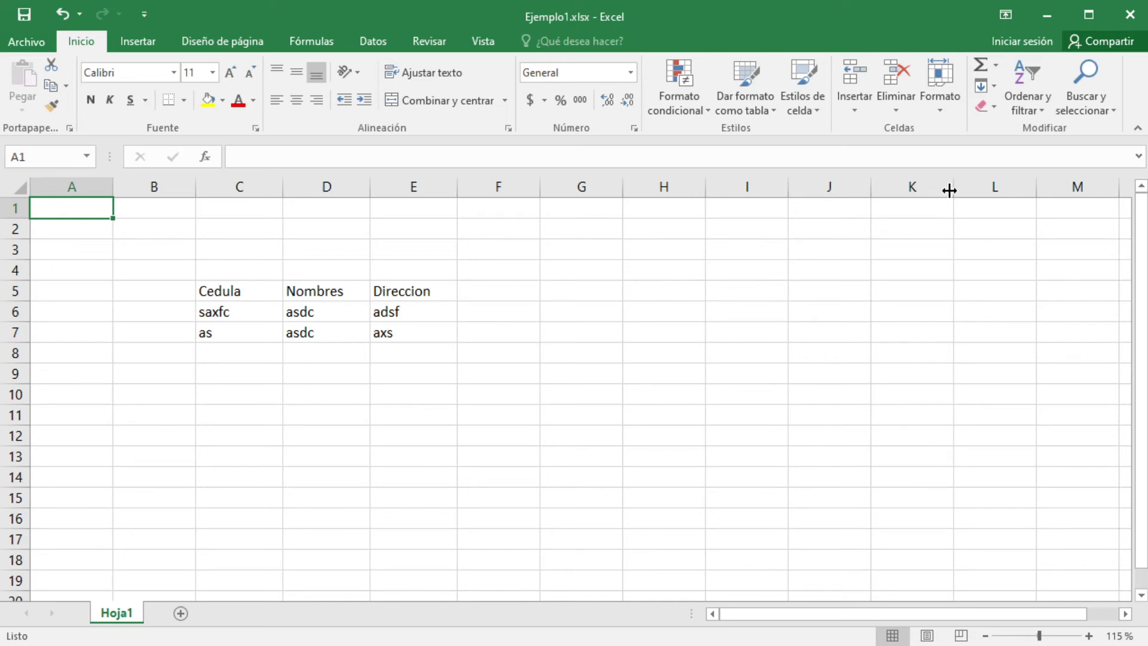
- Move to the Cedula header in C5, extend the selection across the headers and down a row, and finish in C7
key("Down")
key("Down")
key("Down")
key("Down")
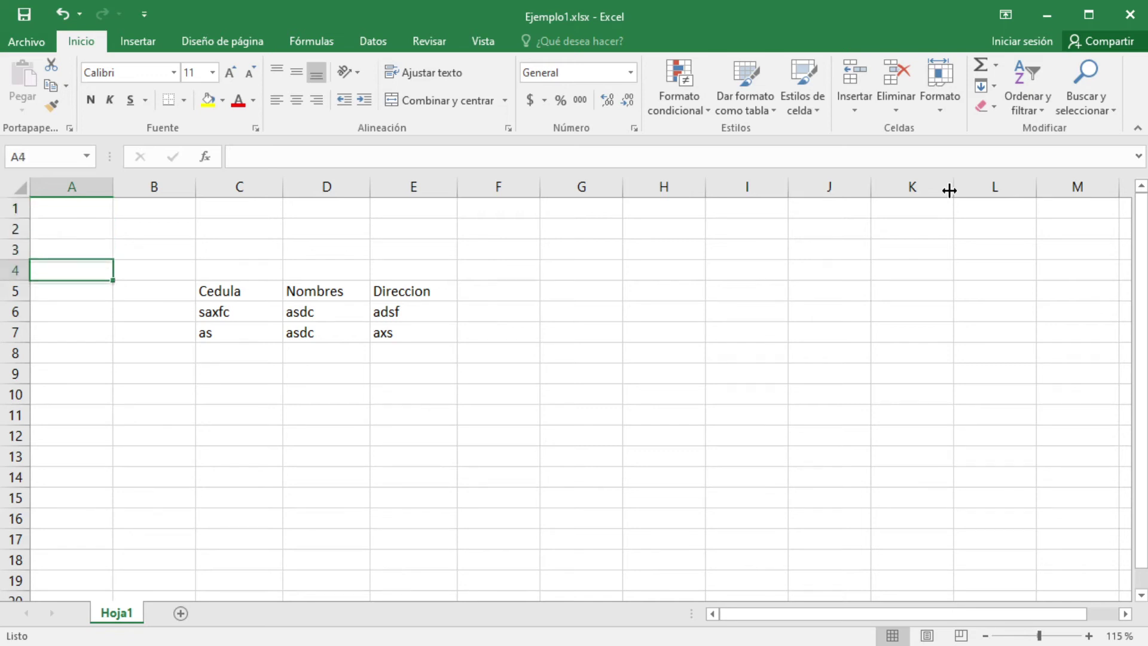
key("Right")
key("Right")
key("shift+Right")
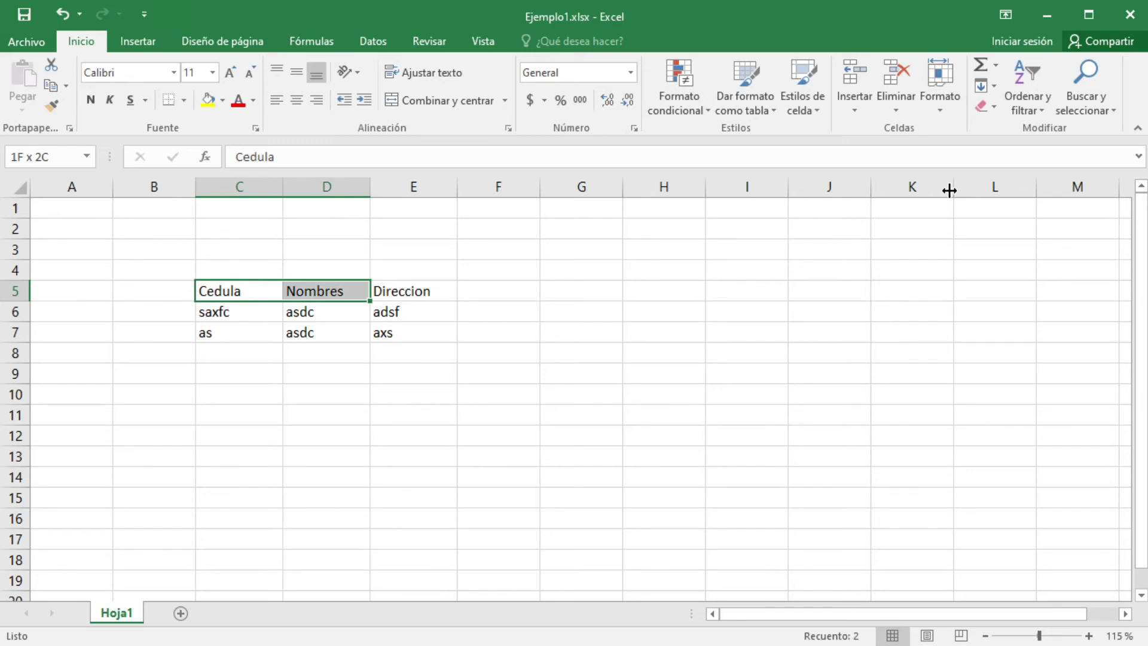
key("shift+Right")
key("shift+Down")
key("Return")
key("Down")
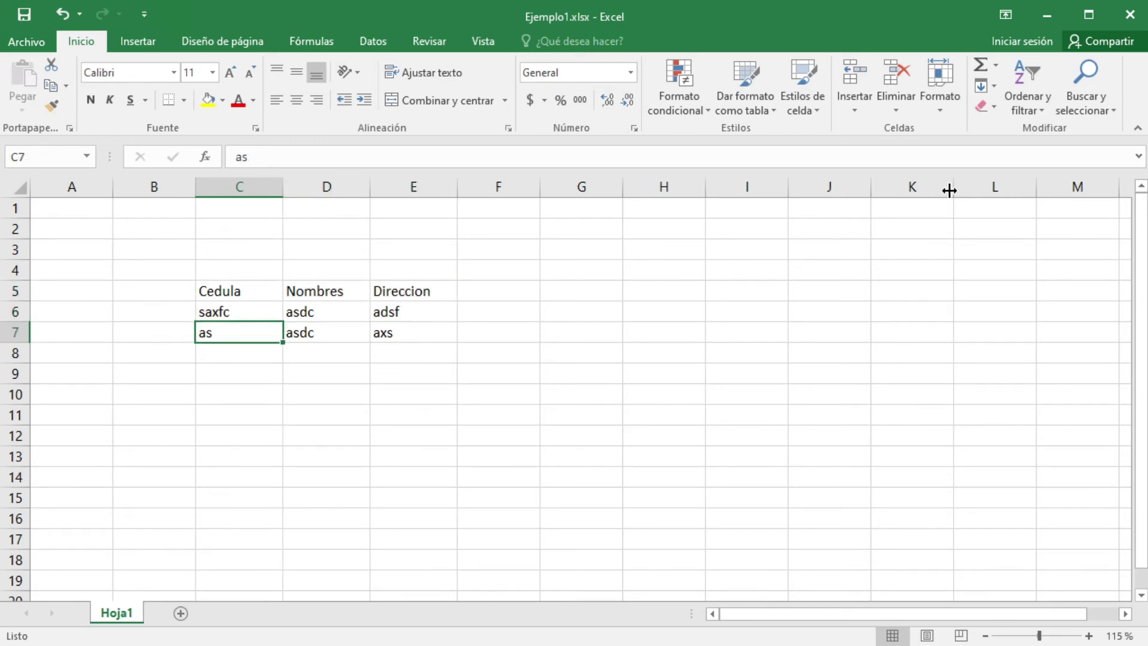
- Select the whole row 1 and the whole column A, finishing in cell B2
scroll(300, 256, "down", 1)
scroll(299, 252, "up", 1)
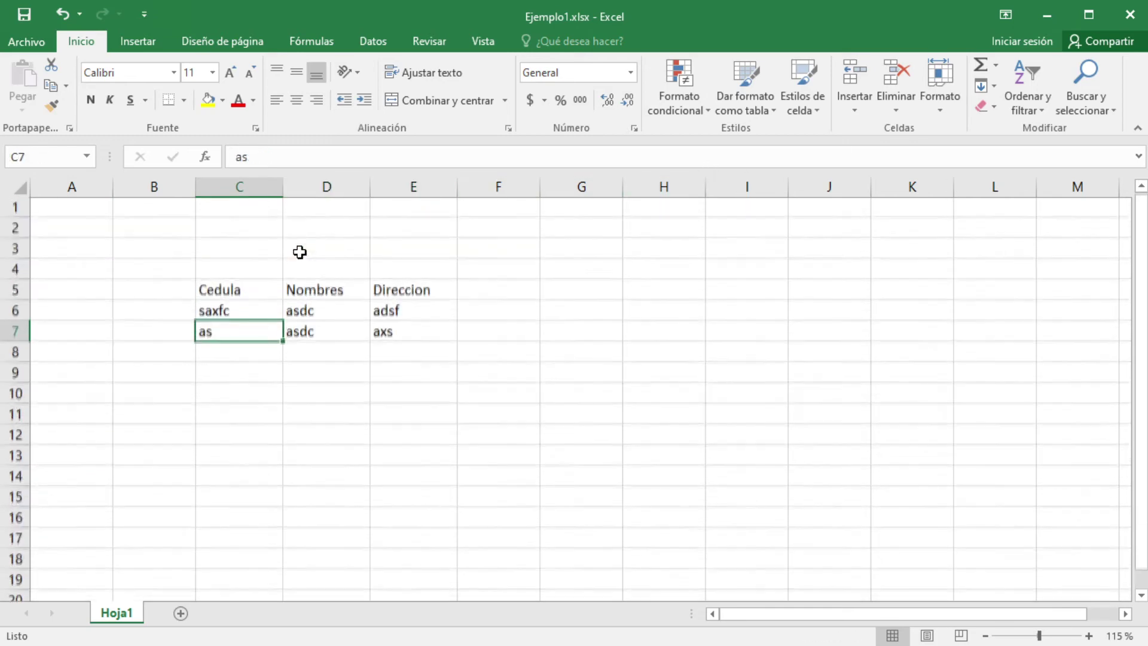
left_click(14, 209)
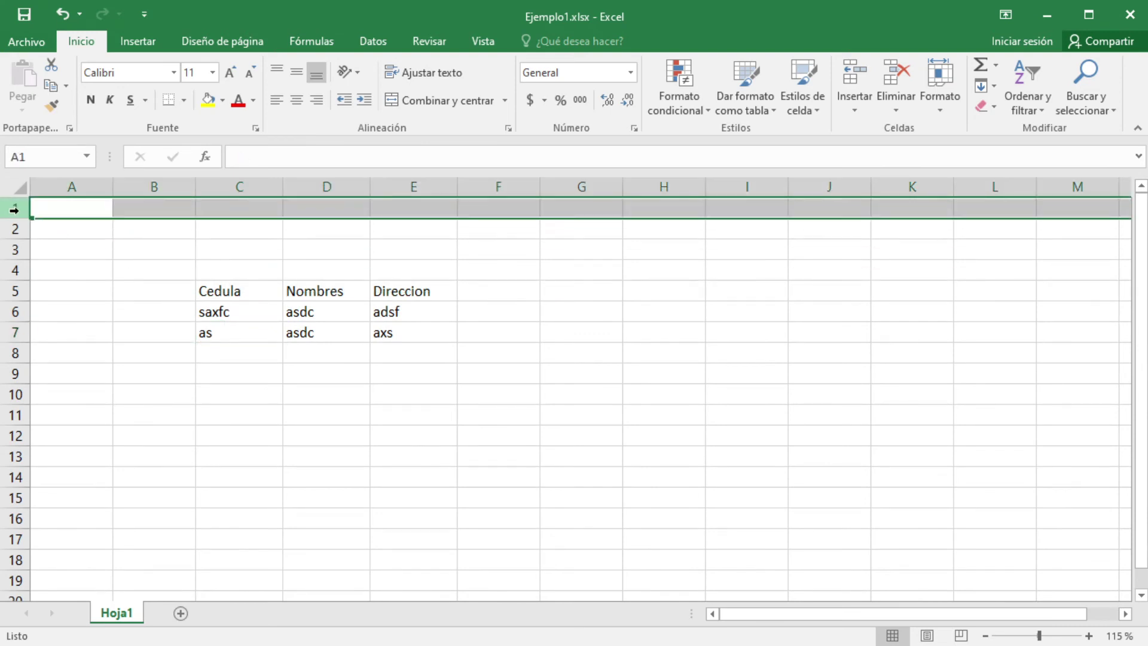
left_click(73, 186)
left_click(148, 228)
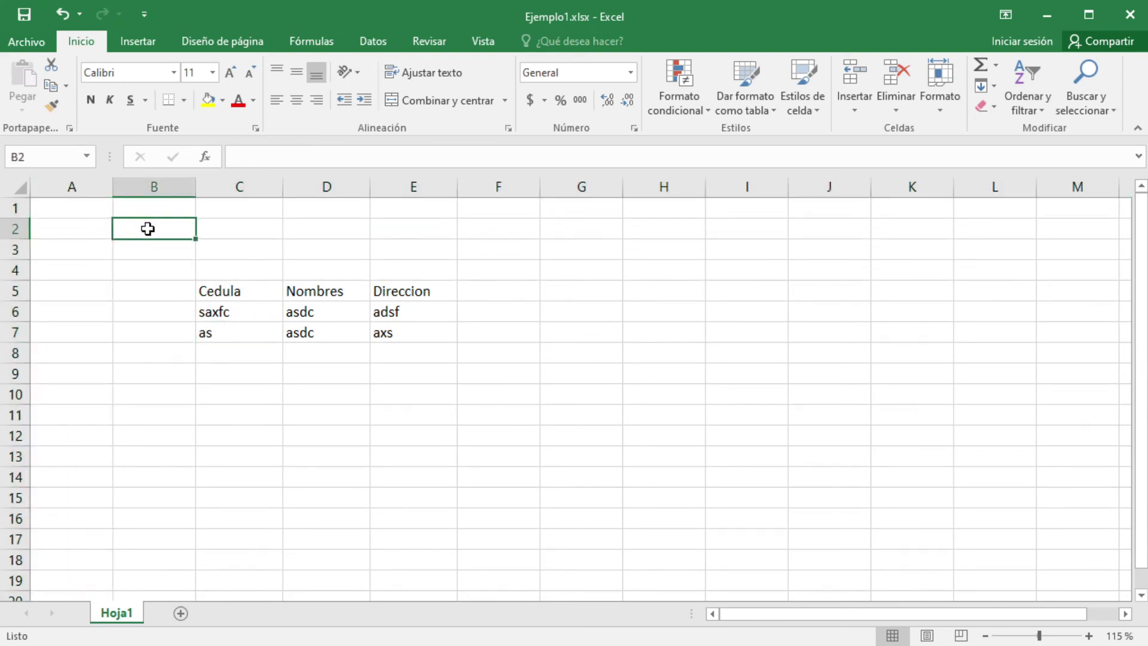
- Select the table range C5:E7 and the entire worksheet, finishing in cell C8
left_click(231, 288)
left_click_drag(231, 288, 424, 342)
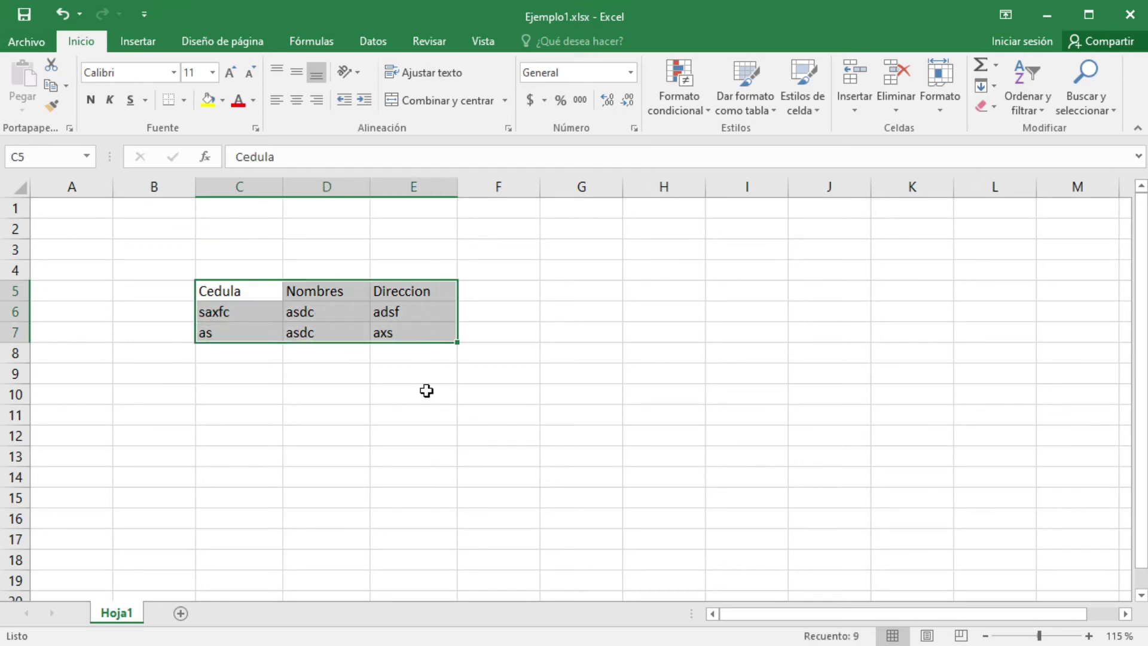
left_click(425, 391)
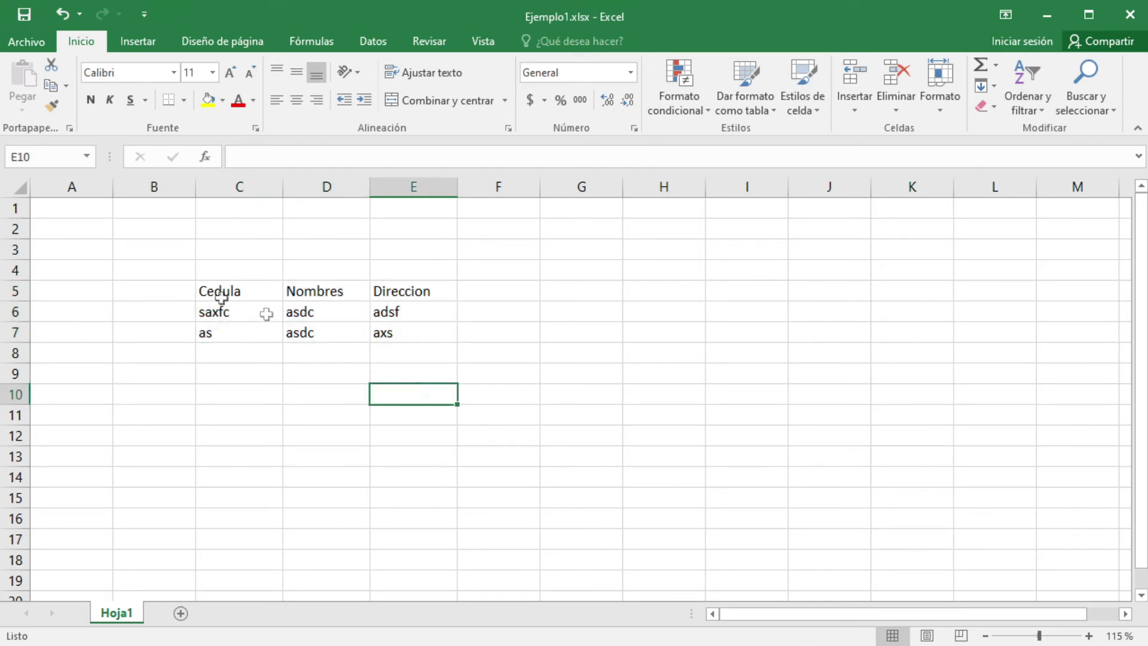
left_click(22, 191)
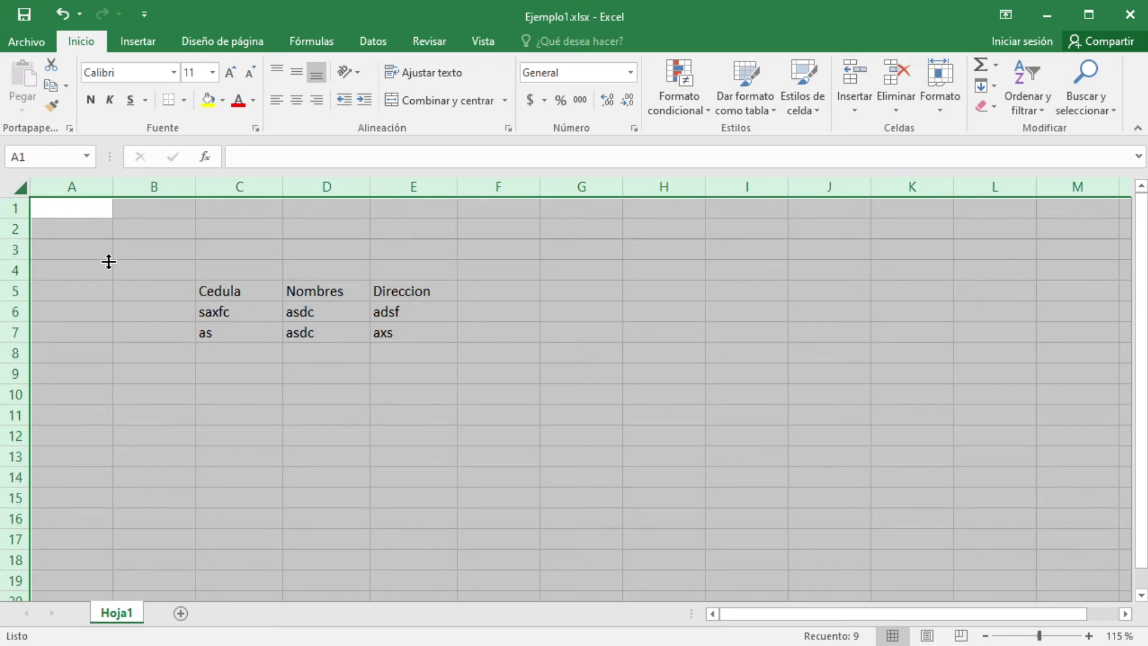
left_click(198, 350)
- Add two new worksheets after Hoja1
scroll(268, 337, "down", 4)
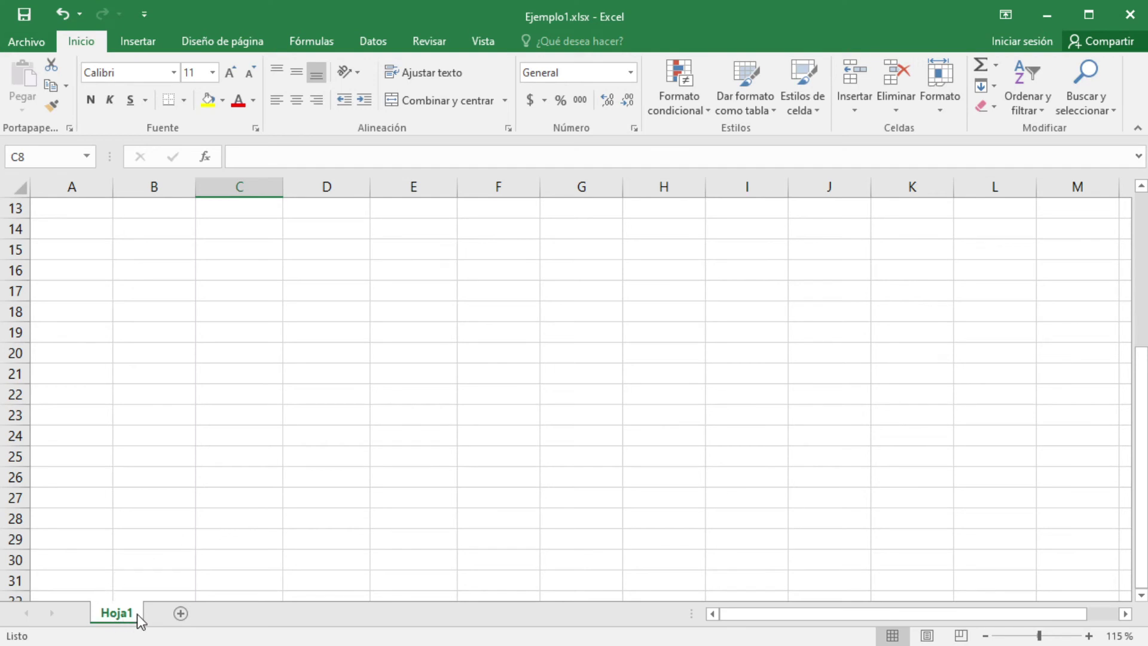
left_click(181, 613)
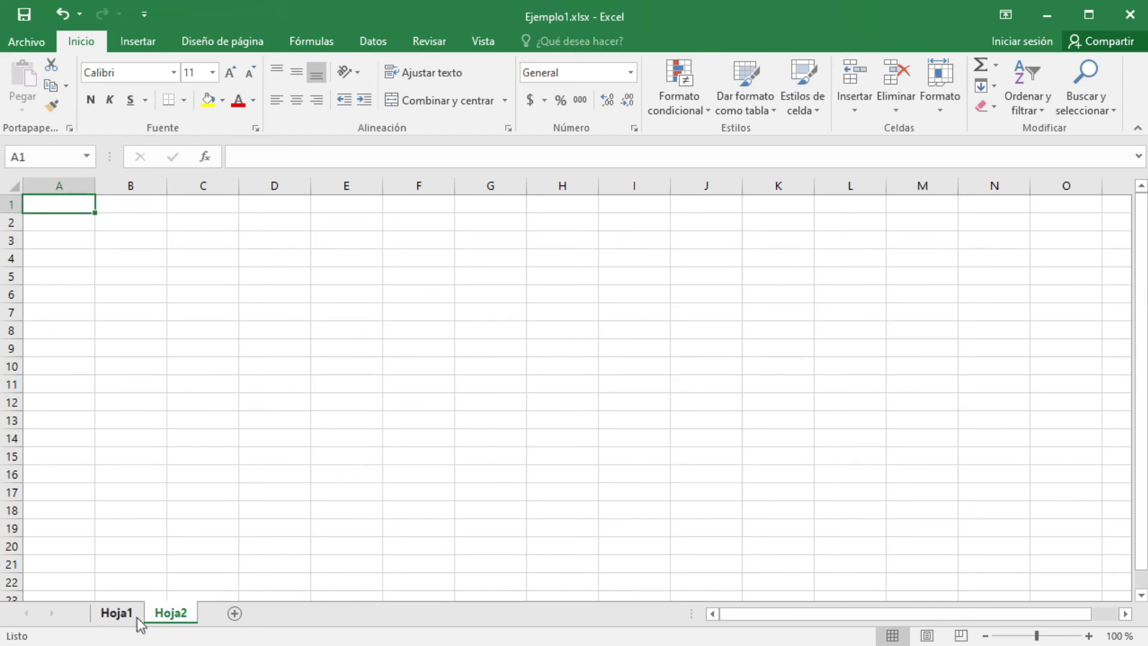
left_click(233, 616)
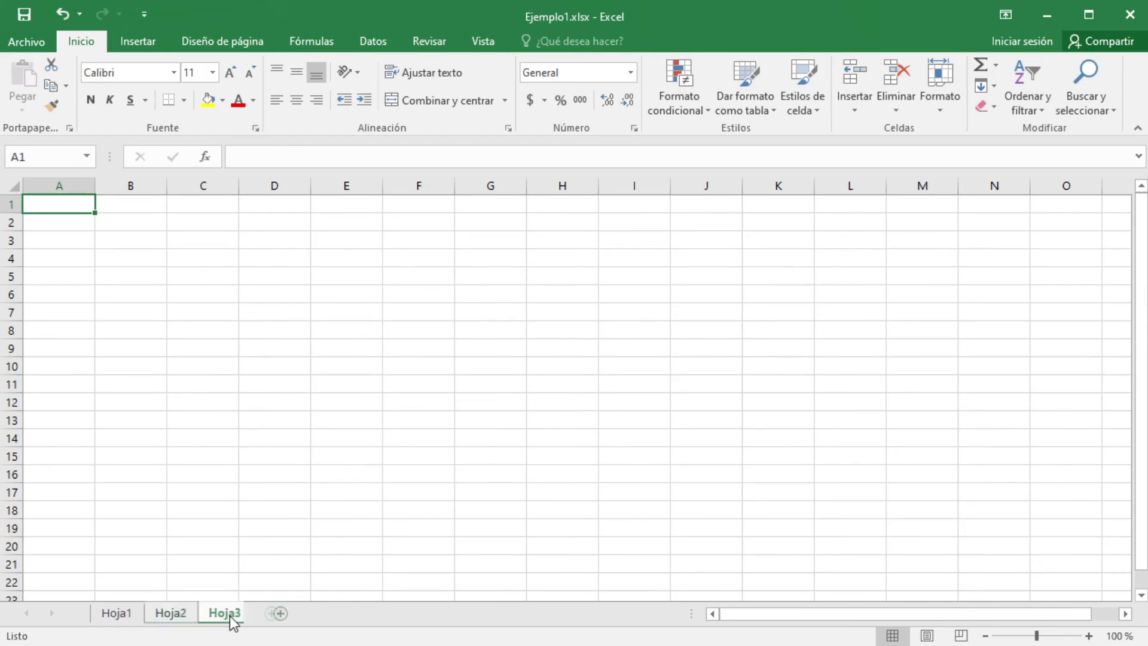
- Open the names of sheets Hoja1, Hoja2 and Hoja3 for editing in turn, and return to Hoja1 without renaming any
left_click(124, 619)
double_click(132, 615)
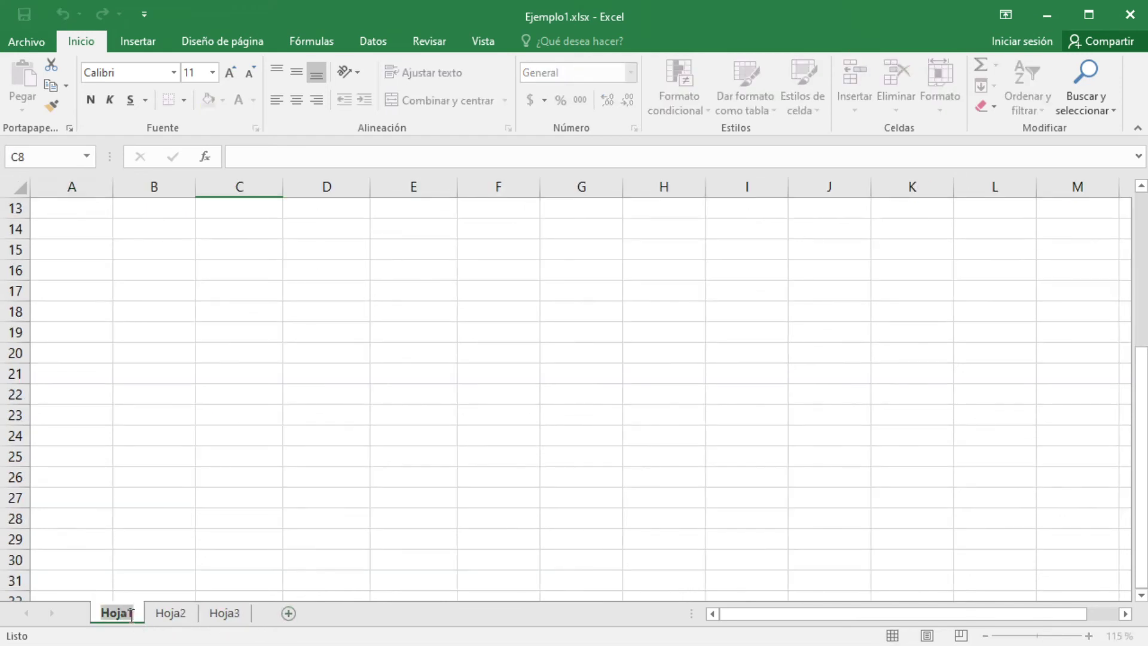
double_click(167, 616)
double_click(210, 615)
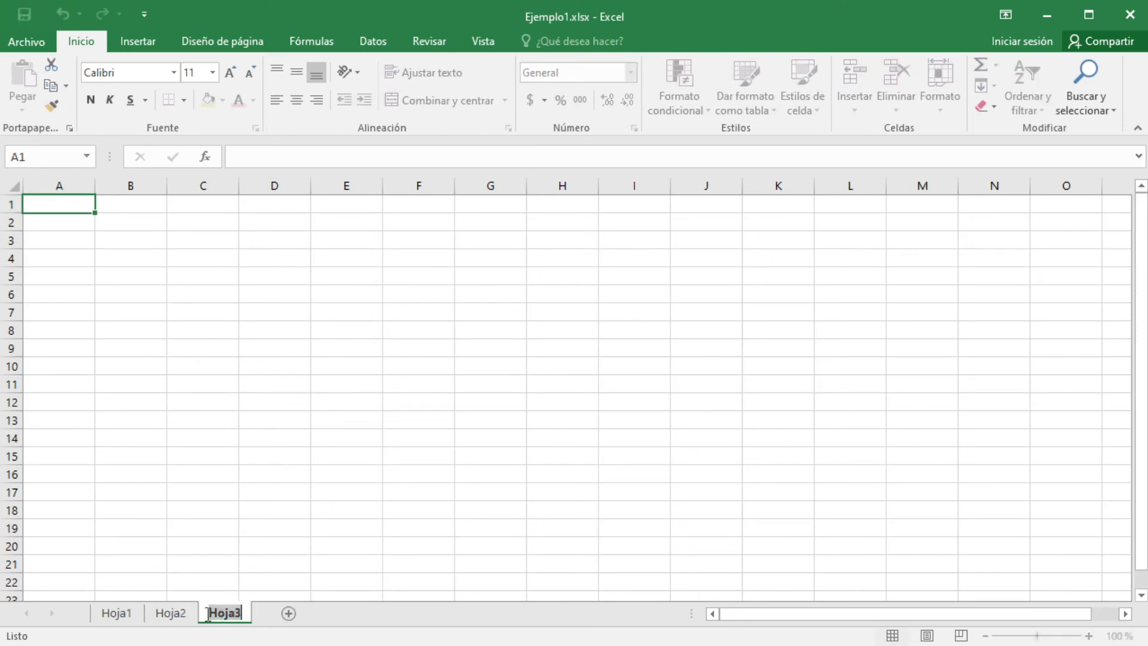
left_click(116, 615)
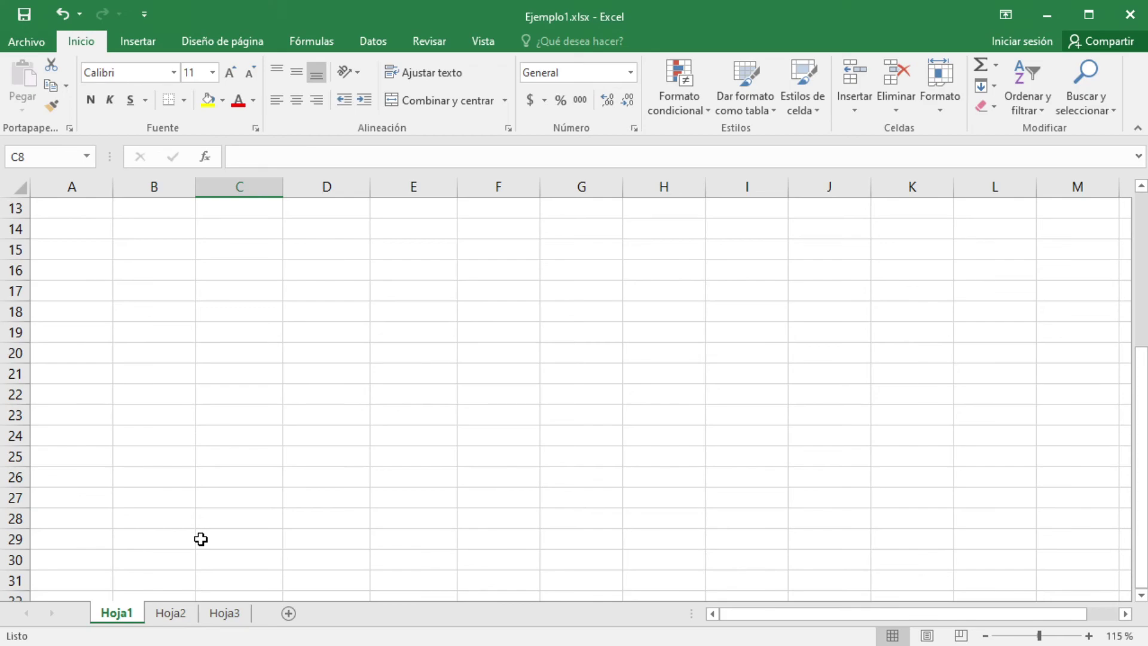
- Open the Save As options and browse for a location, and return to the worksheet without saving
left_click(29, 41)
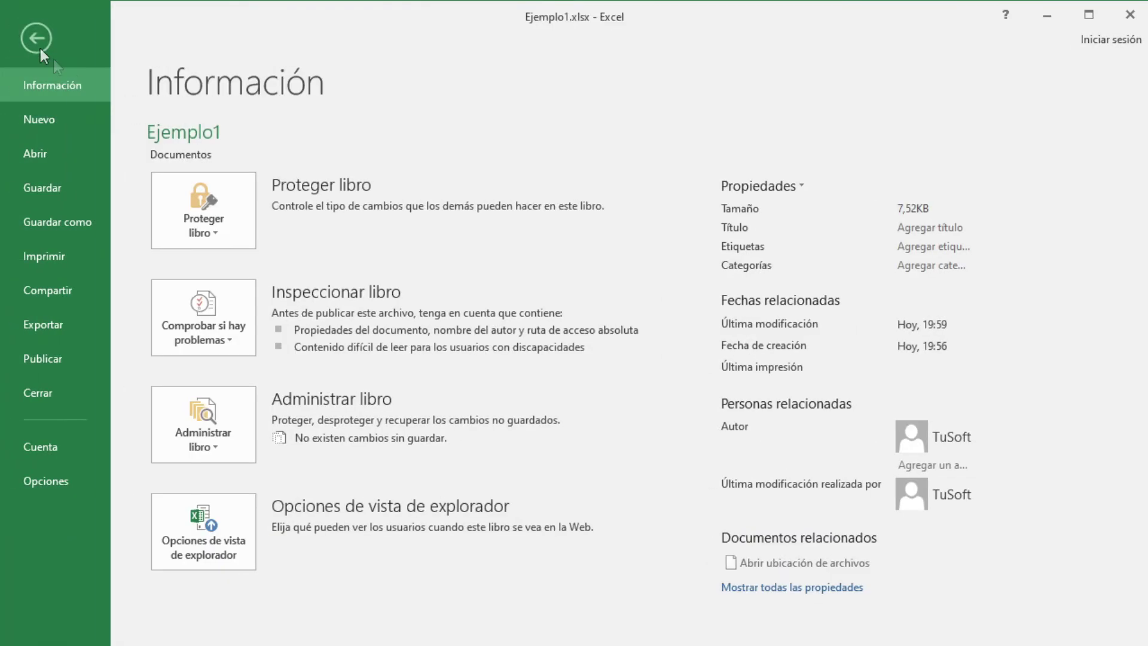
left_click(73, 221)
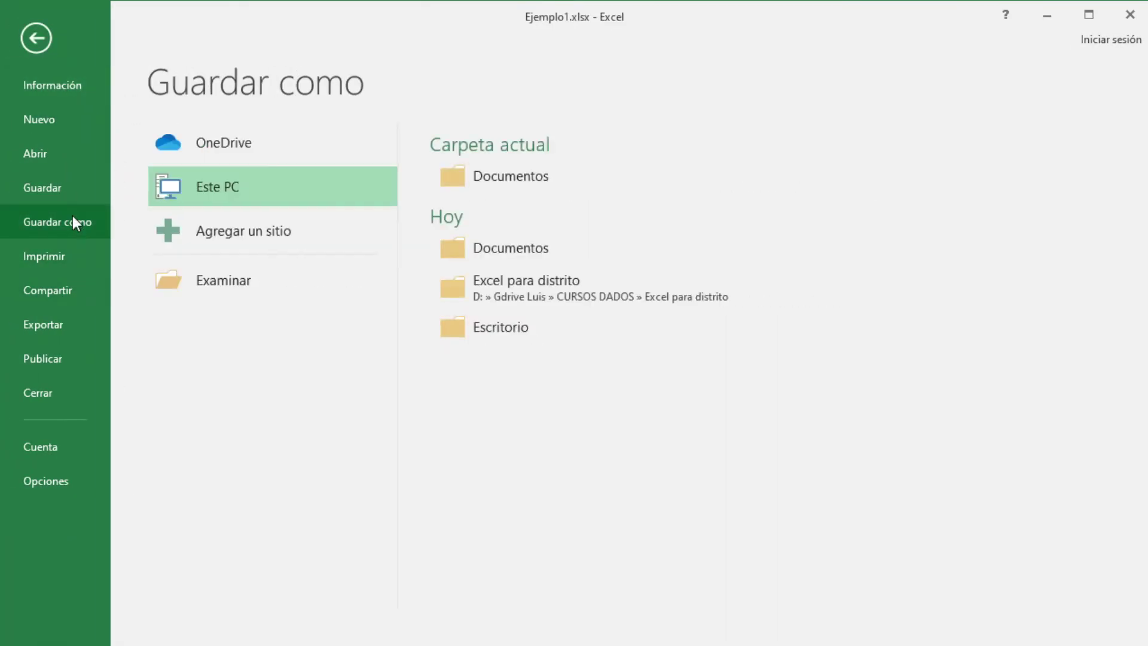
left_click(189, 278)
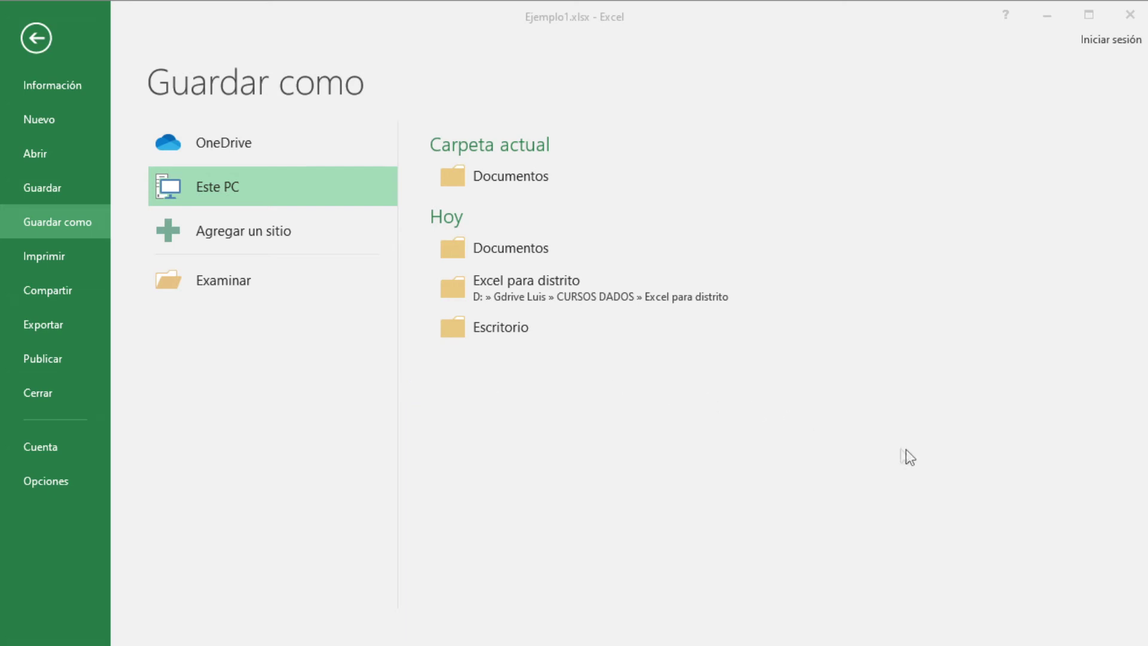
left_click(910, 469)
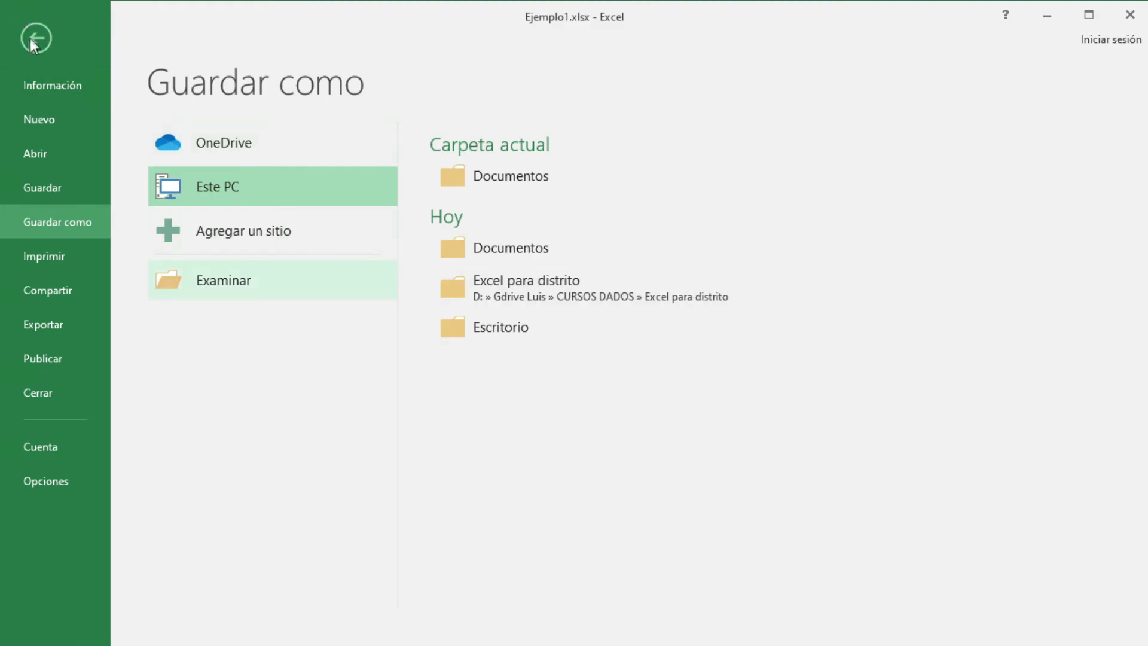
left_click(33, 38)
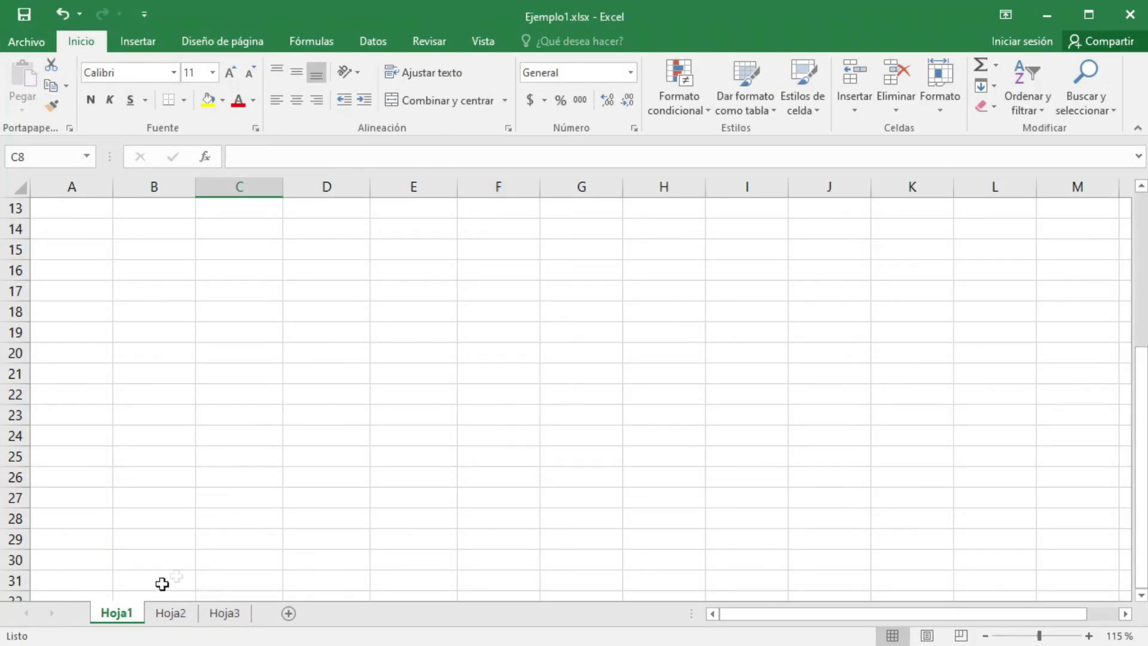
- Switch between the worksheets Hoja1, Hoja2 and Hoja3 to view each one
left_click(173, 613)
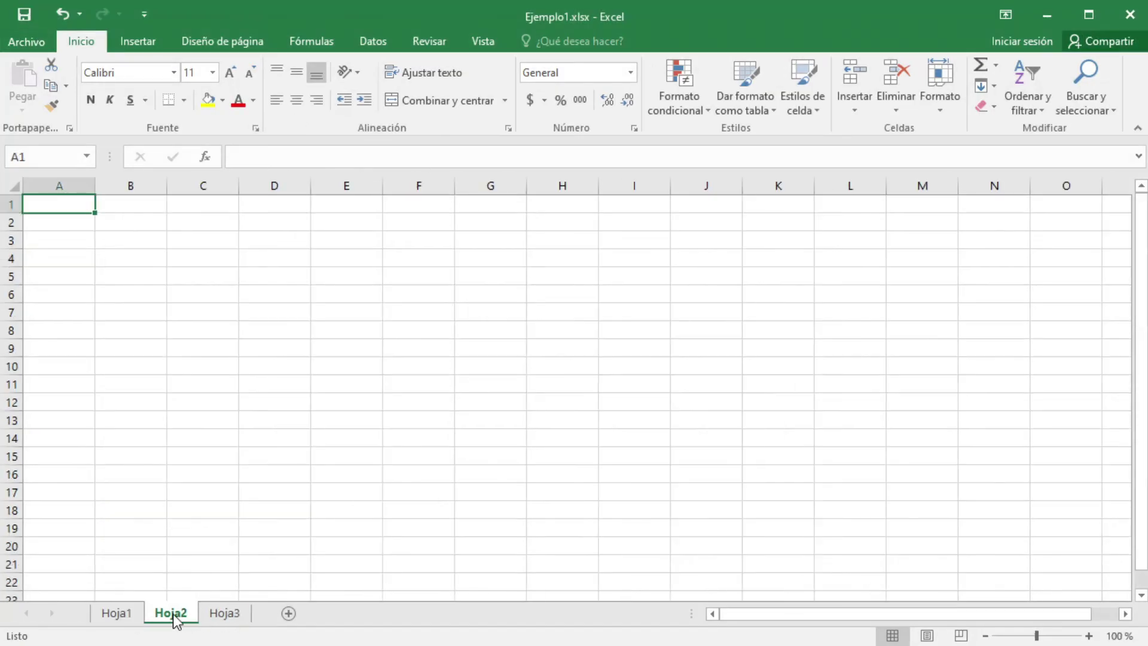
left_click(128, 611)
left_click(170, 612)
left_click(228, 616)
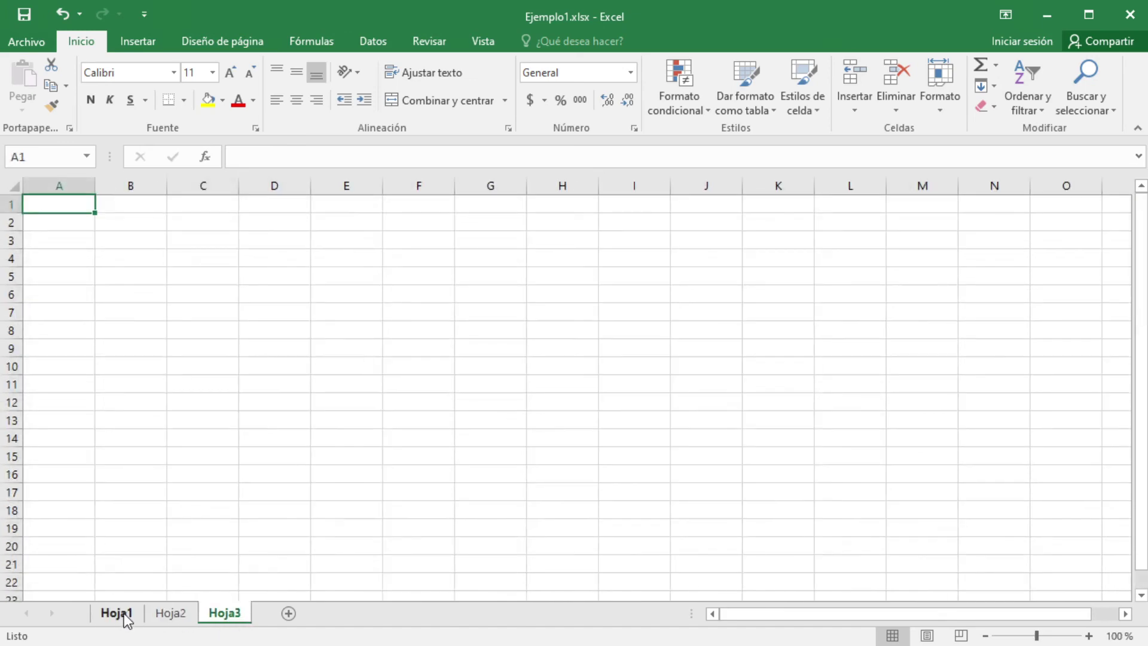
- Rename the sheet Hoja1 as Datos
left_click(115, 616)
type("dATOS")
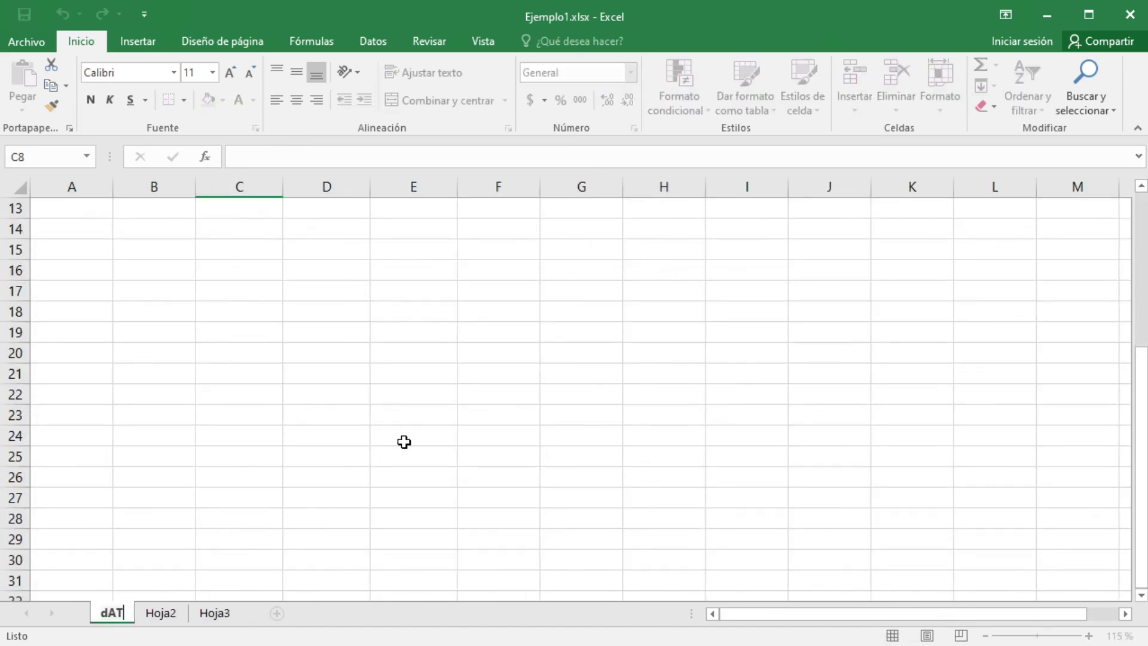
key("BackSpace")
key("BackSpace")
key("BackSpace")
key("BackSpace")
key("BackSpace")
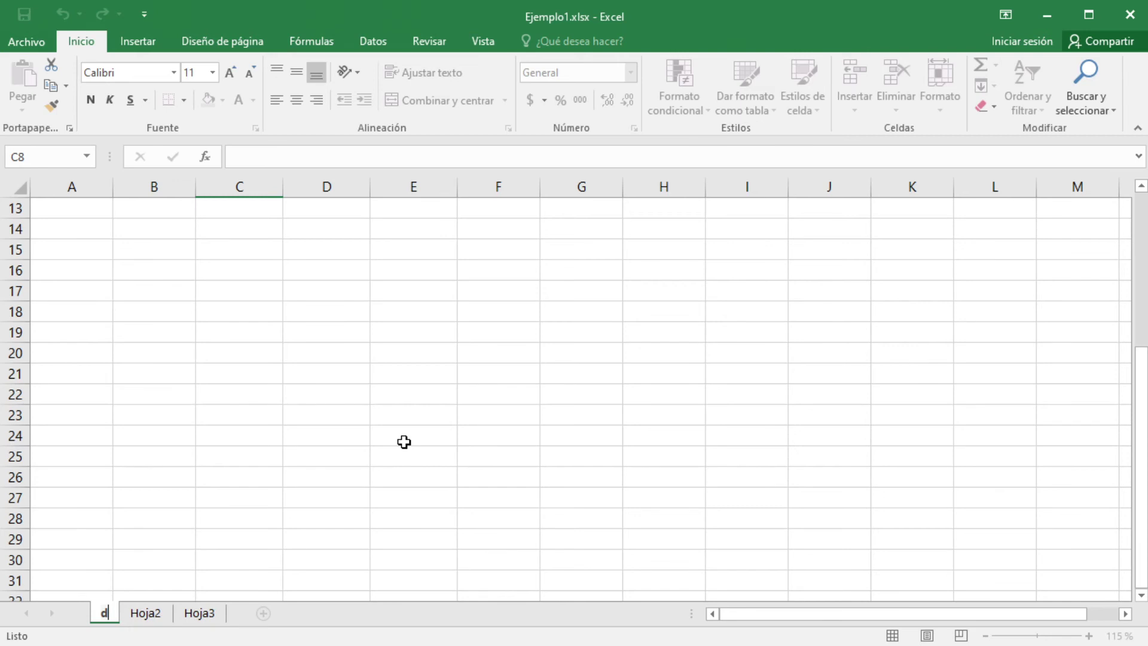
type("Datos")
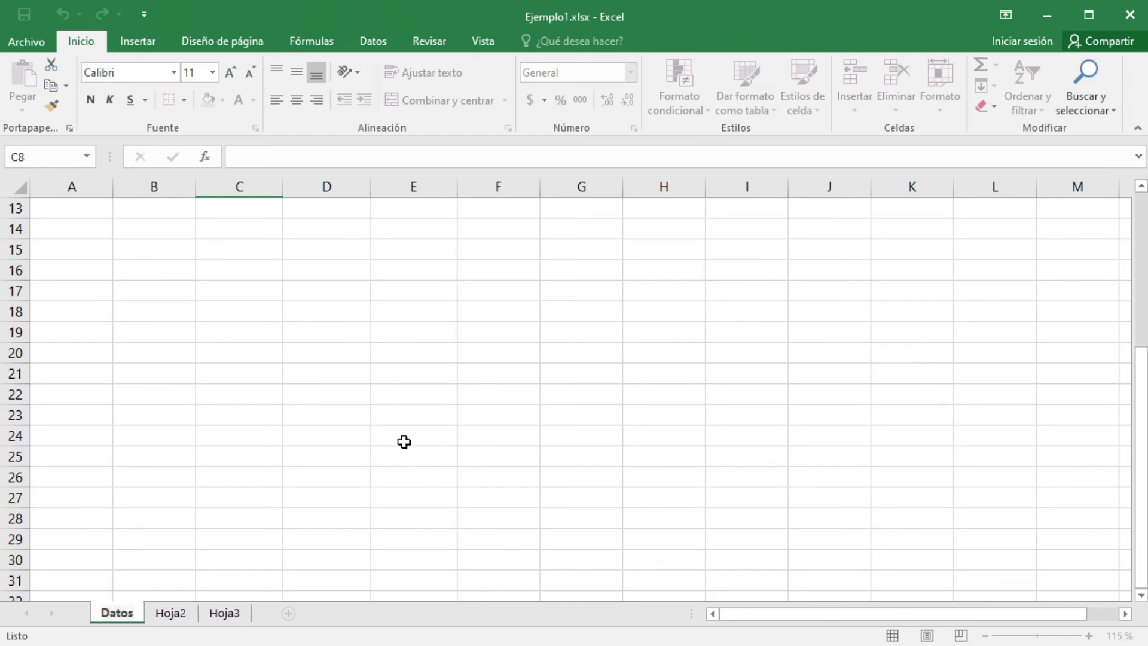
- Rename the sheet Hoja2 as Procesos and the sheet Hoja3 as Informes
left_click(170, 613)
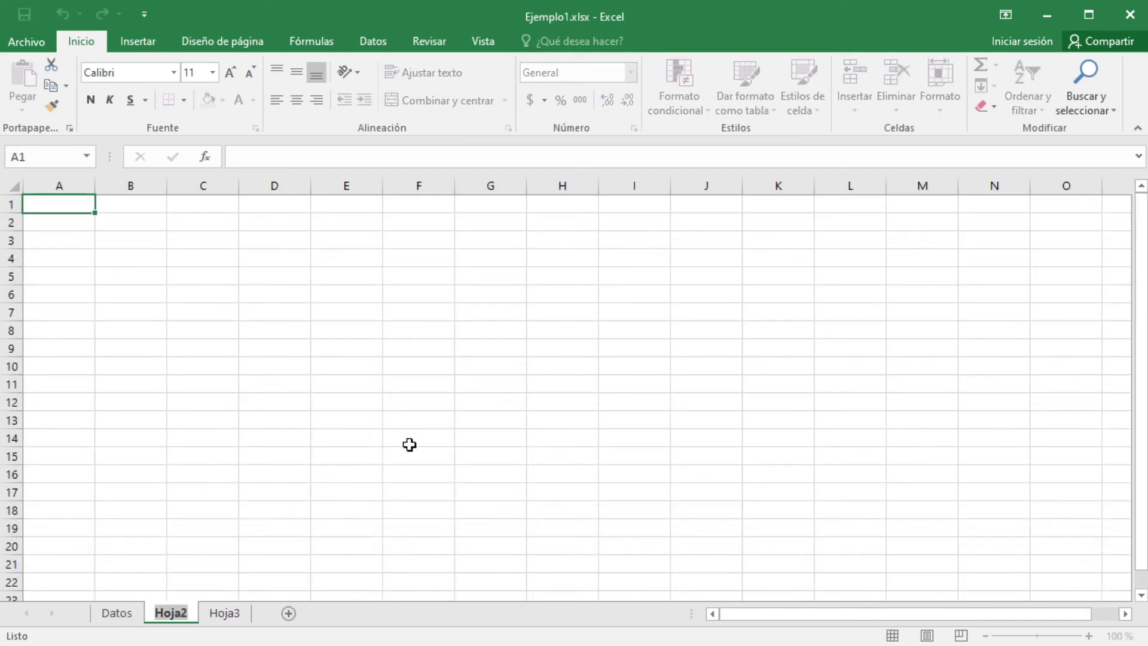
type("Procesos")
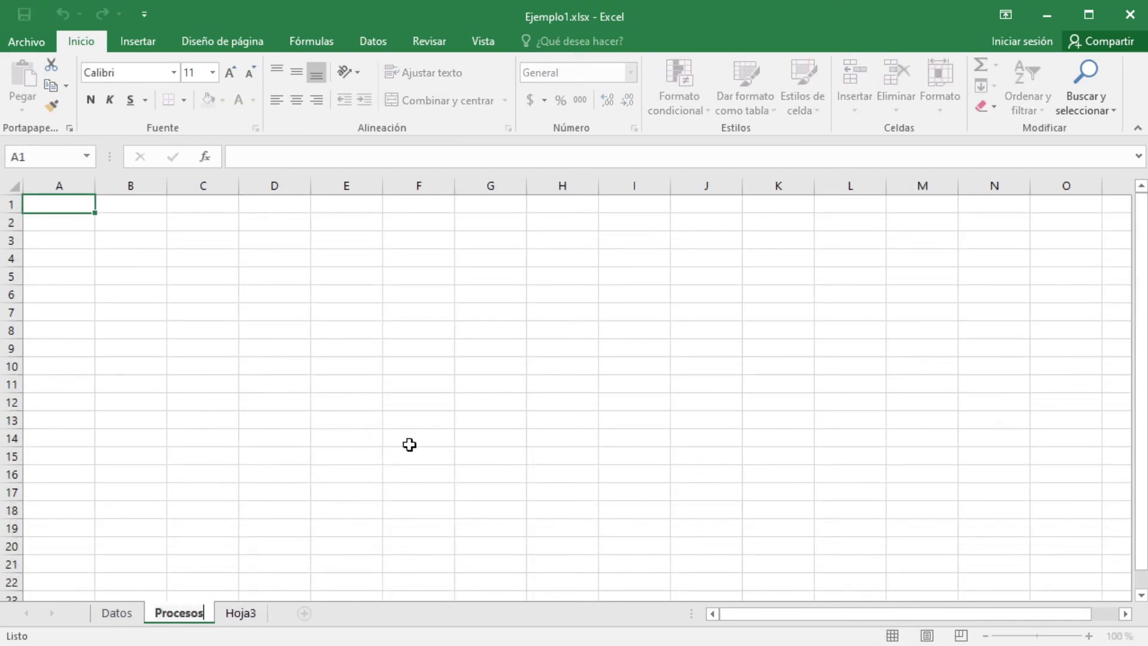
double_click(245, 613)
type("Informes")
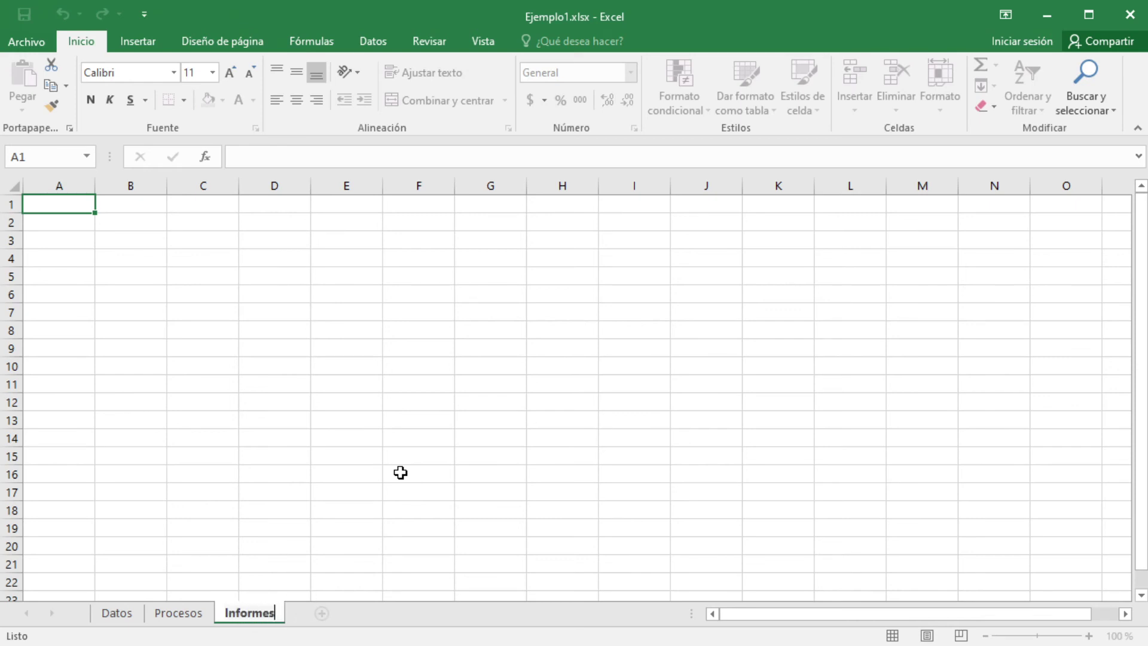
left_click(402, 472)
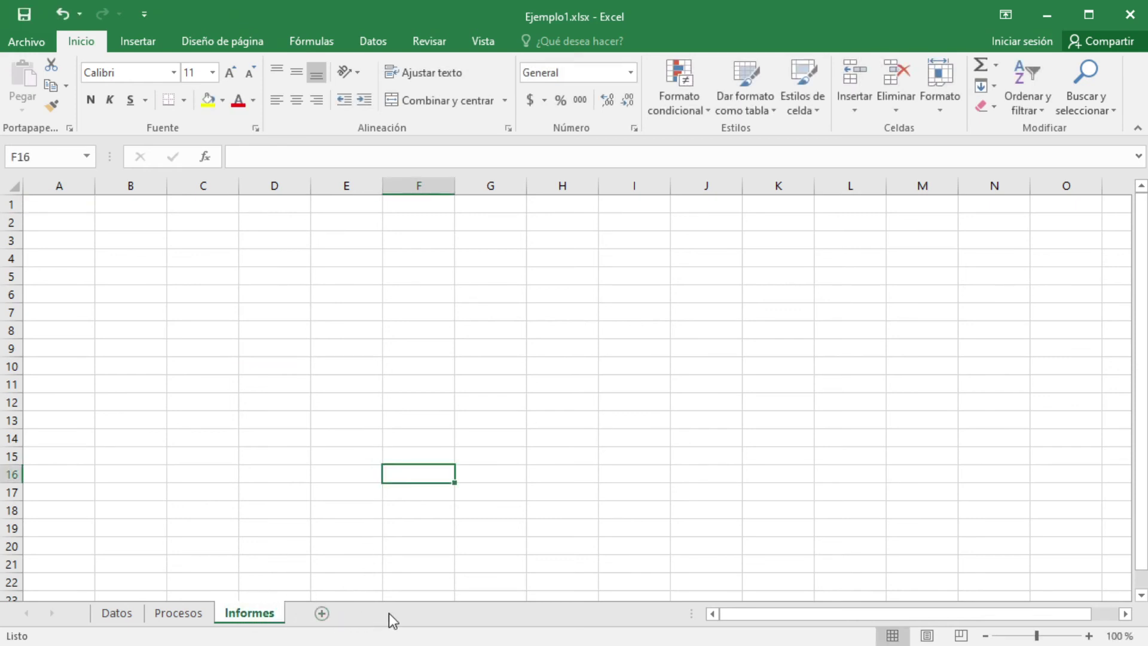
- Add ten new blank worksheets after the Informes sheet
left_click(322, 613)
left_click(375, 614)
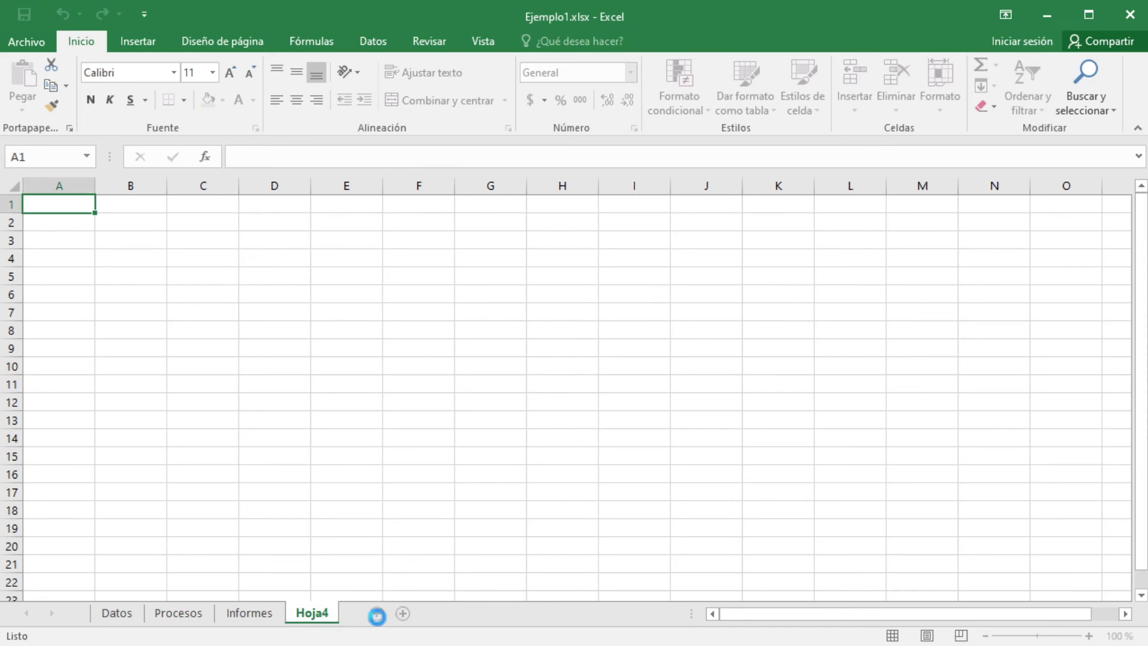
left_click(430, 614)
left_click(483, 613)
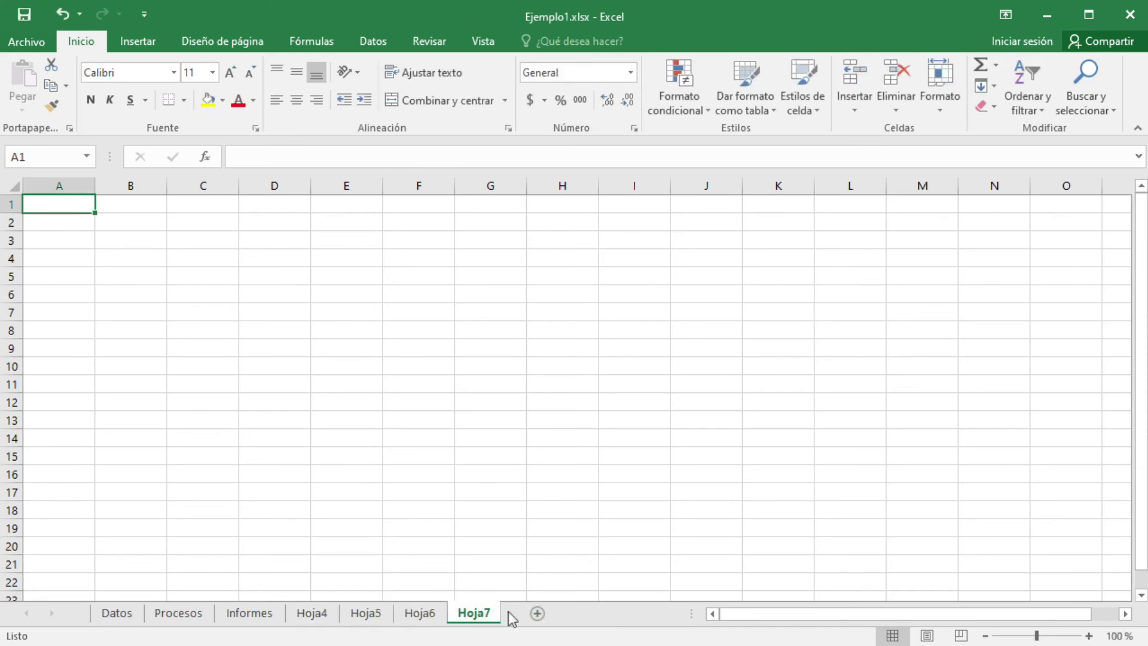
left_click(538, 614)
left_click(592, 614)
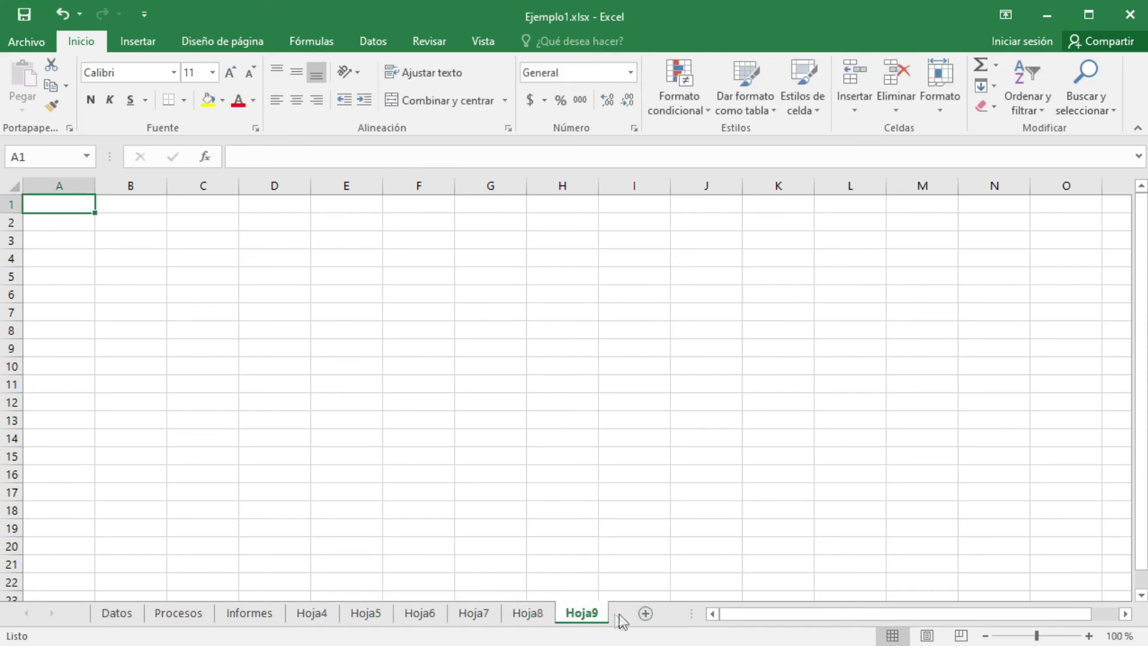
left_click(642, 614)
left_click(640, 613)
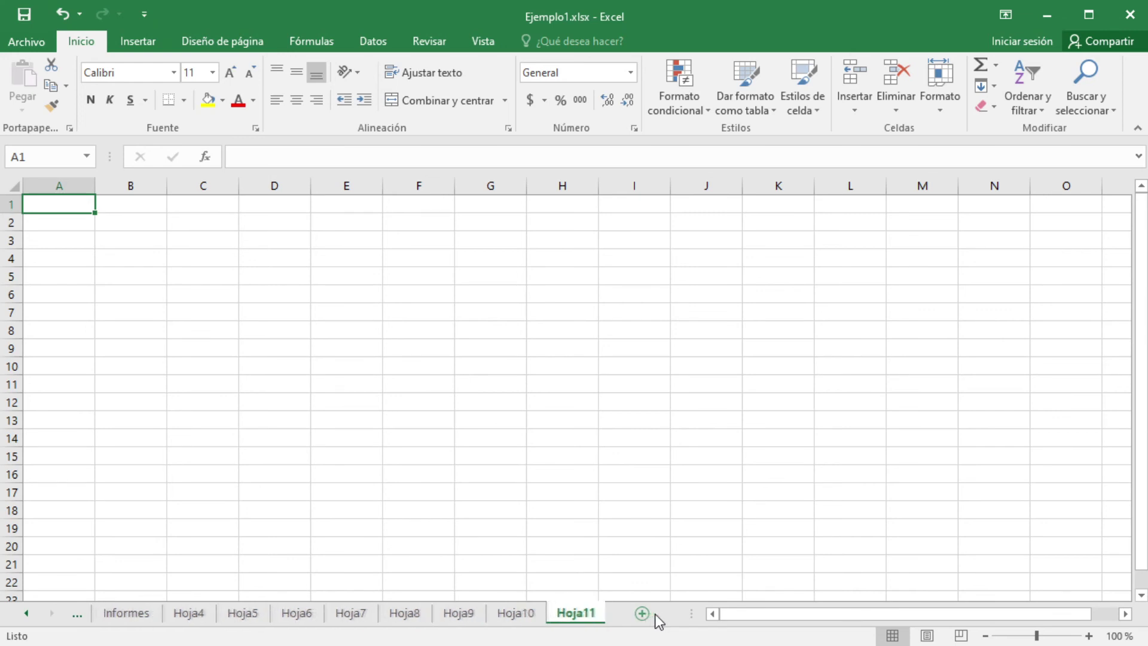
left_click(641, 614)
left_click(637, 613)
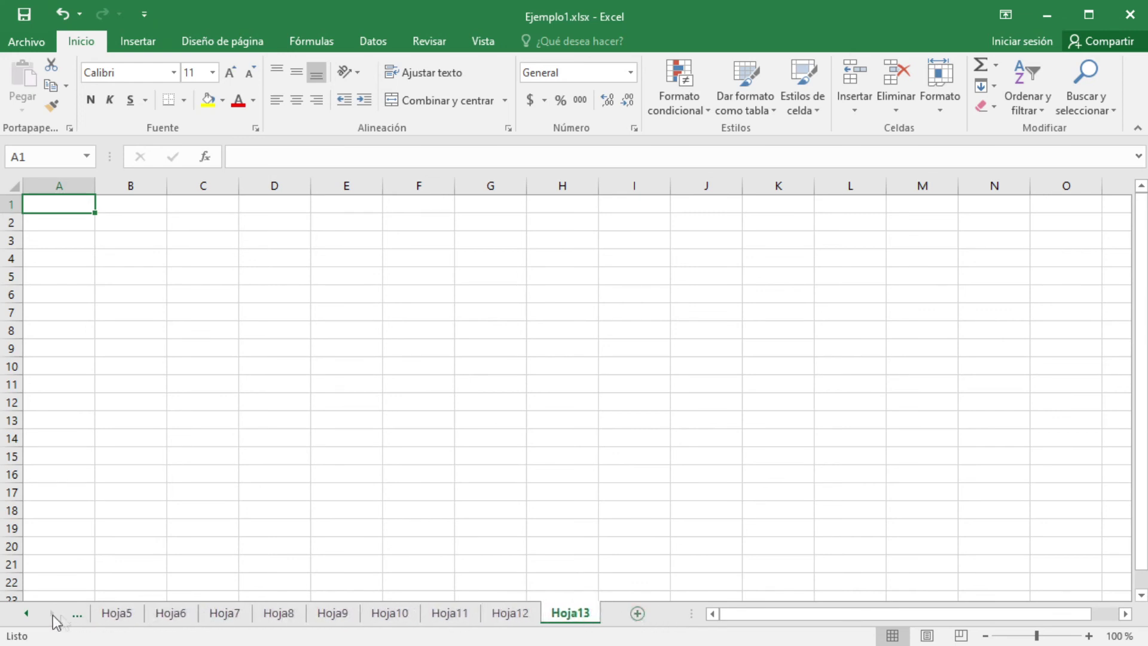
- Go back through the worksheets one by one to the first sheet, Datos
left_click(28, 614)
left_click(54, 614)
left_click(82, 615)
left_click(81, 615)
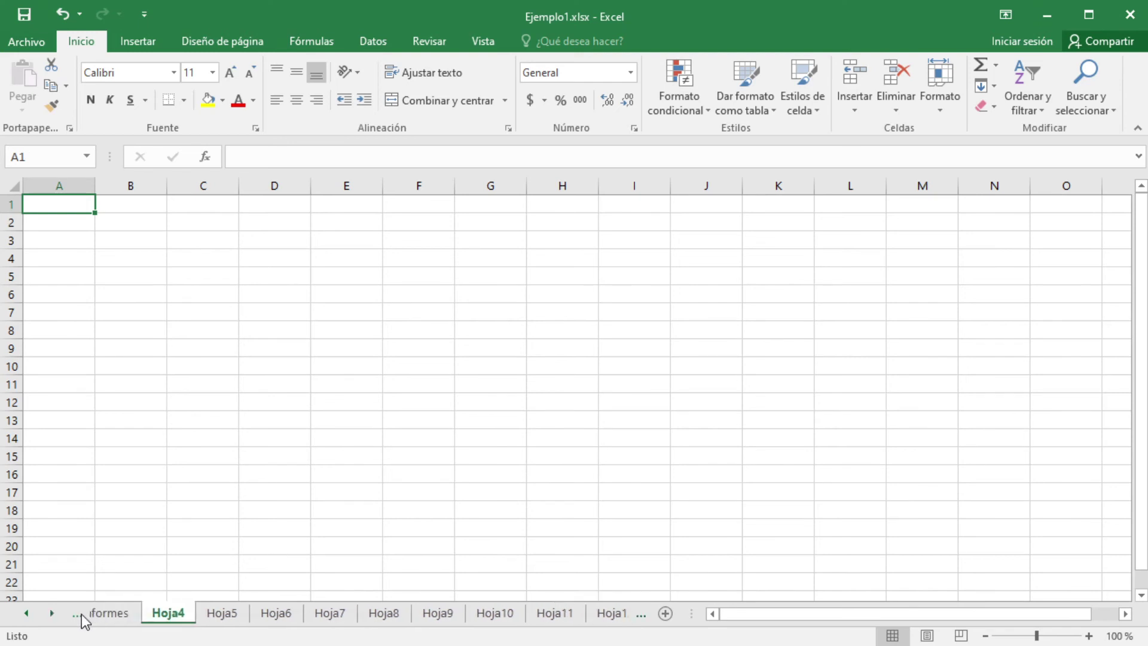
left_click(82, 615)
left_click(82, 615)
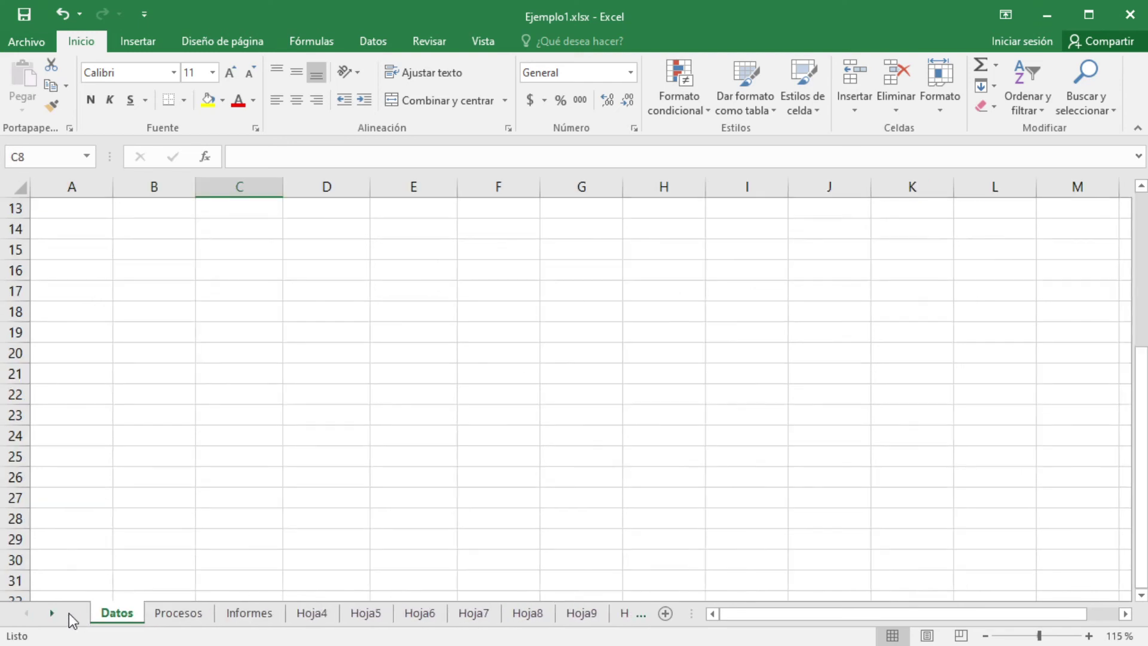
- Browse the row of sheet names forward and back, ending at the last sheets, while keeping Datos active
left_click(53, 612)
left_click(52, 612)
left_click(30, 612)
left_click(30, 612)
left_click(30, 612)
left_click(57, 615)
left_click(56, 615)
left_click(57, 614)
left_click(56, 614)
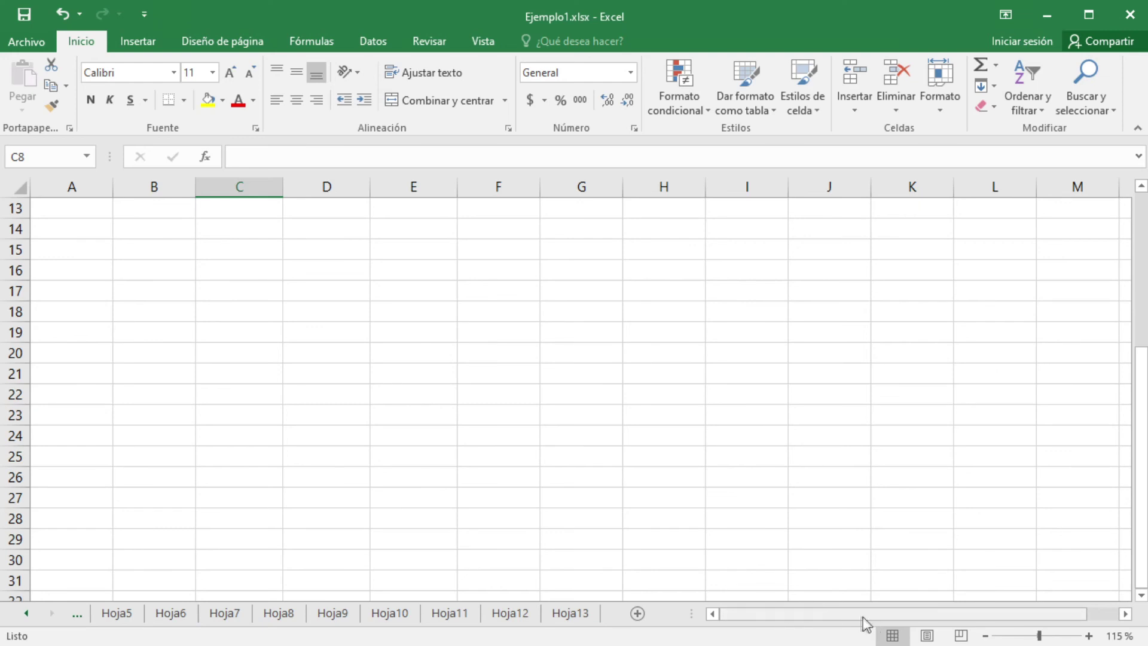
- Return to the first rows of the Datos sheet to view the Cedula, Nombres and Direccion table
left_click_drag(787, 614, 739, 620)
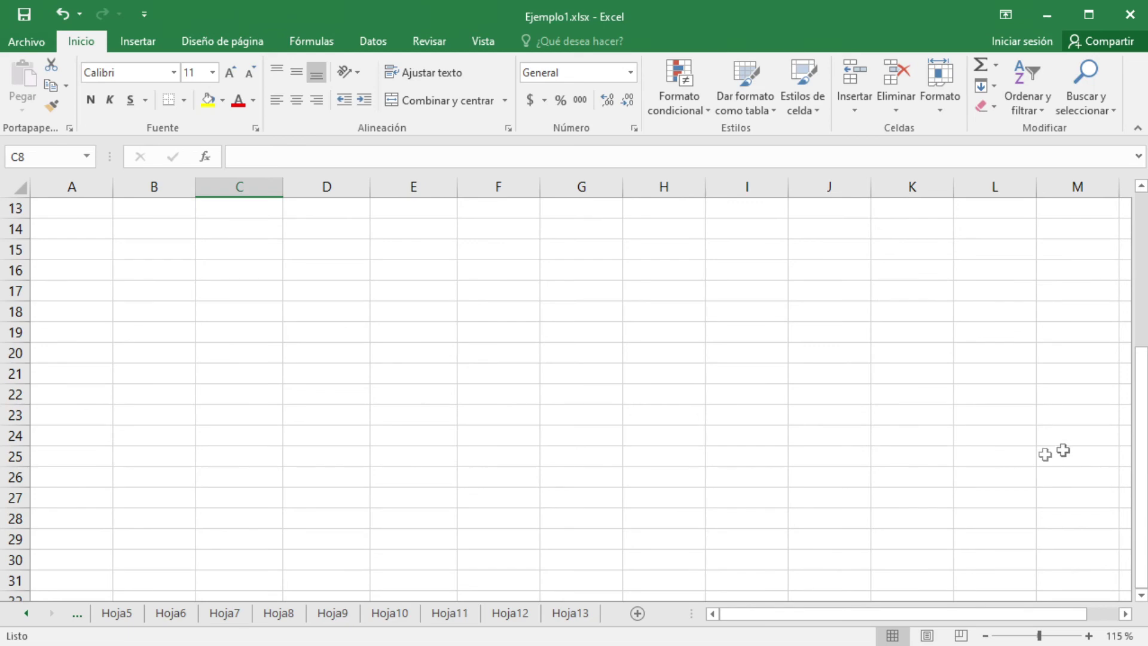
left_click_drag(1139, 447, 1140, 249)
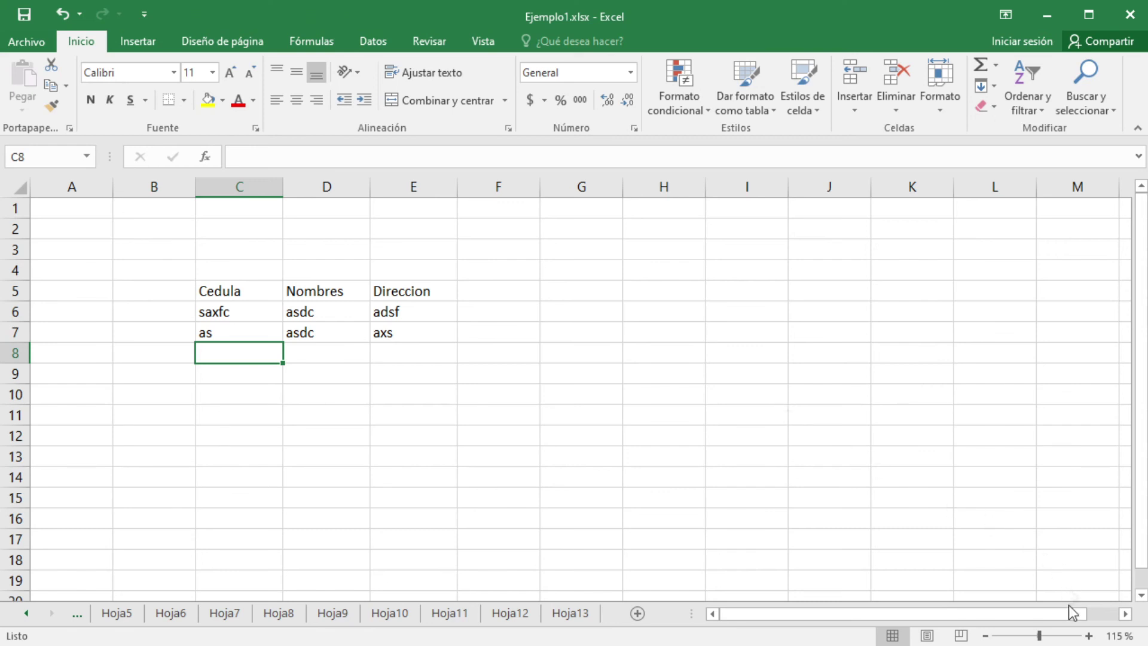
scroll(540, 371, "down", 3)
scroll(540, 370, "up", 3)
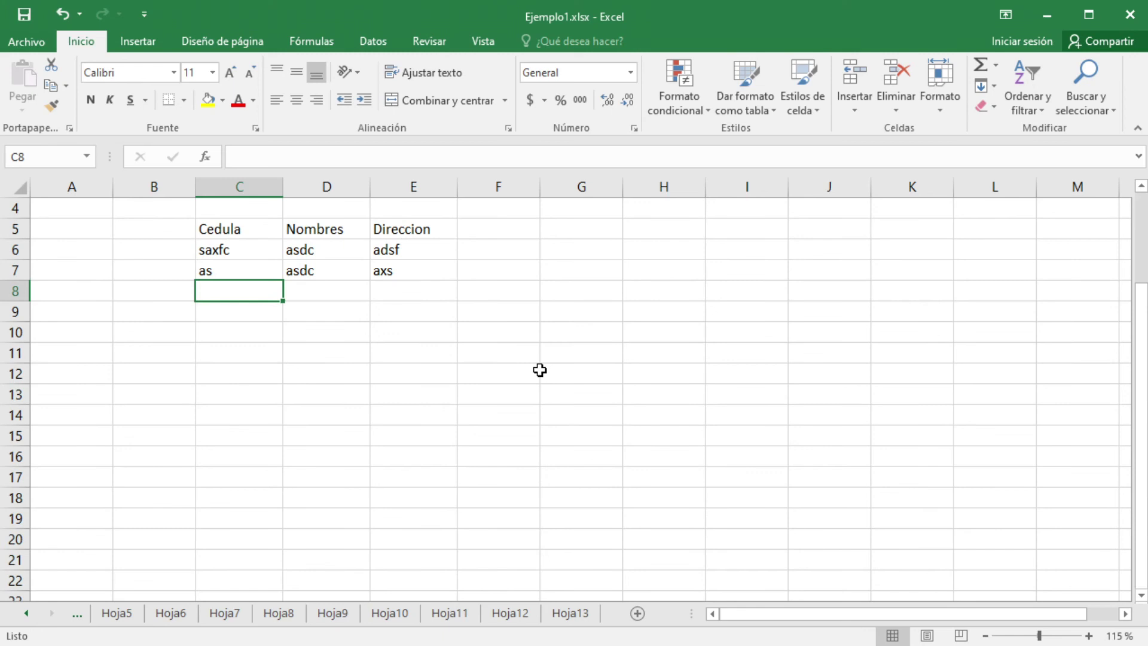
mouse_move(781, 615)
left_mouse_down()
mouse_move(843, 616)
mouse_move(760, 616)
left_mouse_up()
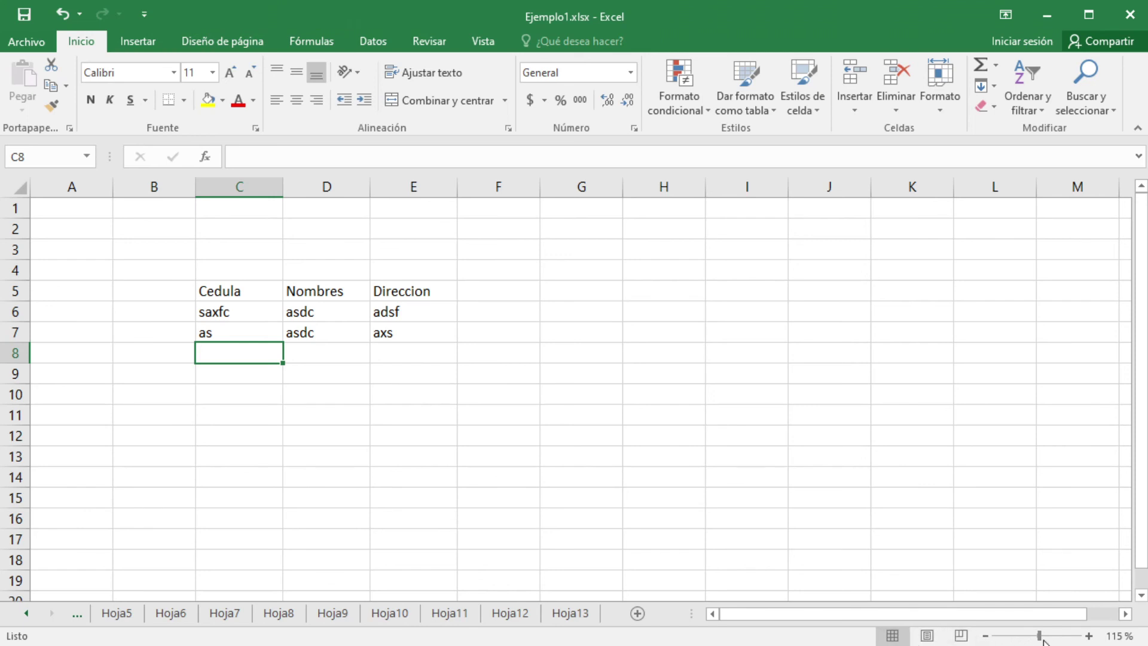
- Enlarge the view of the Datos sheet to 148%
mouse_move(1039, 637)
left_mouse_down()
mouse_move(1028, 638)
mouse_move(1044, 639)
left_mouse_up()
scroll(453, 356, "down", 1)
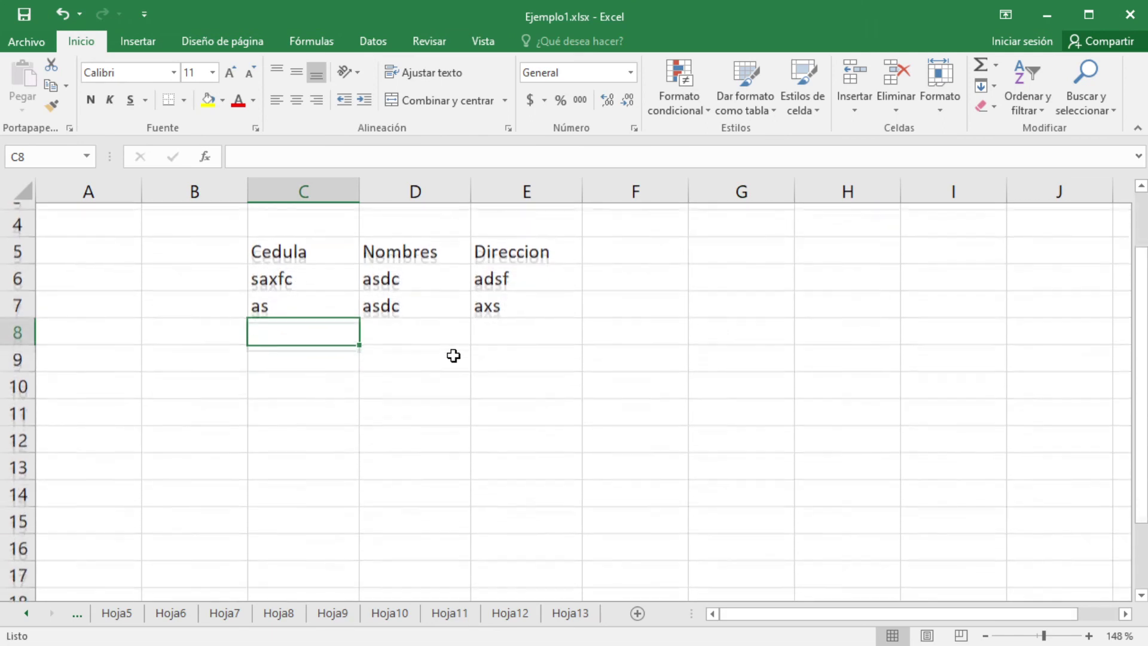
scroll(454, 356, "up", 1)
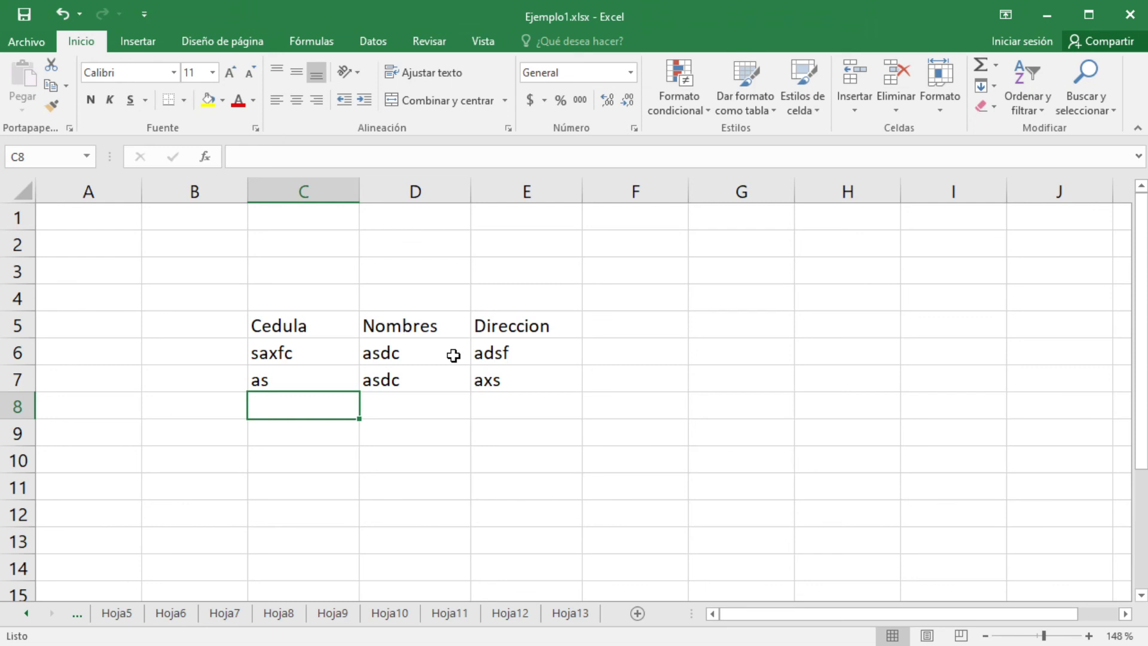
- Zoom the Datos sheet in and out between about 85% and 160%, and leave the zoom at 130%
scroll(454, 356, "down", 1, "ctrl")
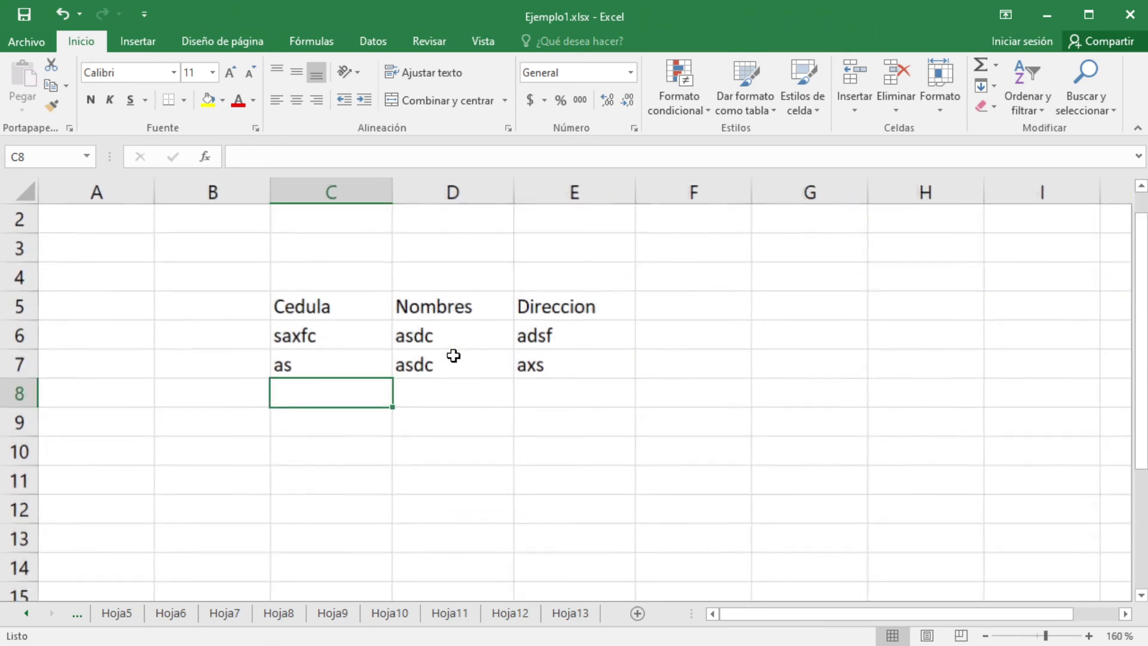
scroll(453, 356, "down", 6, "ctrl")
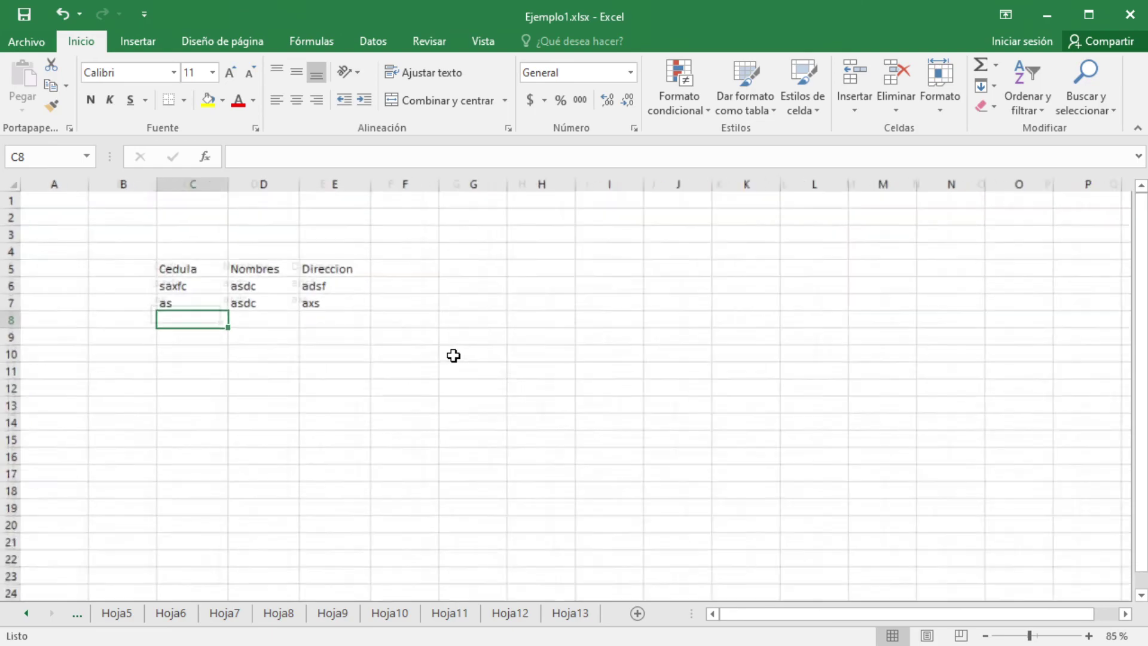
scroll(454, 356, "down", 1, "ctrl")
scroll(453, 355, "up", 7, "ctrl")
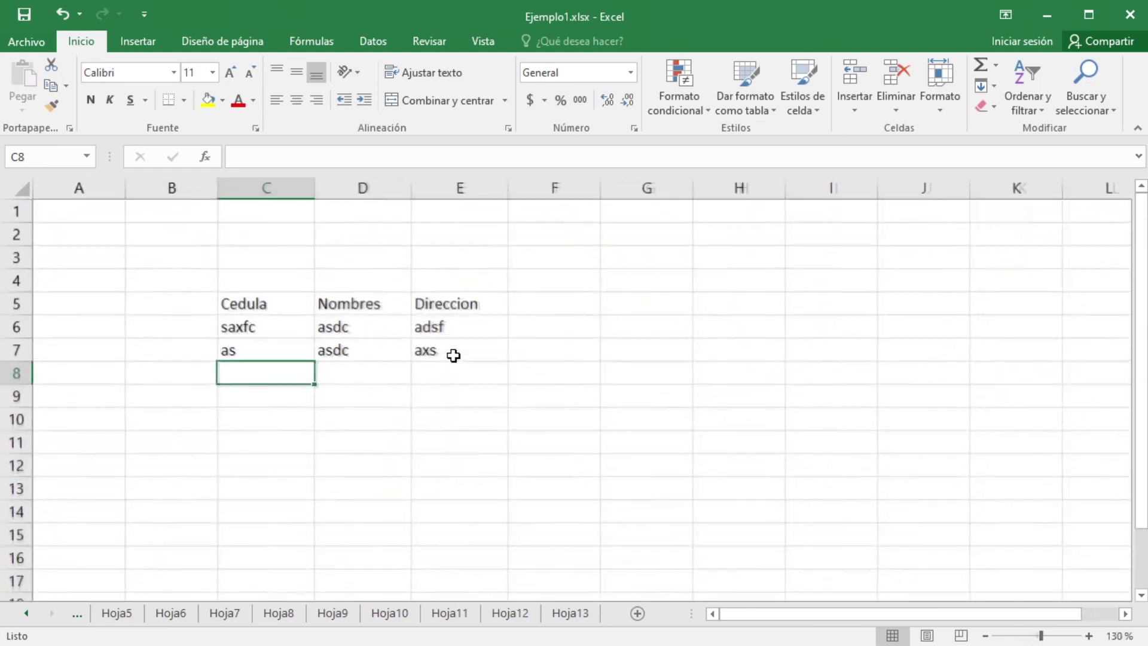
scroll(453, 356, "down", 1, "ctrl")
scroll(453, 355, "down", 6, "ctrl")
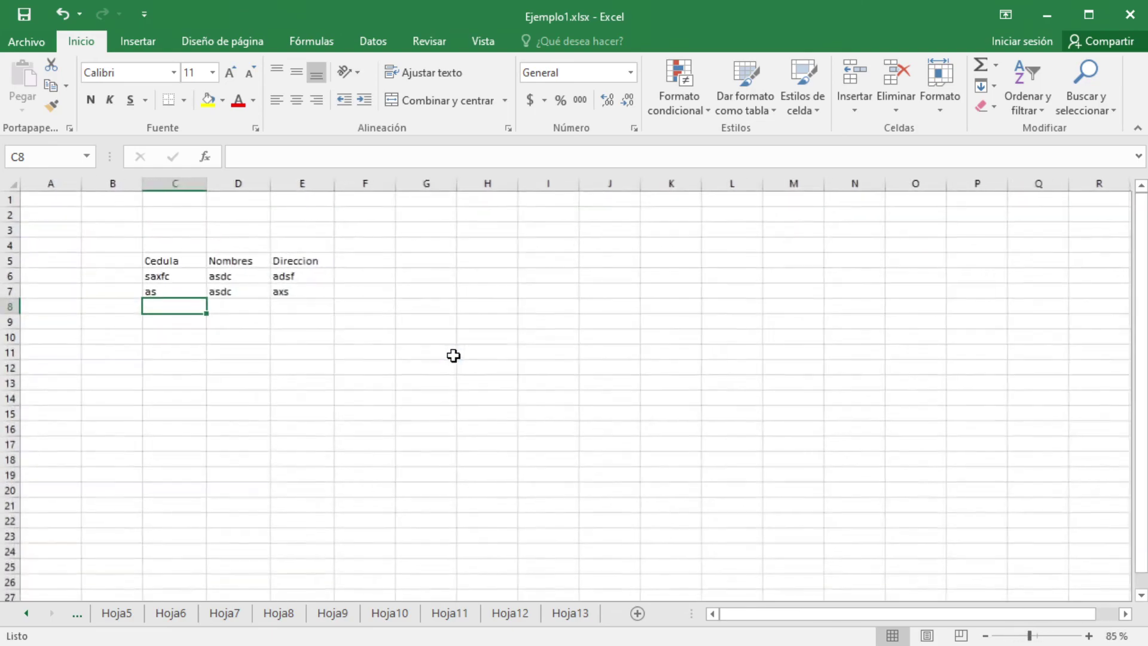
scroll(453, 355, "up", 6, "ctrl")
scroll(453, 355, "up", 4, "ctrl")
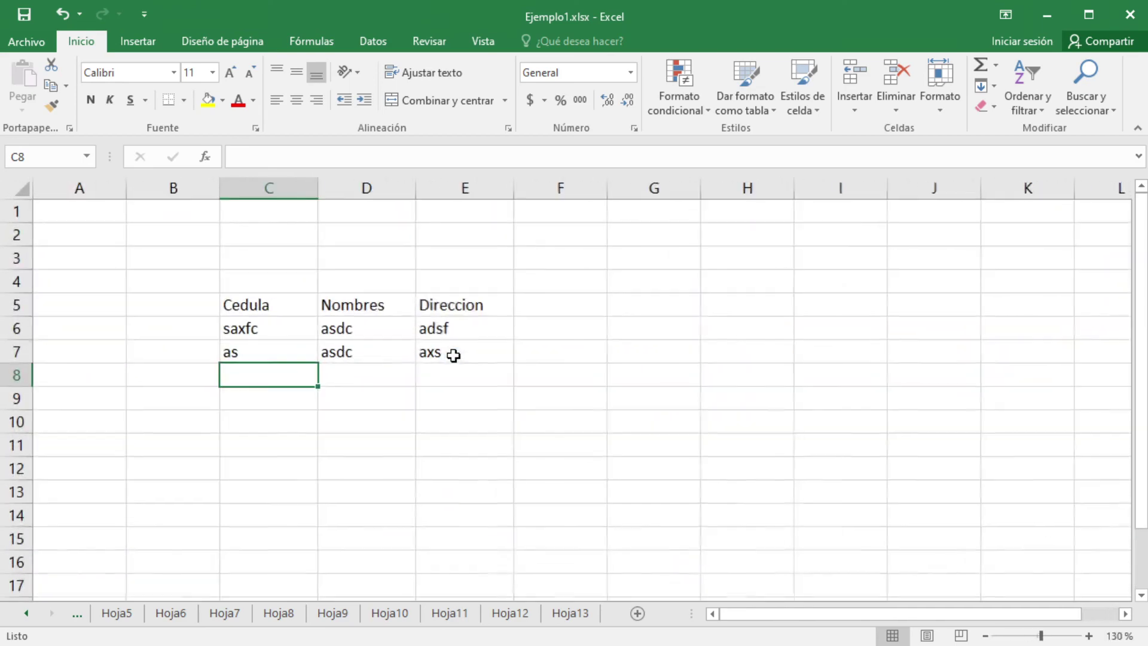
scroll(453, 355, "down", 2, "ctrl")
scroll(453, 355, "down", 2, "ctrl")
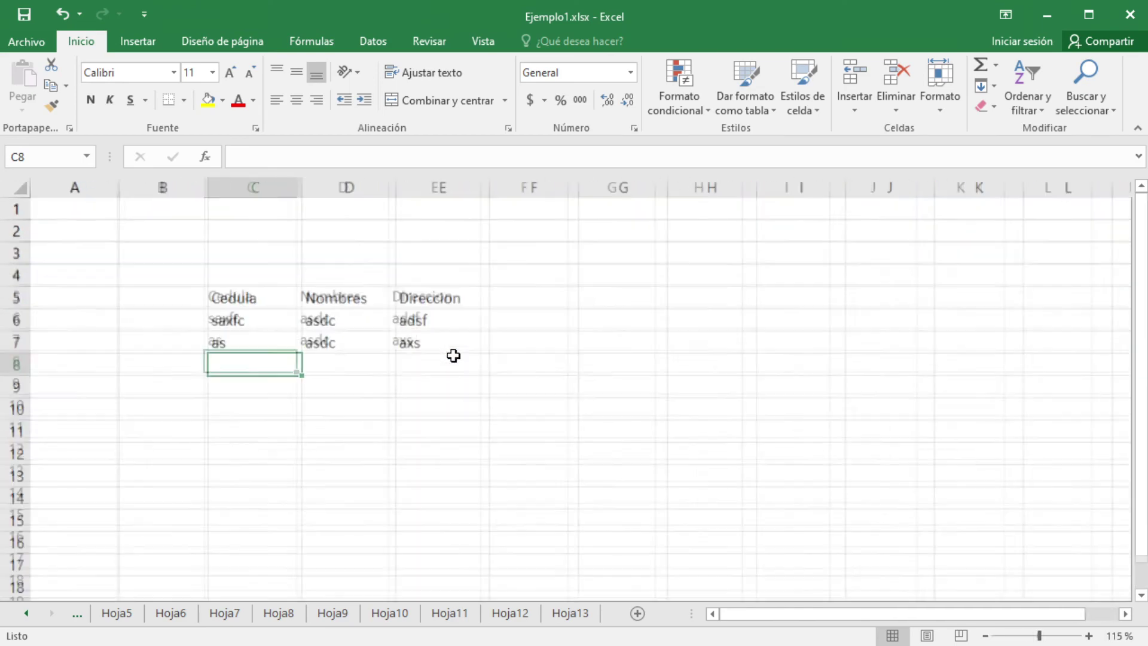
left_click(1042, 639)
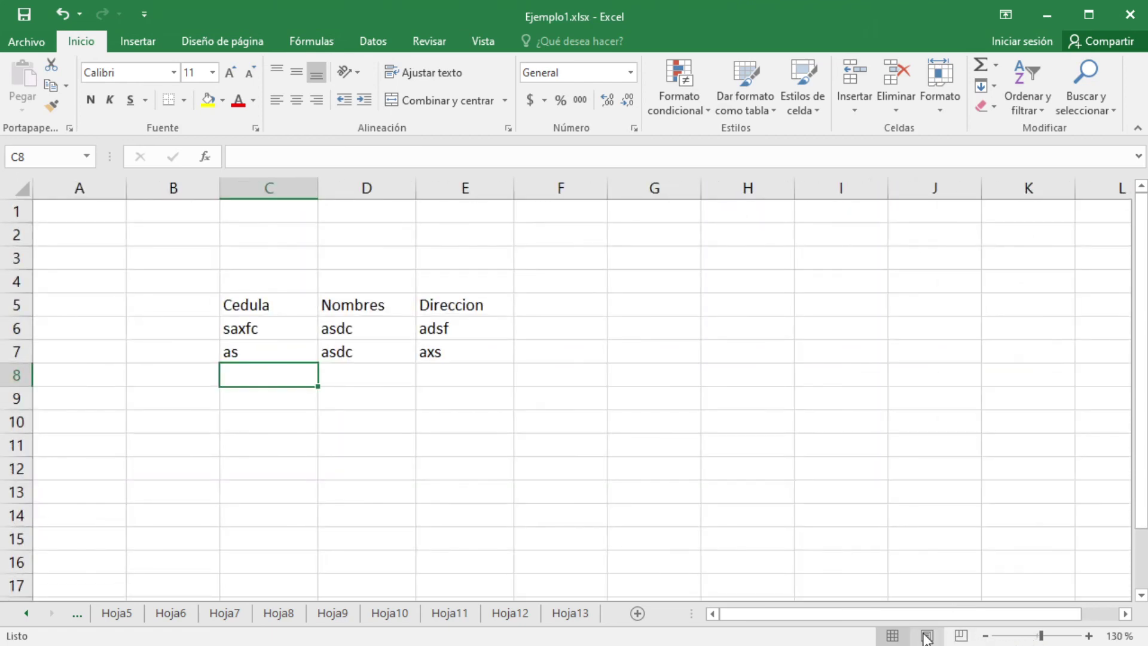
- Select cell D7 and display the Datos sheet in Page Layout view to examine the printed page from start to end
left_click(330, 279)
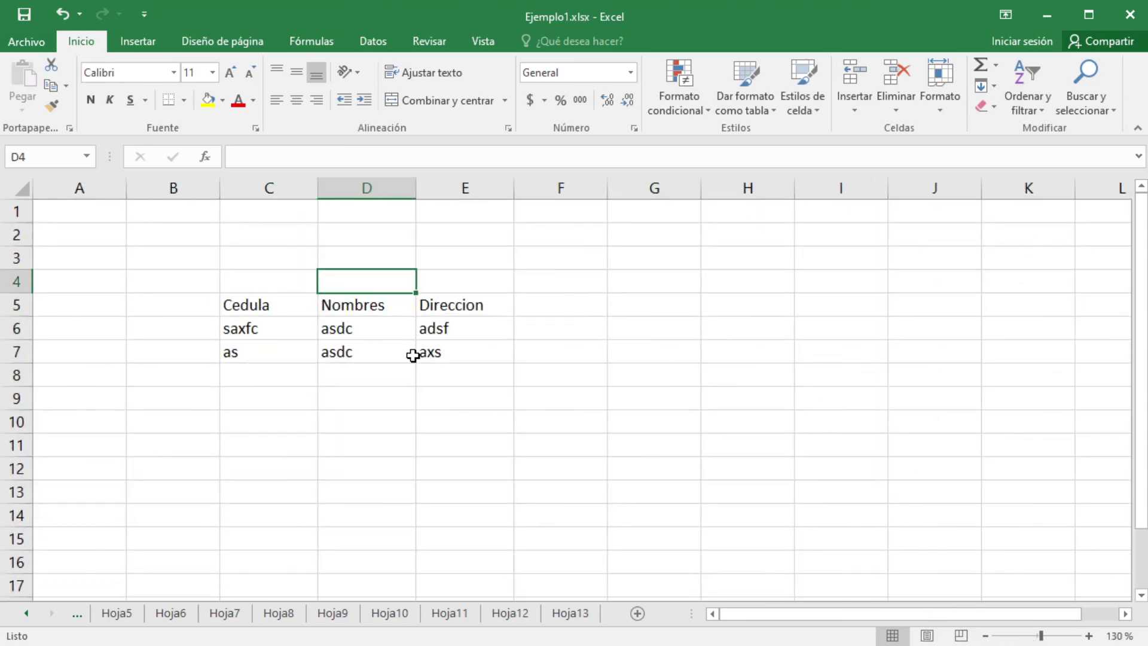
left_click(411, 354)
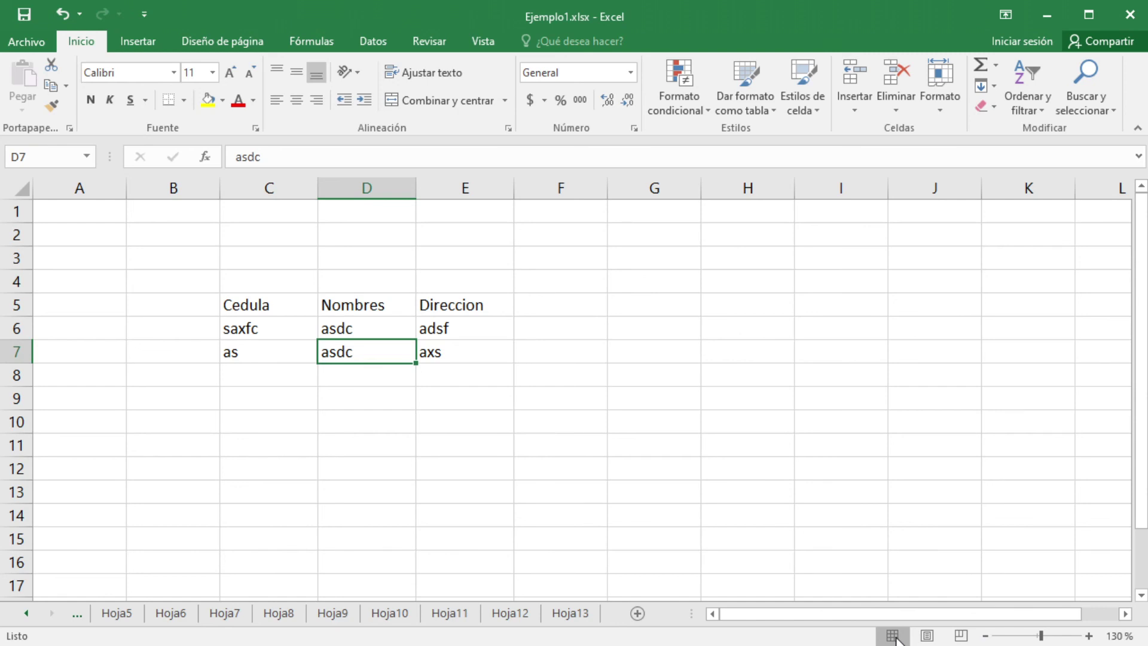
left_click(927, 636)
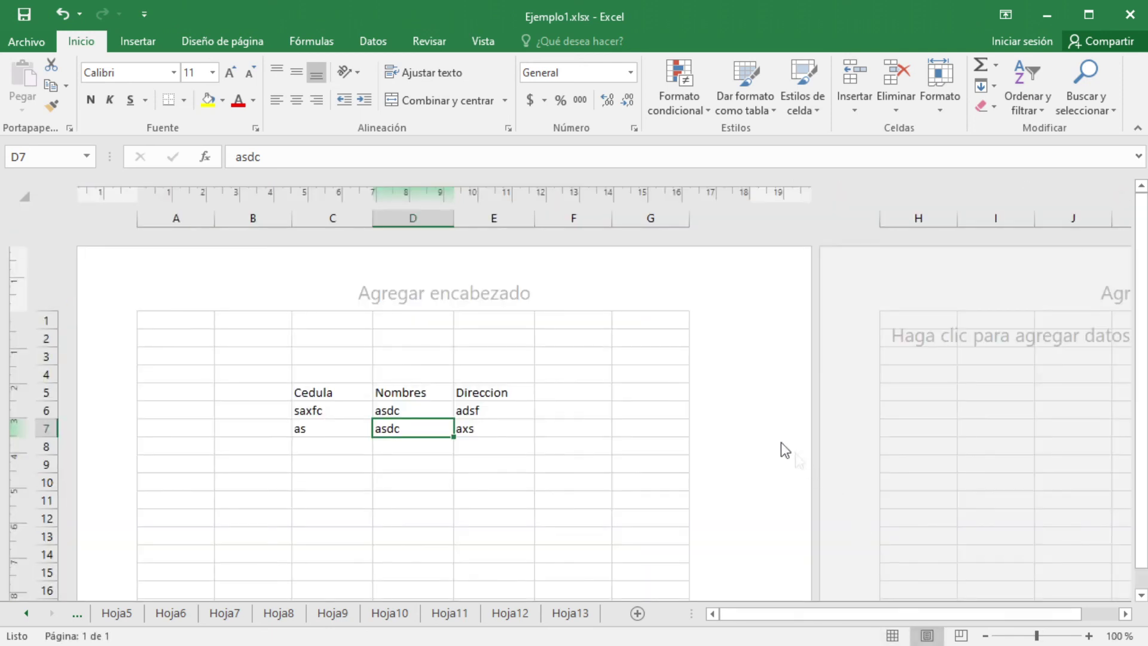
scroll(719, 354, "down", 14)
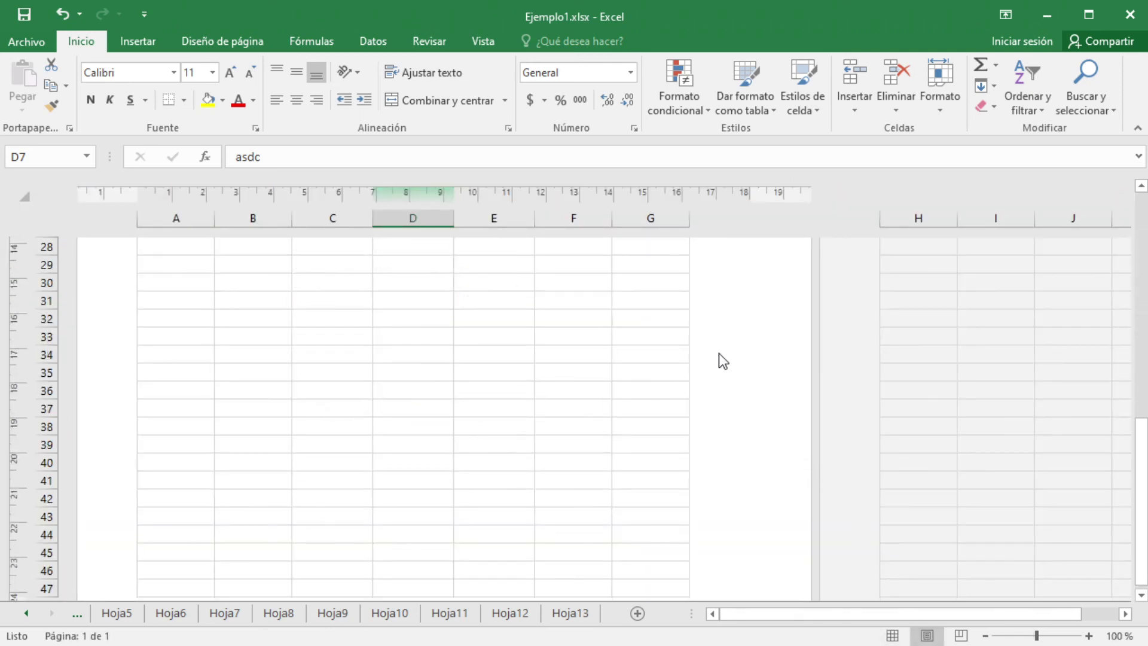
scroll(719, 354, "up", 14)
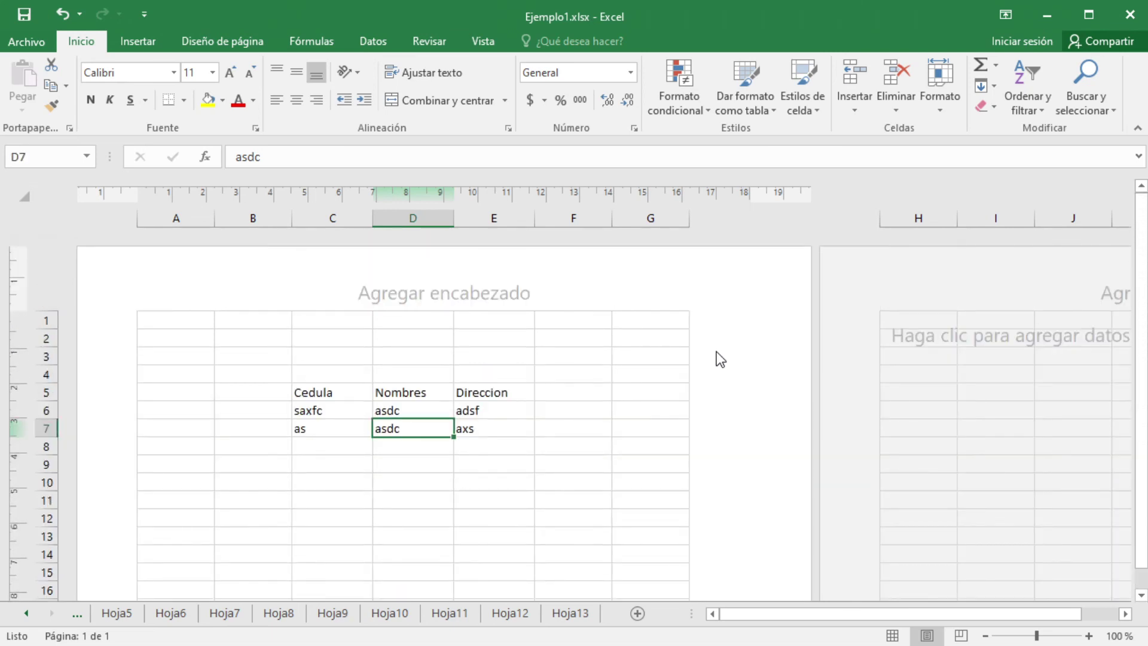
- Display the Datos sheet in Page Break Preview and enlarge it to 175% to examine the print area
left_click(961, 636)
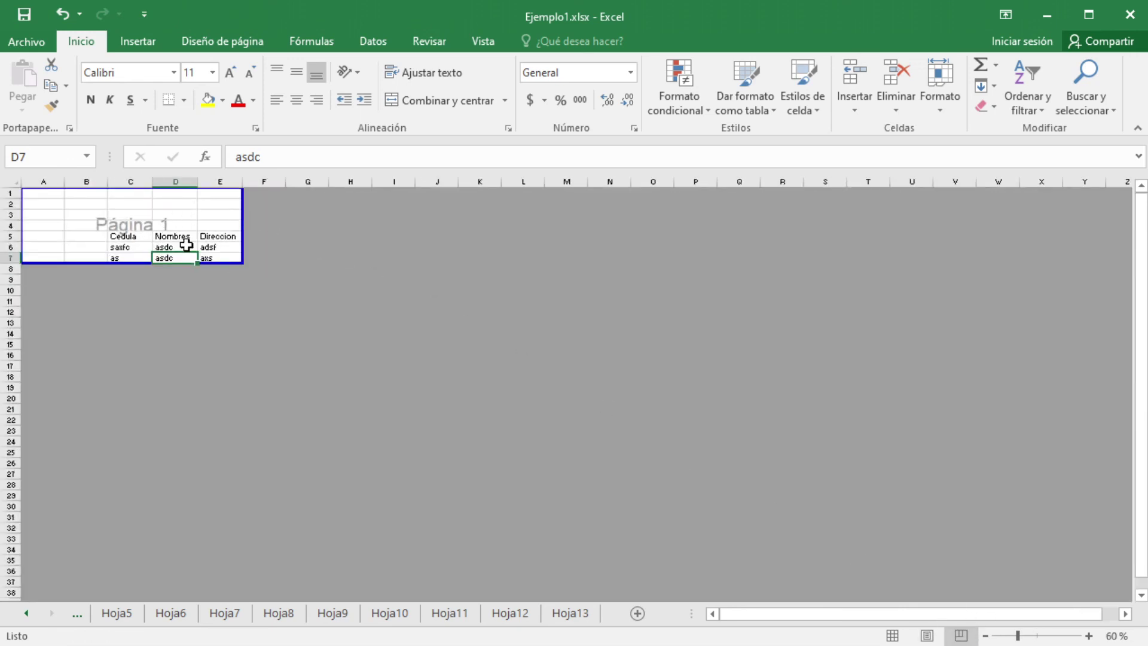
scroll(186, 246, "up", 8, "ctrl")
scroll(423, 328, "up", 1)
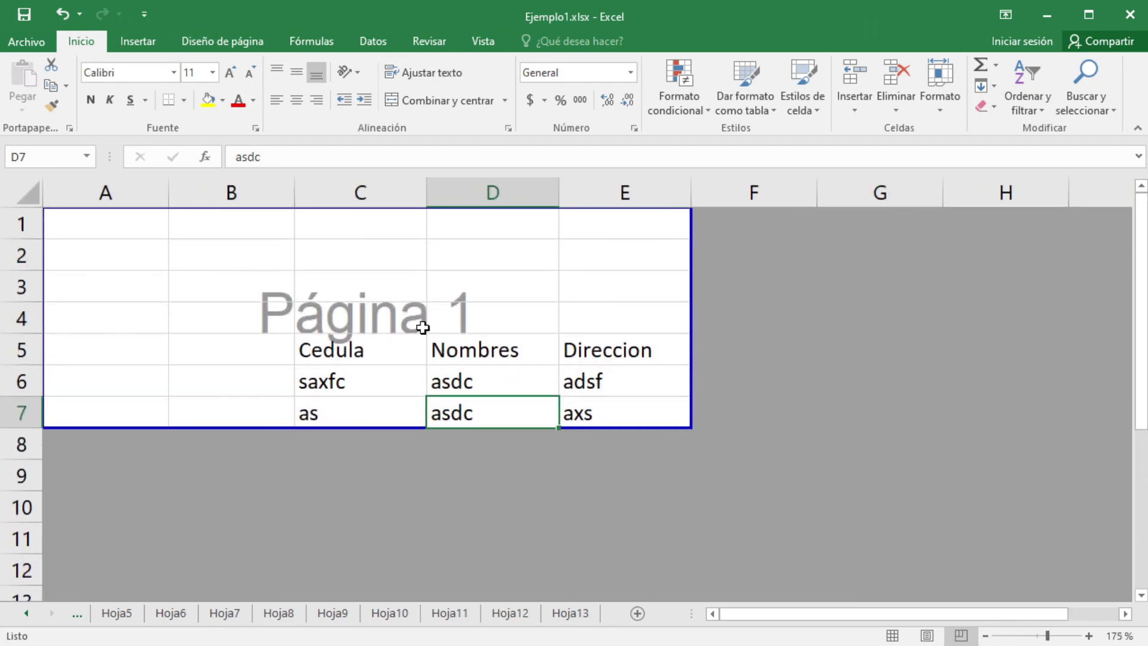
scroll(423, 328, "down", 2)
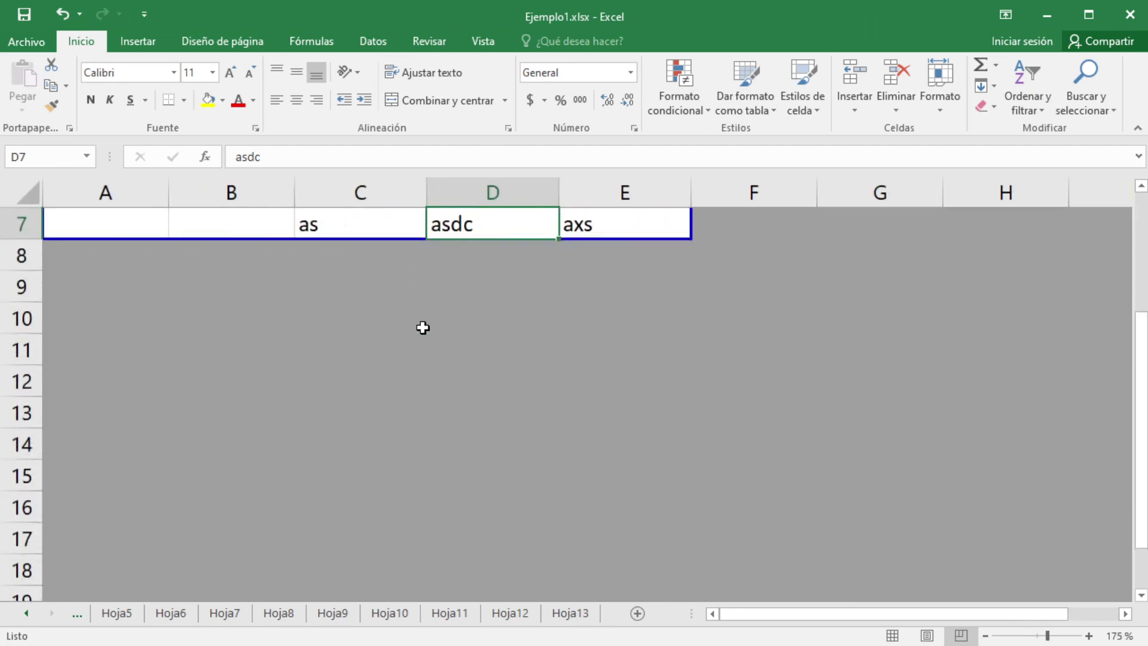
scroll(423, 328, "up", 2)
scroll(423, 328, "down", 2)
scroll(421, 325, "up", 2)
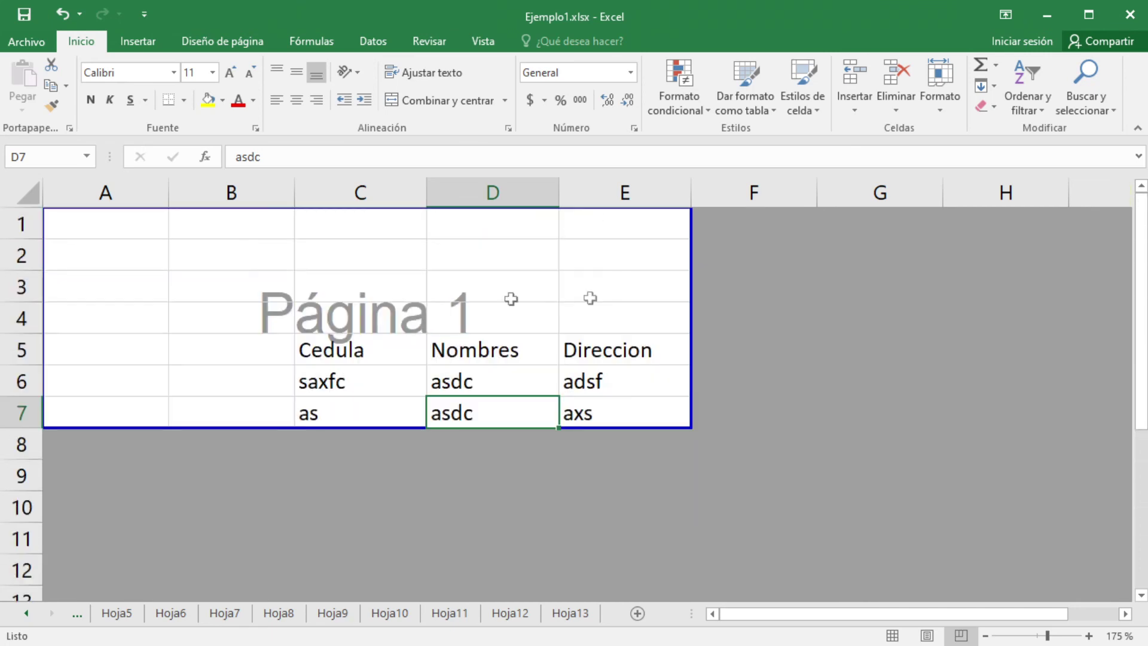
- Select cells outside the print area, ending on F3, and return the Datos sheet to Normal view
left_click(777, 317)
left_click(849, 470)
left_click(833, 320)
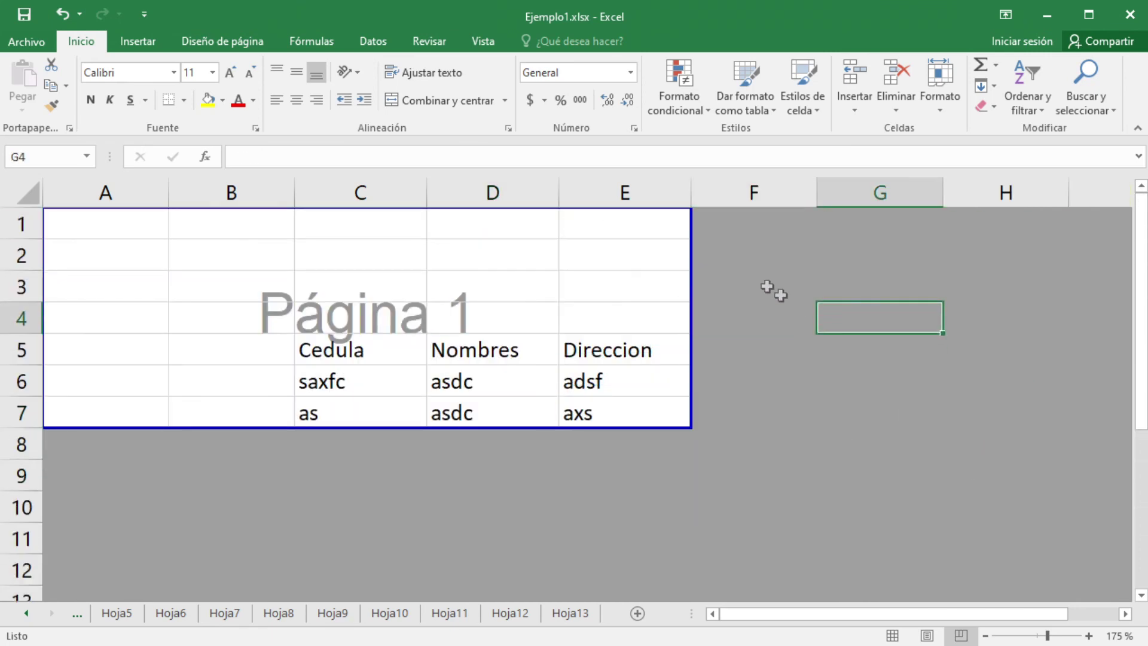
left_click(763, 284)
left_click(893, 636)
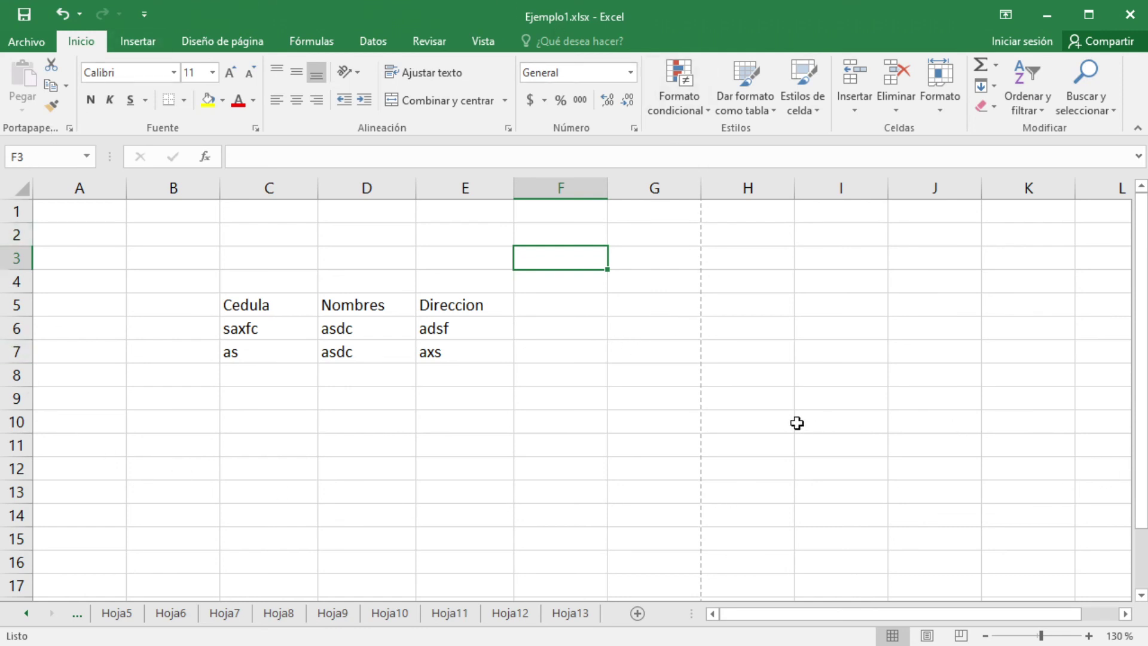
- Show the insert commands, start editing empty cell F3 to view the Modificar mode, and leave it by selecting cell B7
left_click(37, 38)
left_click(32, 37)
left_click(147, 41)
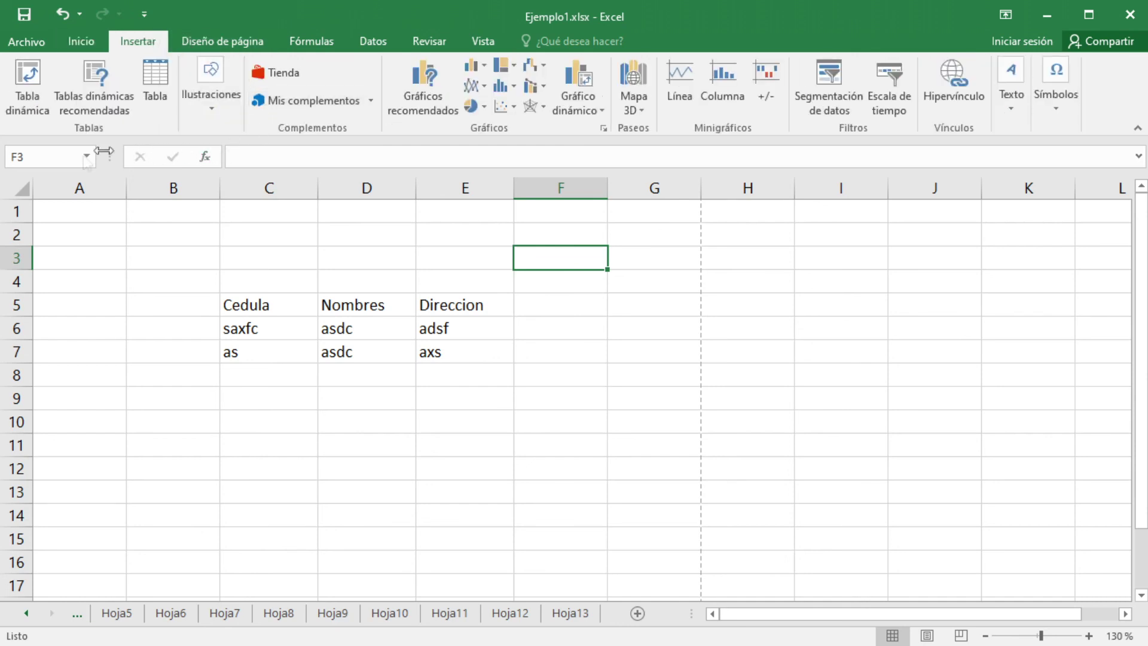
left_click(254, 158)
left_click(122, 622)
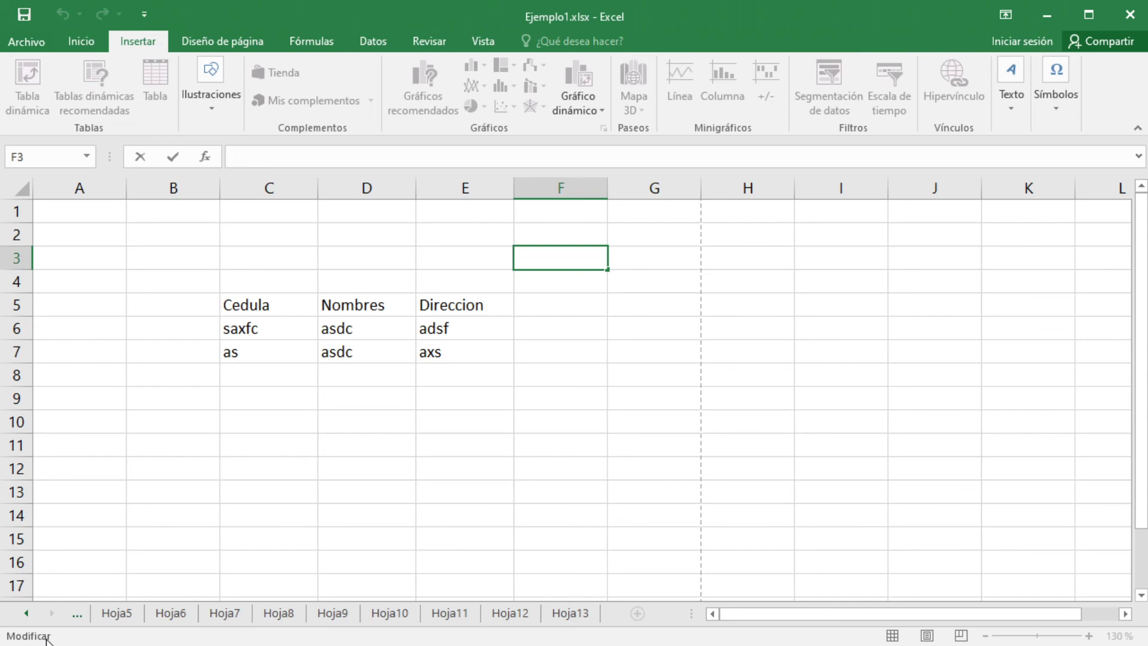
left_click(162, 354)
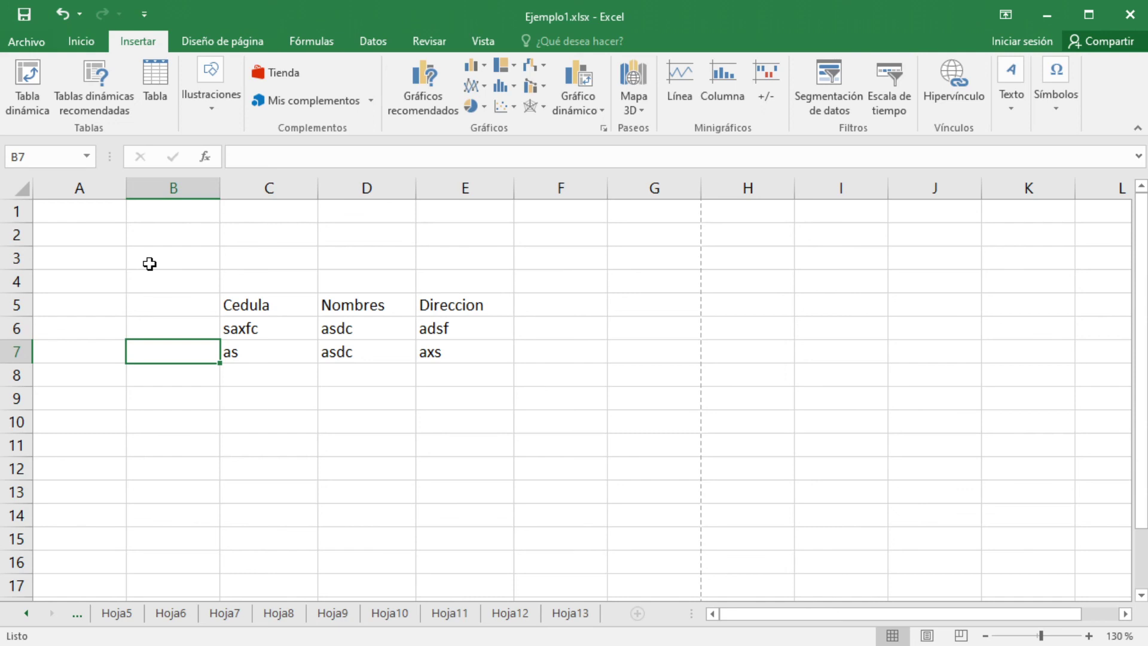
- Select the whole of column A and column B in turn, ending on cell B4
left_click(84, 188)
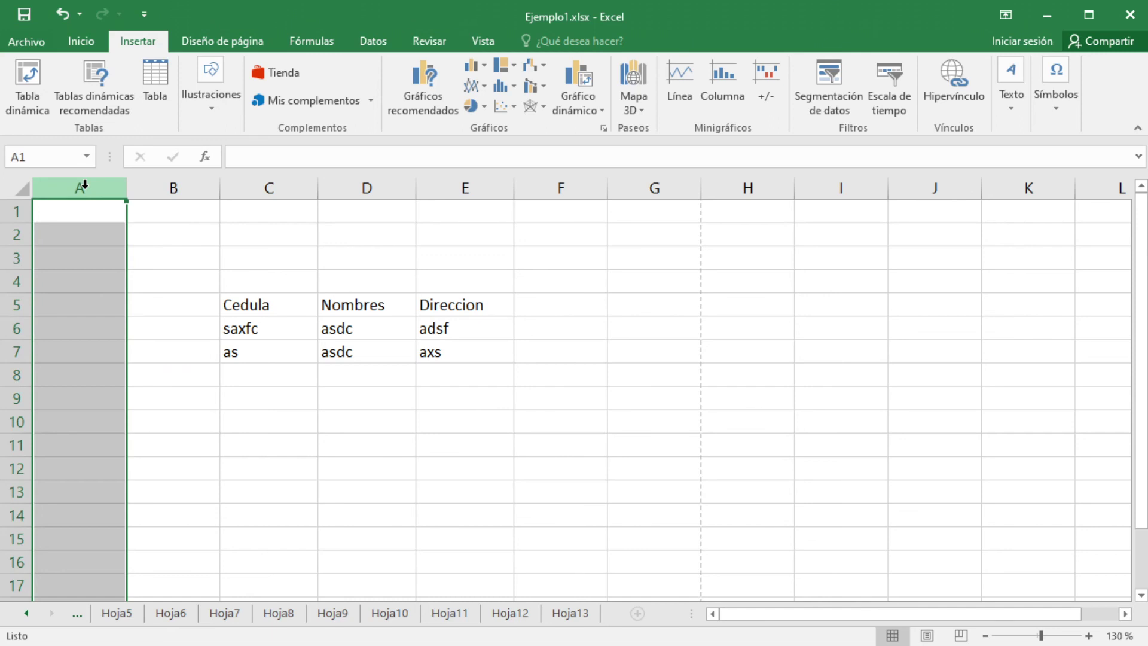
left_click(172, 189)
left_click(187, 277)
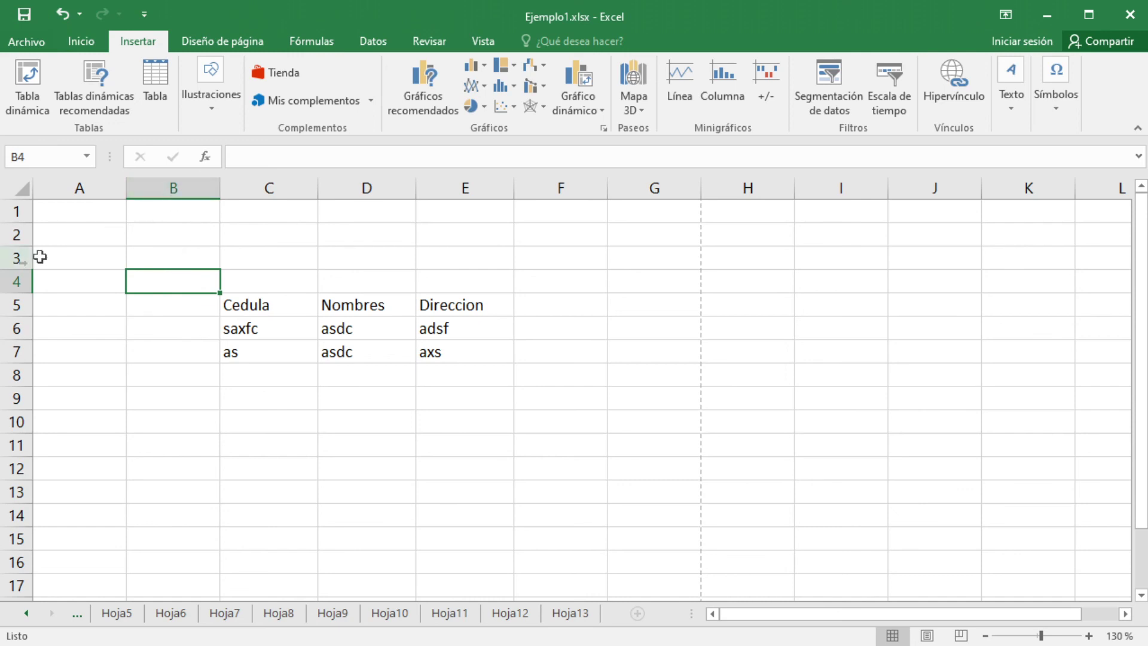
- Select the data range C5:E7 and return to the single cell D7
left_click(253, 305)
left_click_drag(251, 305, 455, 352)
left_click(378, 352)
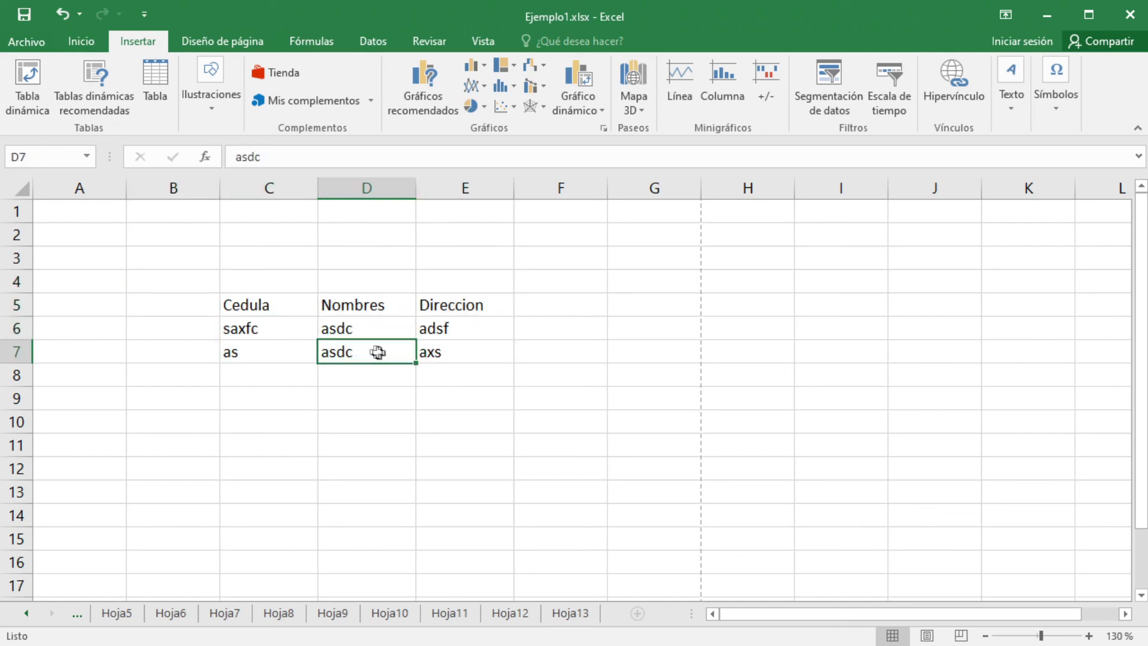
- Insert a blank column between Cedula and Nombres, and select the widened data range C5:F7
left_click(393, 198)
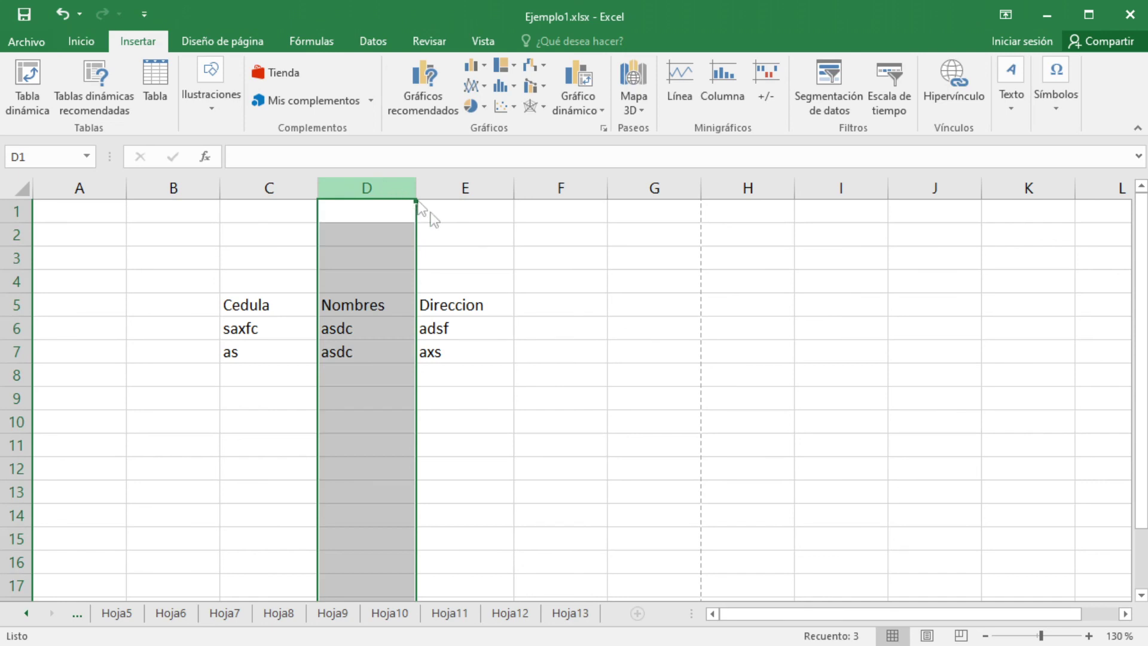
key("ctrl+plus")
left_click(383, 326)
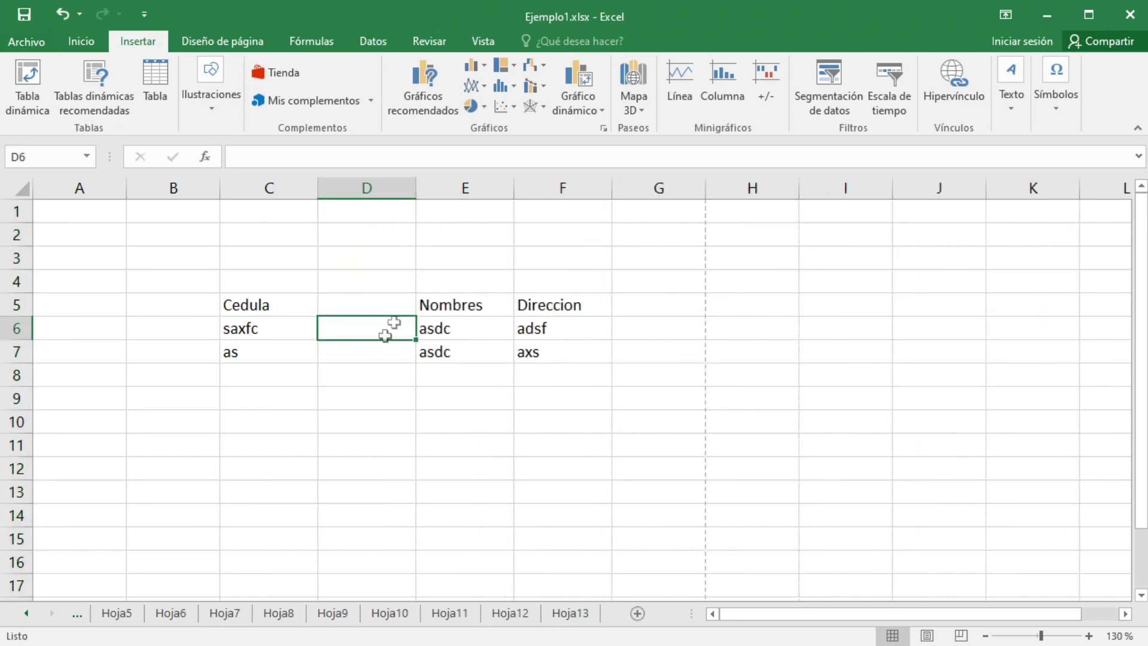
key("Down")
left_click(367, 302)
left_click_drag(264, 302, 566, 353)
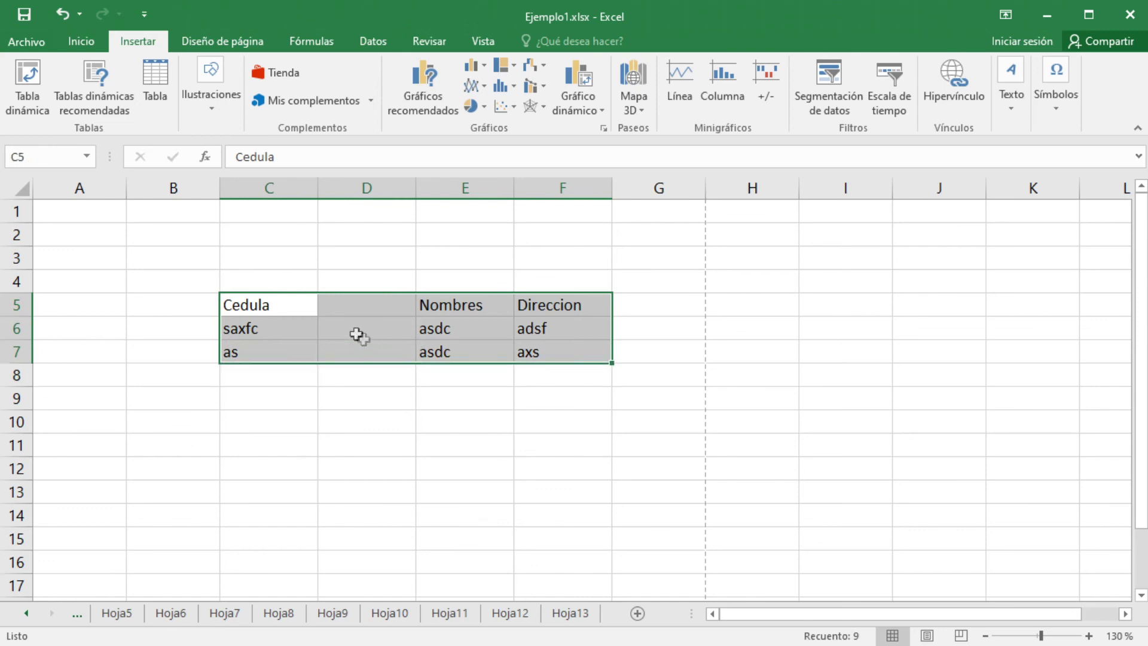